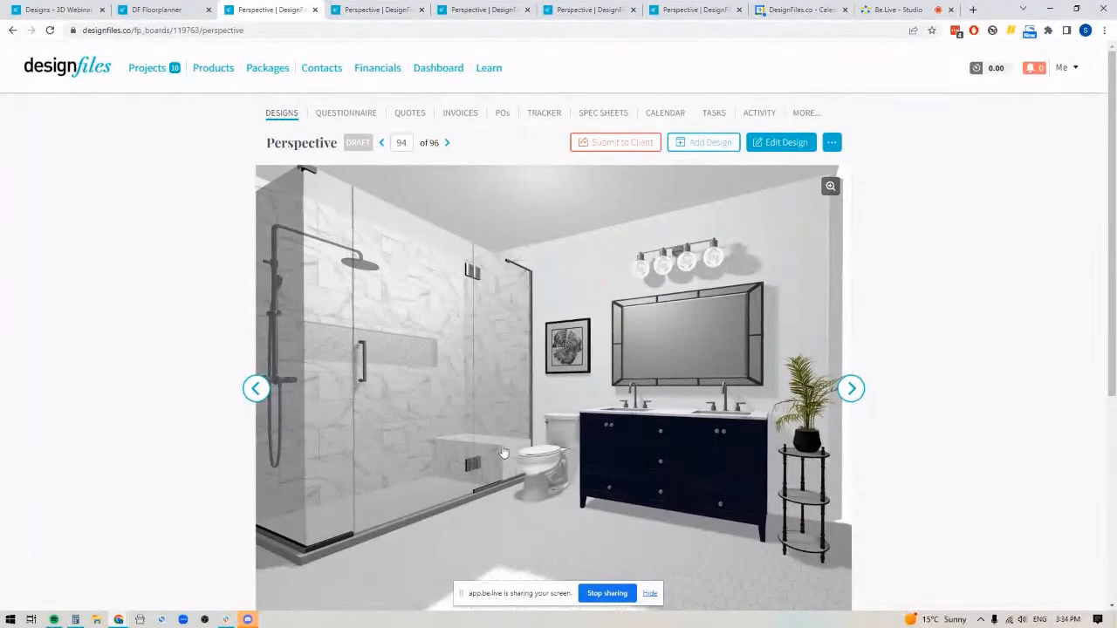
Look through the bedroom, kitchen and dining room example perspective renderings
click(364, 12)
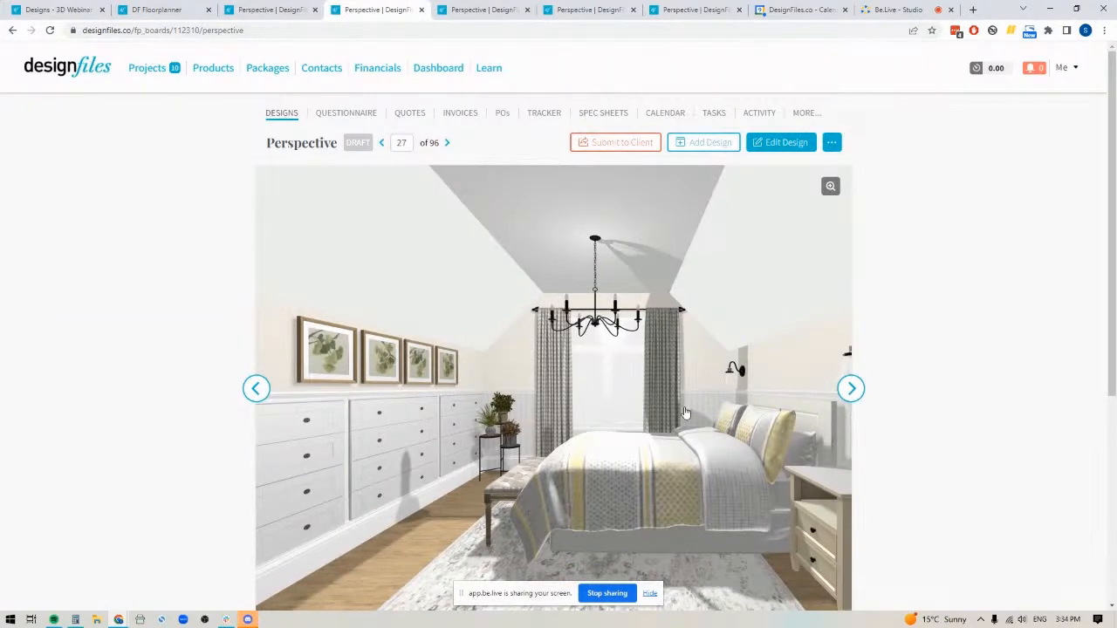
click(484, 10)
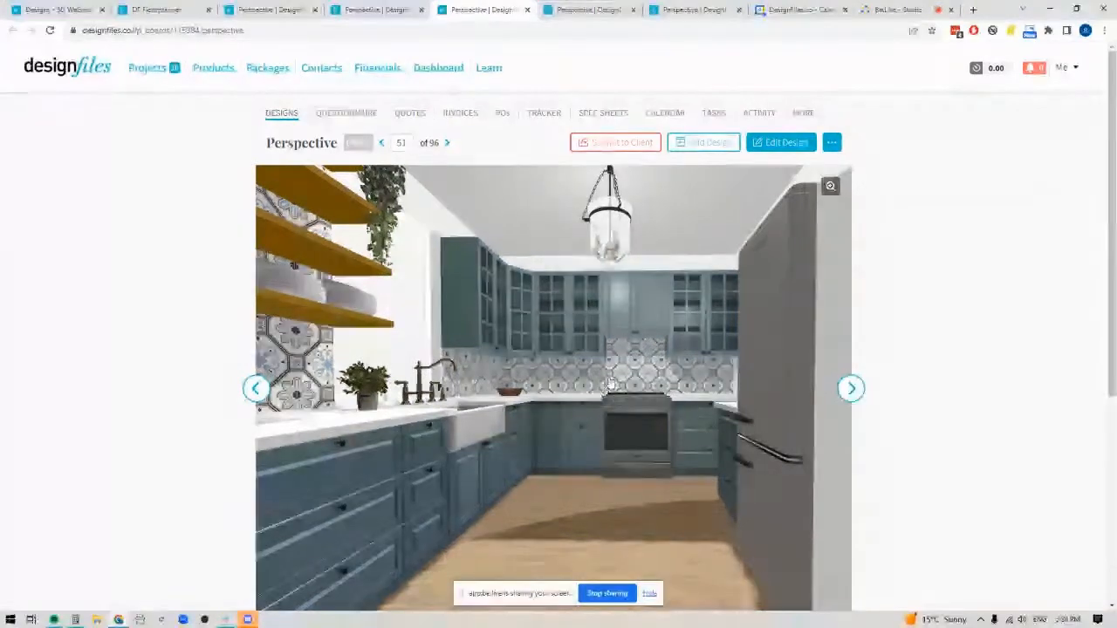
click(567, 16)
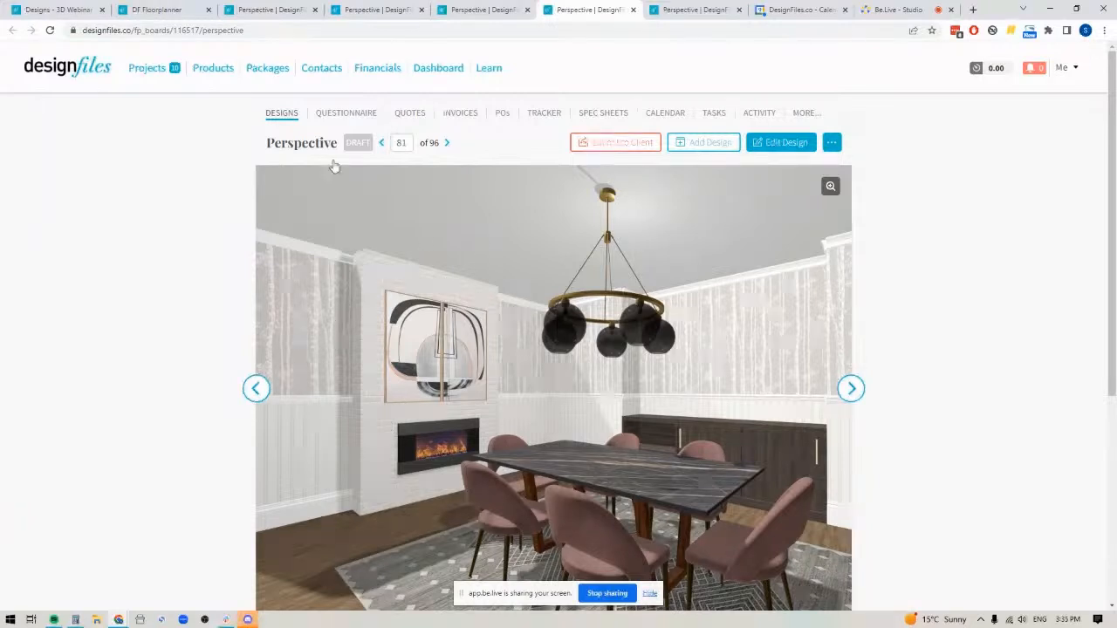
Go to the empty room in the floorplanner and view it as a floor plan and in 3D perspective
click(157, 10)
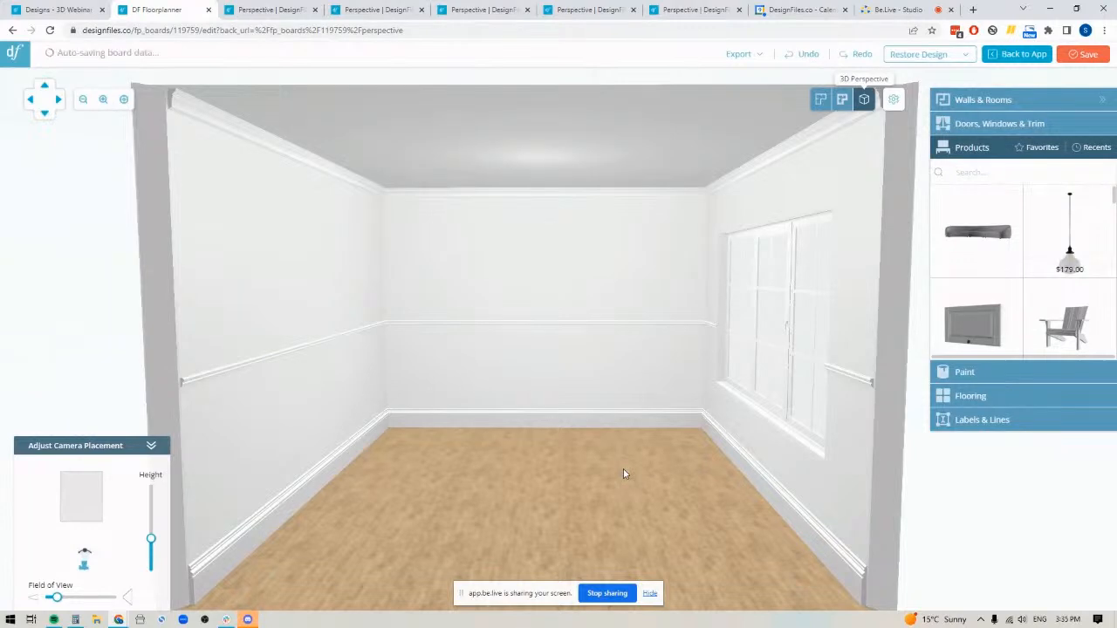
click(820, 99)
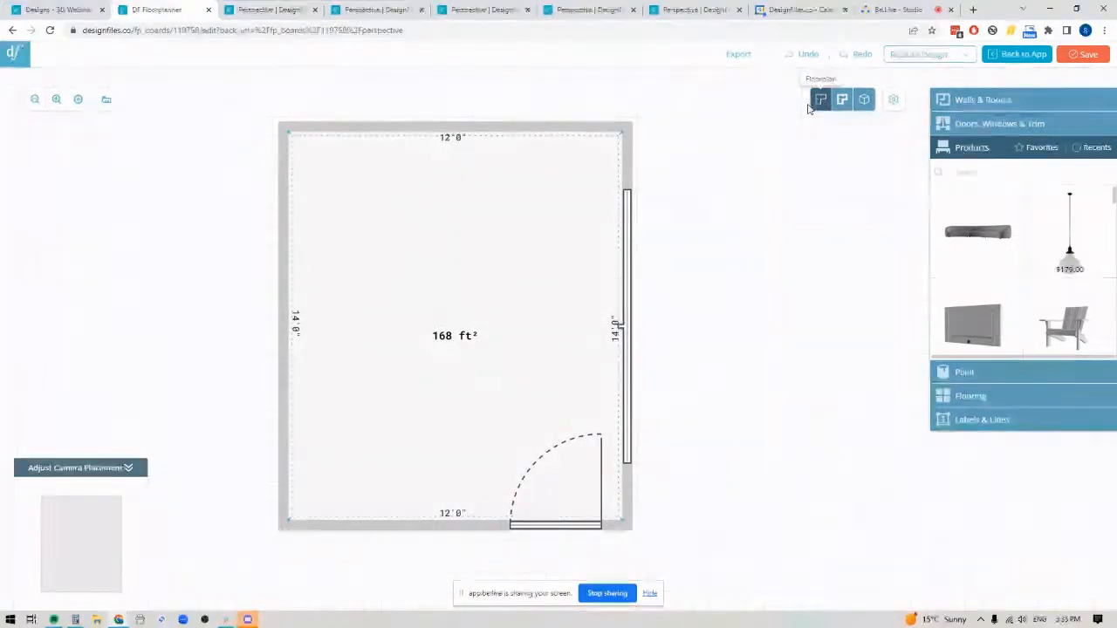
click(864, 98)
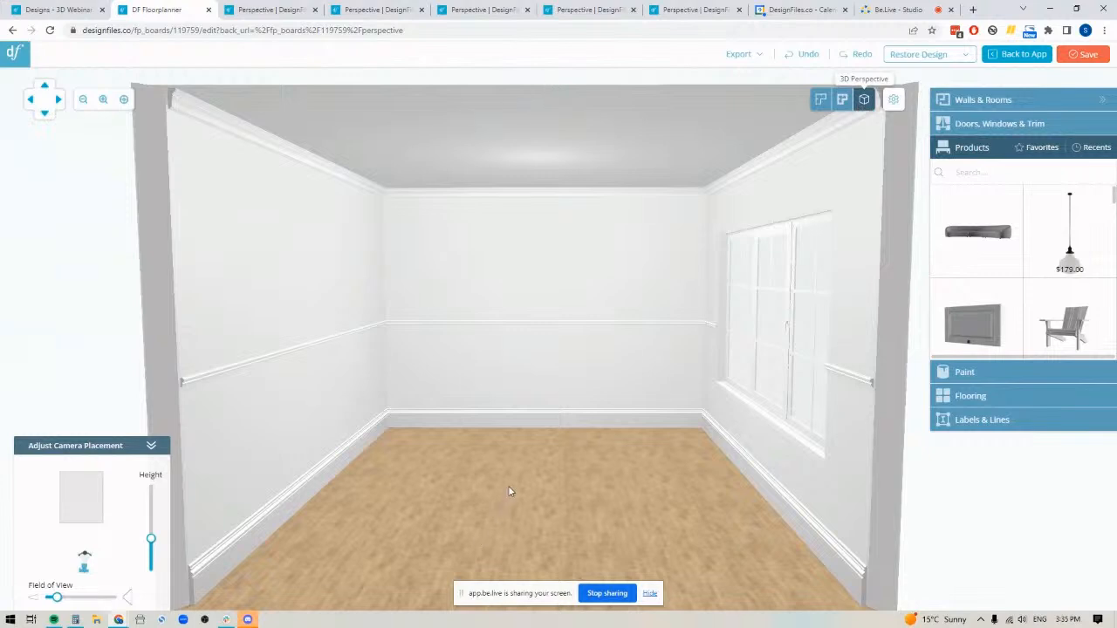
Open the room's back wall in the Wall Editor and return to the full list of wall texture categories
click(533, 275)
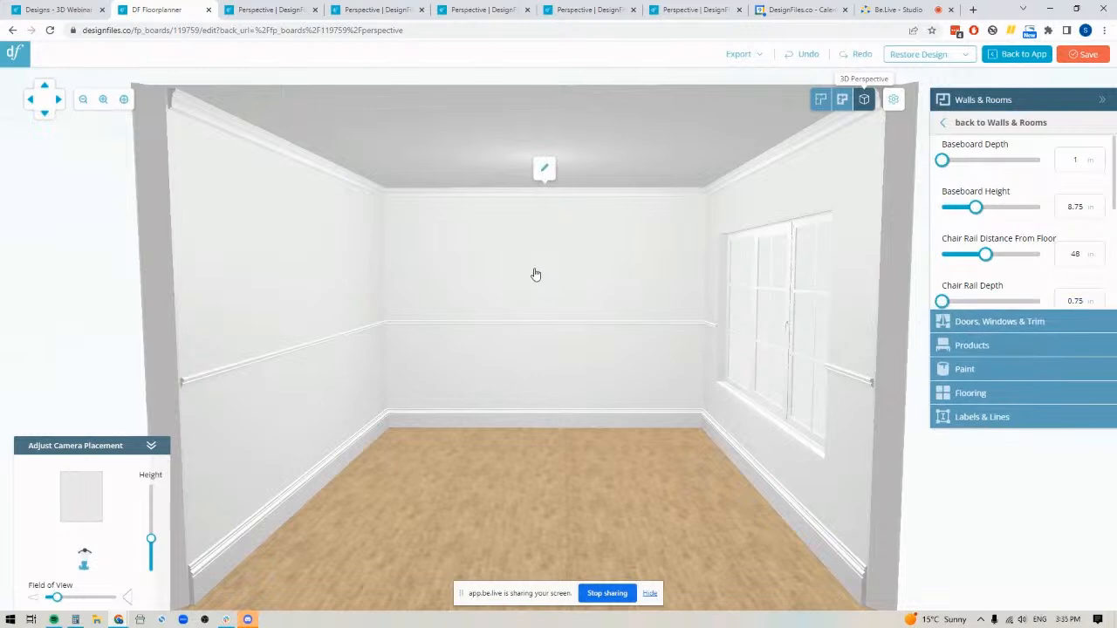
click(543, 171)
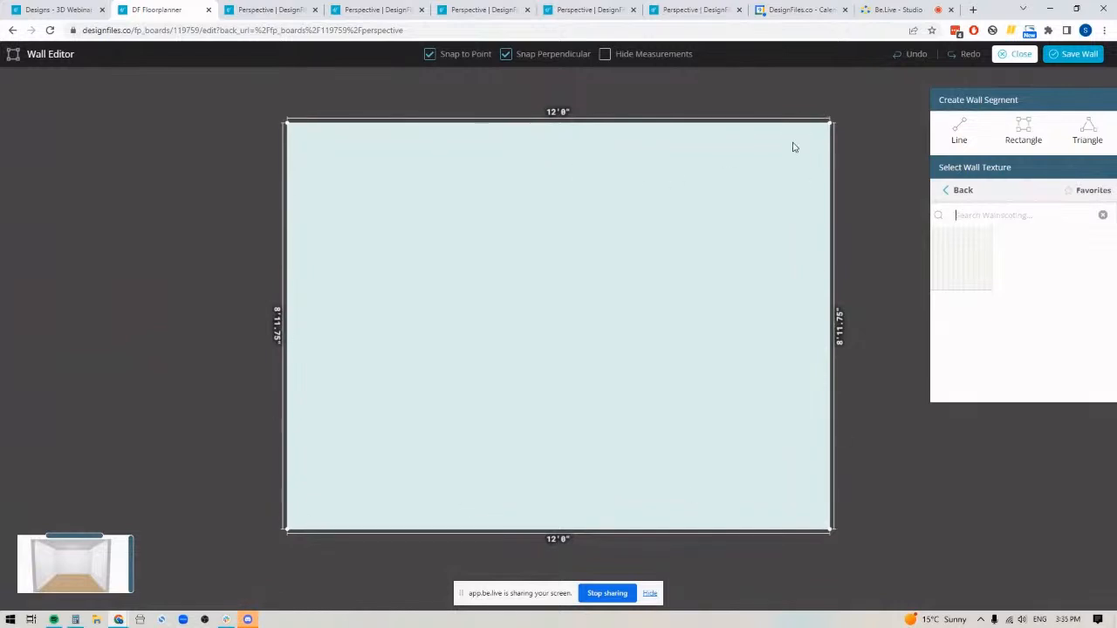
click(964, 190)
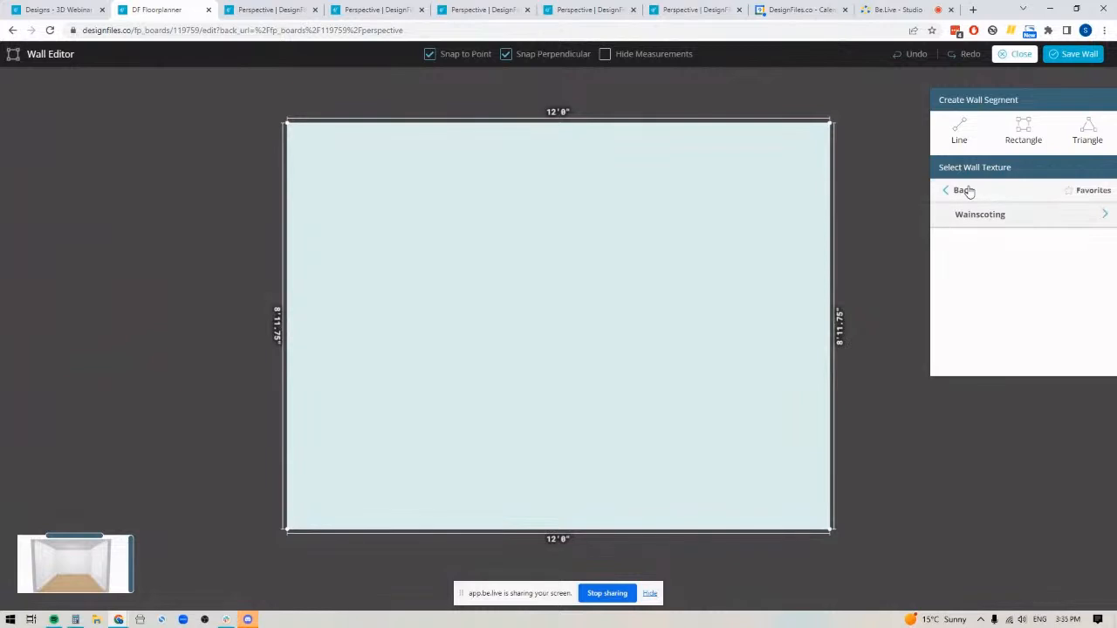
click(965, 190)
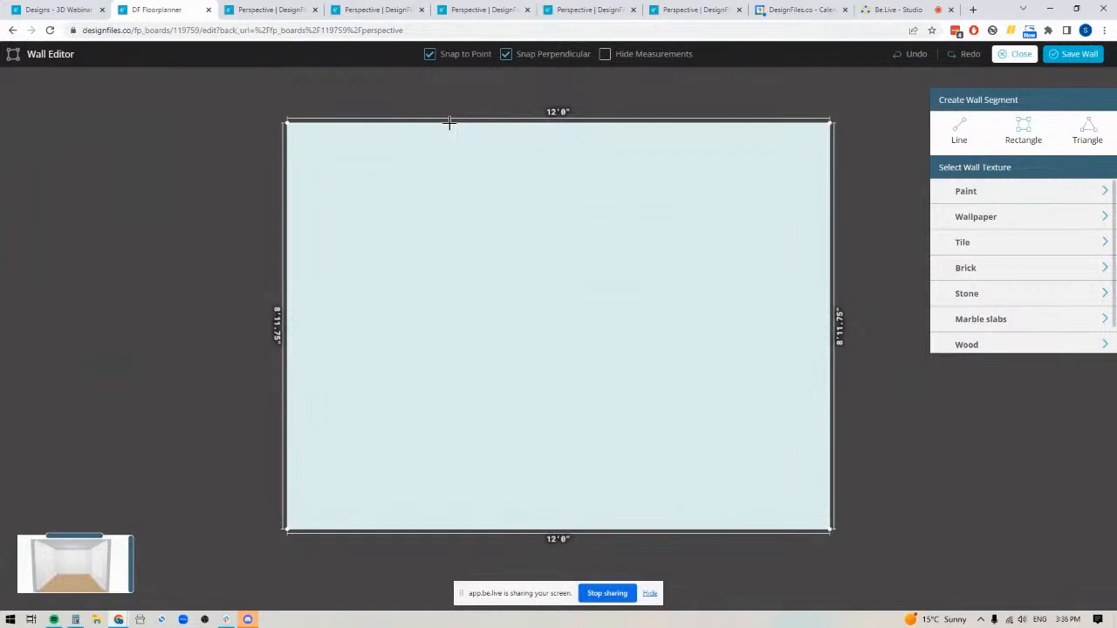
Draw a full-height rectangular wall segment about 5'0.5" wide near the middle of the wall
drag(449, 122, 676, 530)
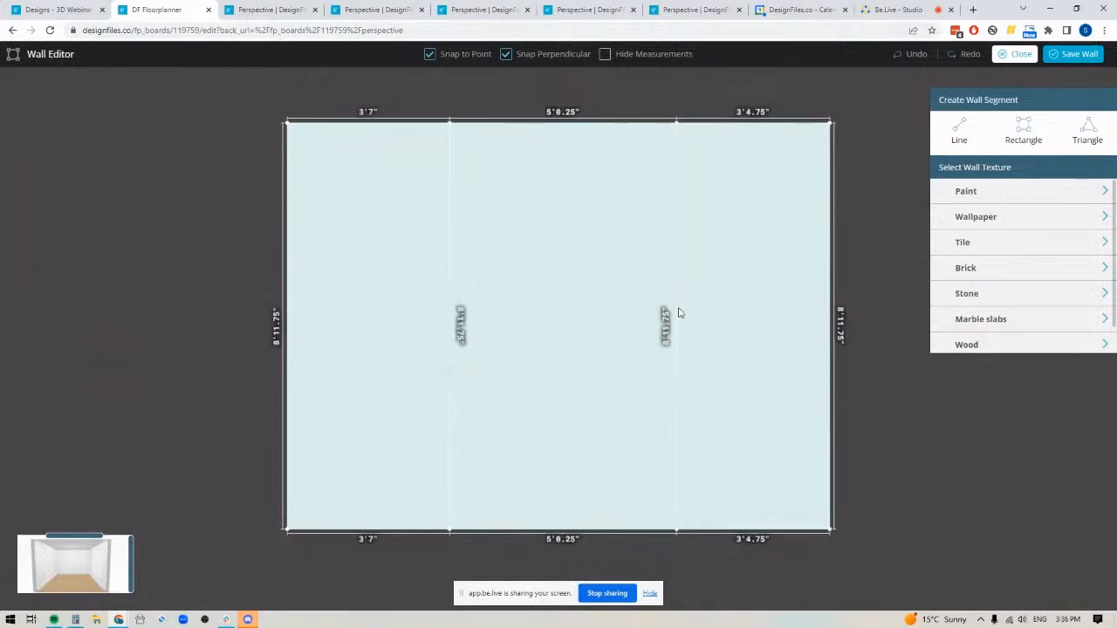
drag(676, 309, 677, 310)
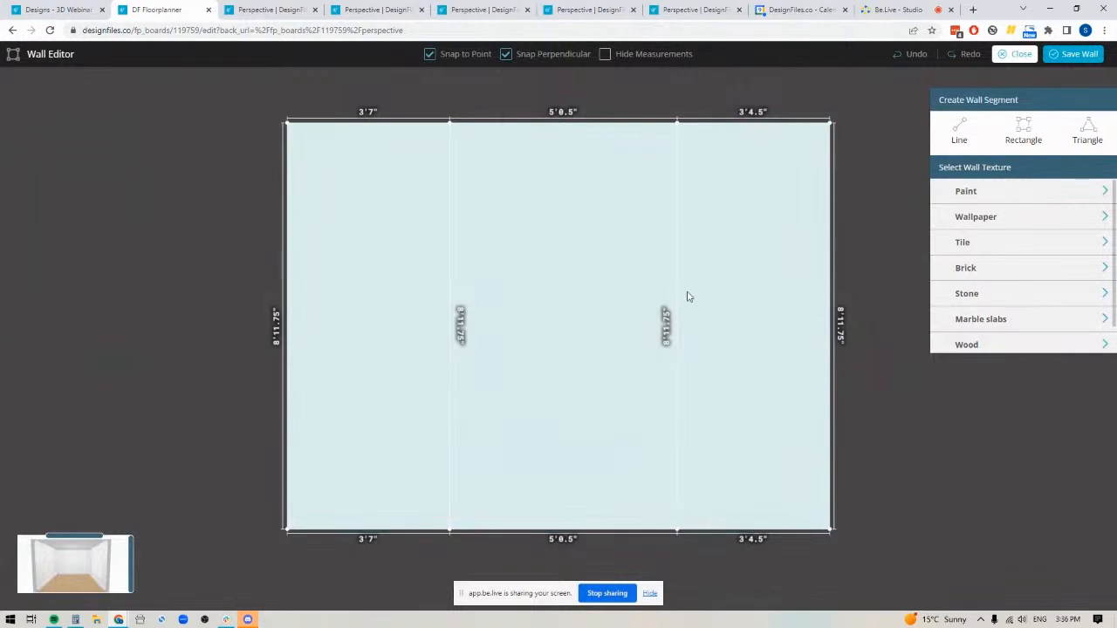
Nudge the rectangular segment to the centre of the wall, leaving 3'5.75" on each side
click(523, 265)
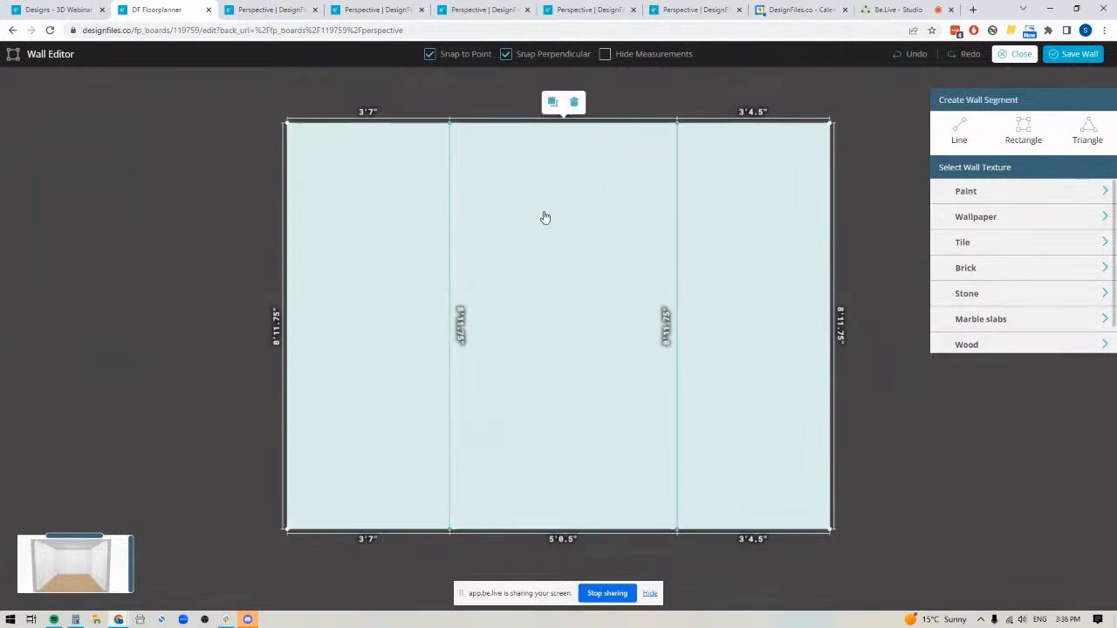
key(Left)
key(Left)
key(Left)
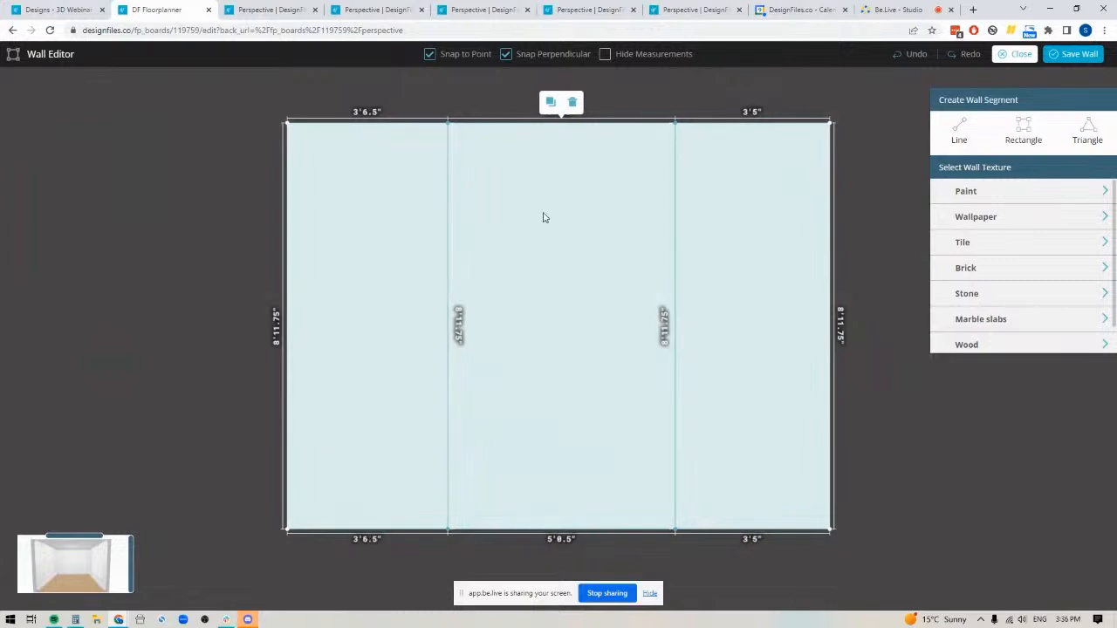
key(Left)
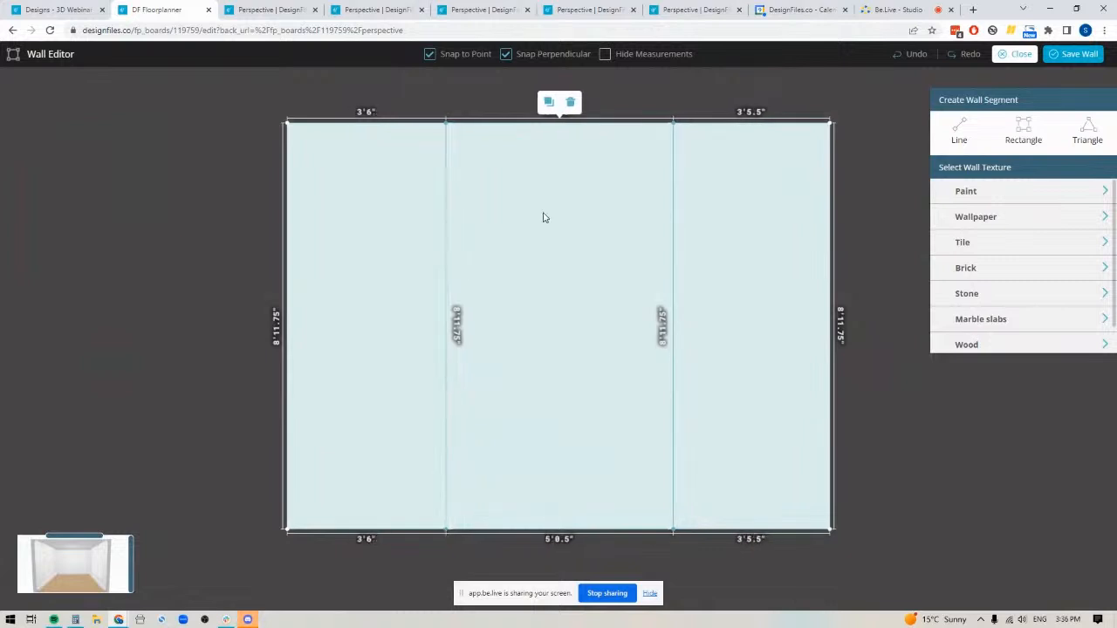
key(Left)
key(Left)
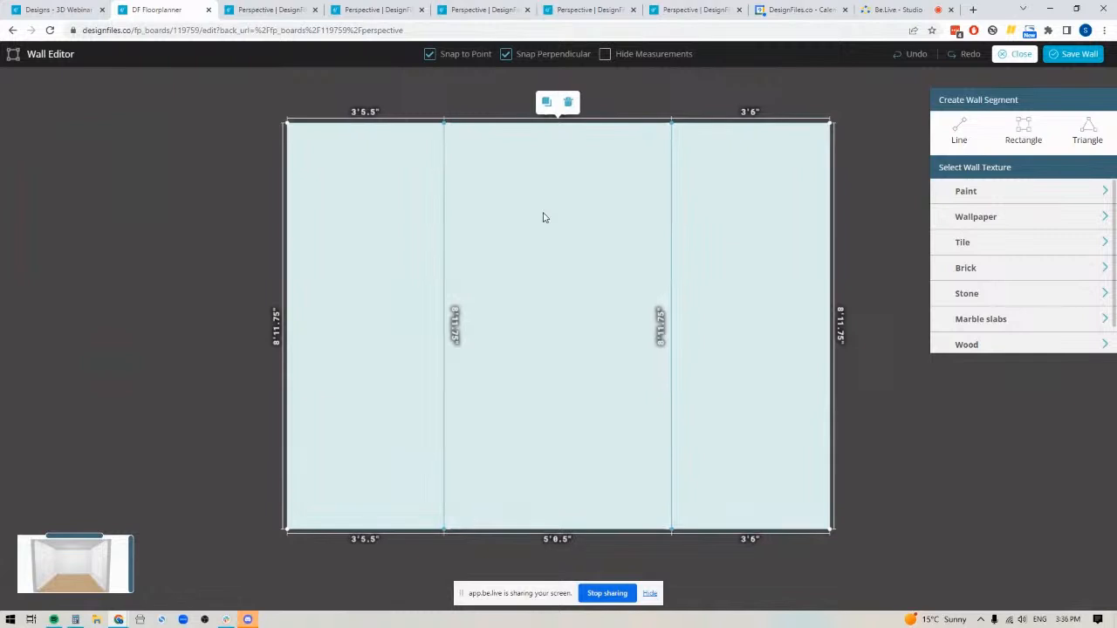
key(Right)
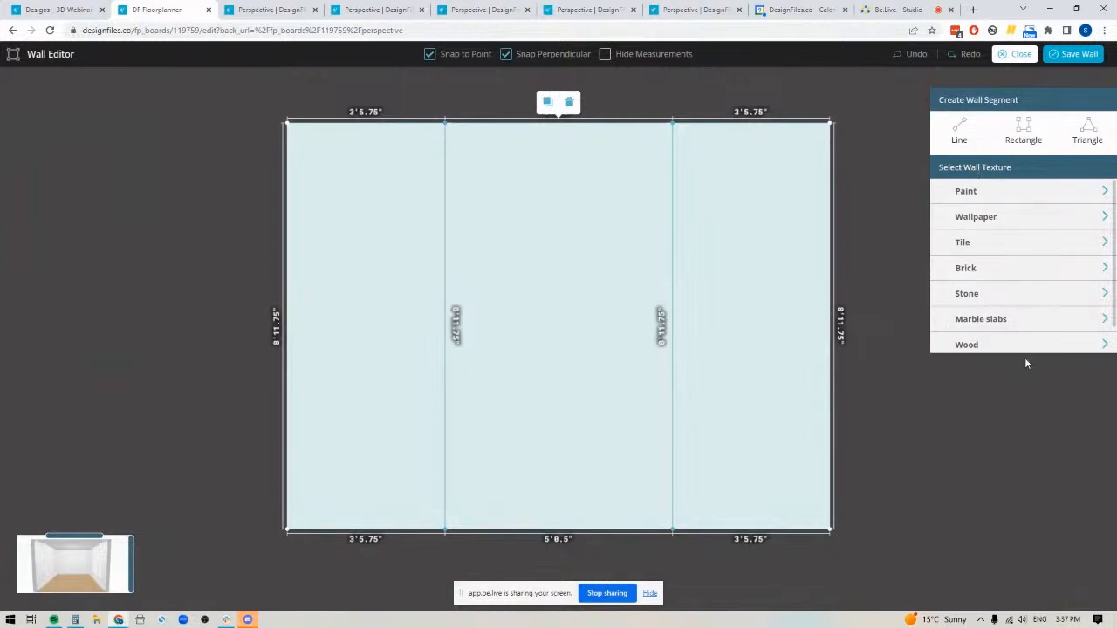
Browse the brick textures and apply "White bricks texture seamless 00509" from White Brick to the centre segment
click(966, 274)
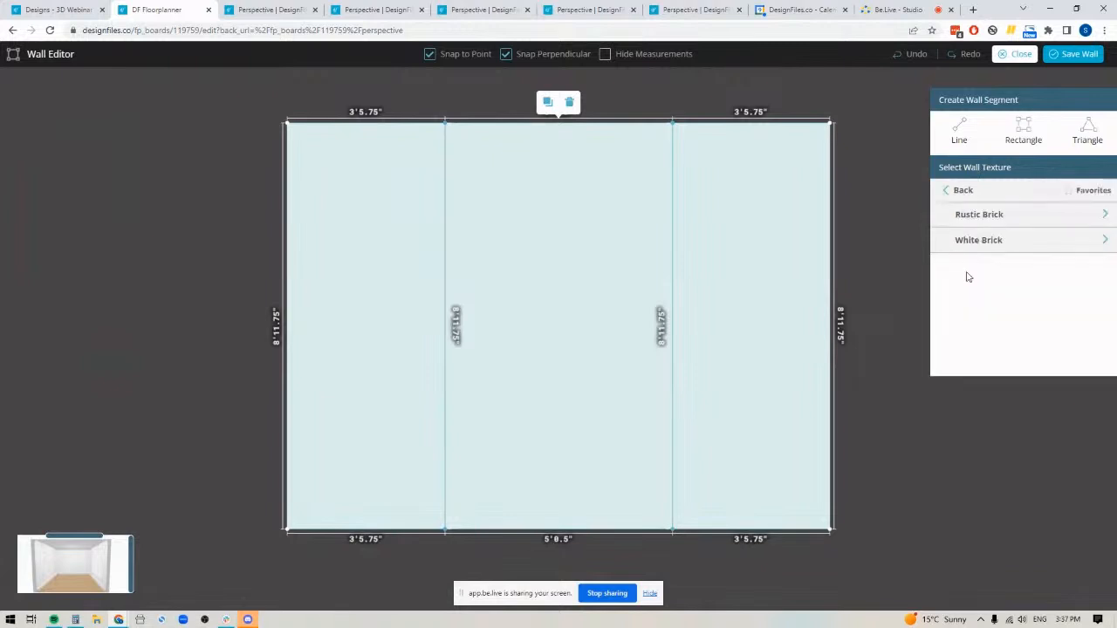
click(978, 216)
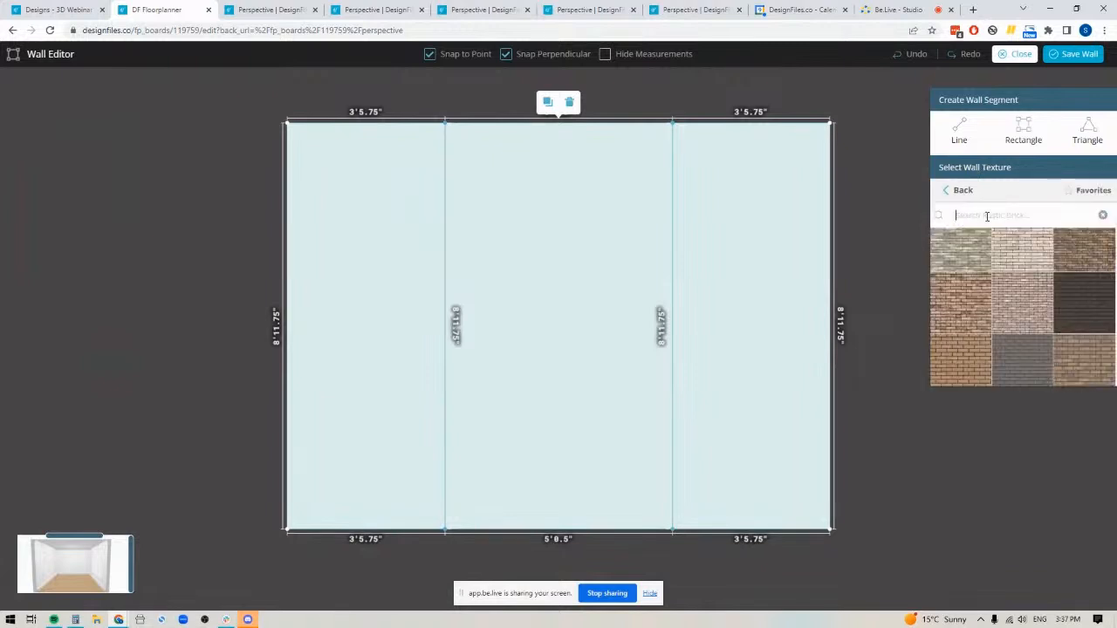
scroll(1007, 321, down, 10)
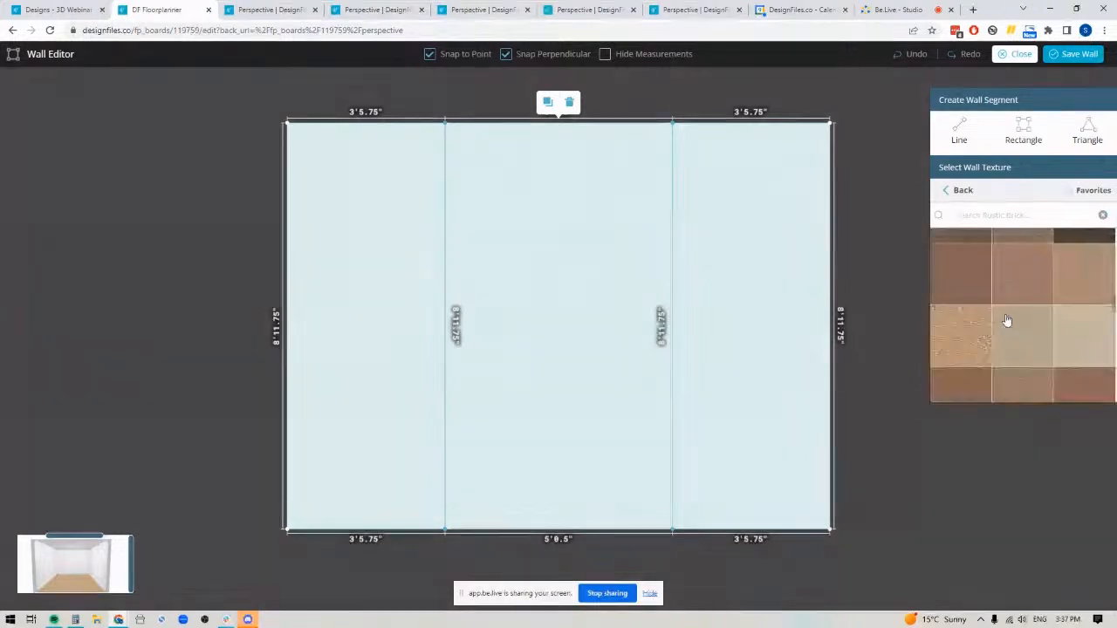
scroll(1007, 321, down, 5)
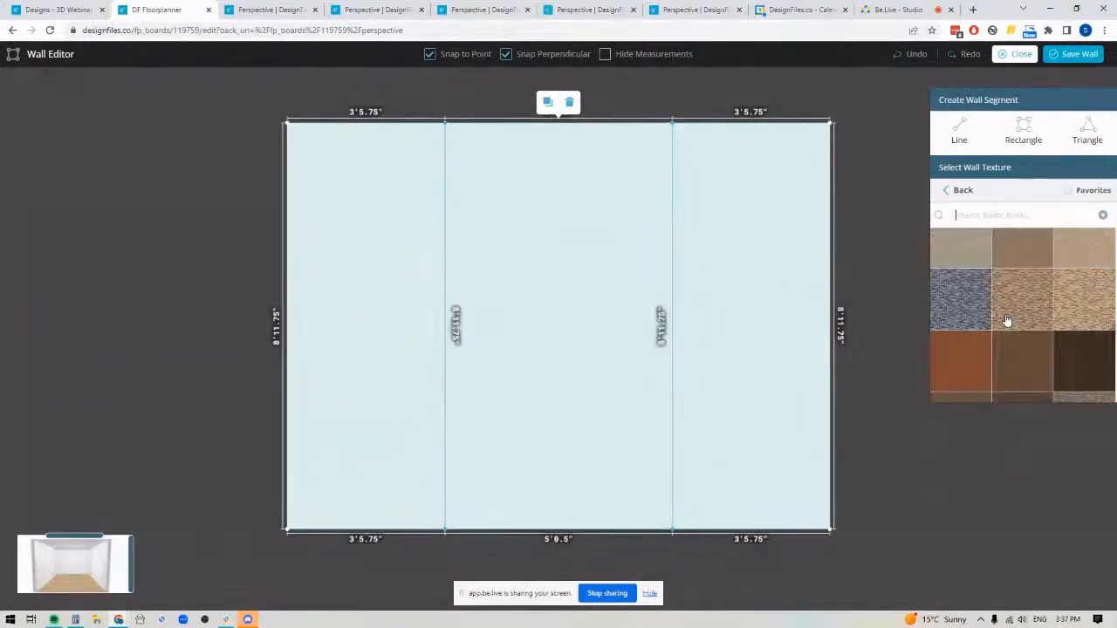
click(963, 193)
click(978, 240)
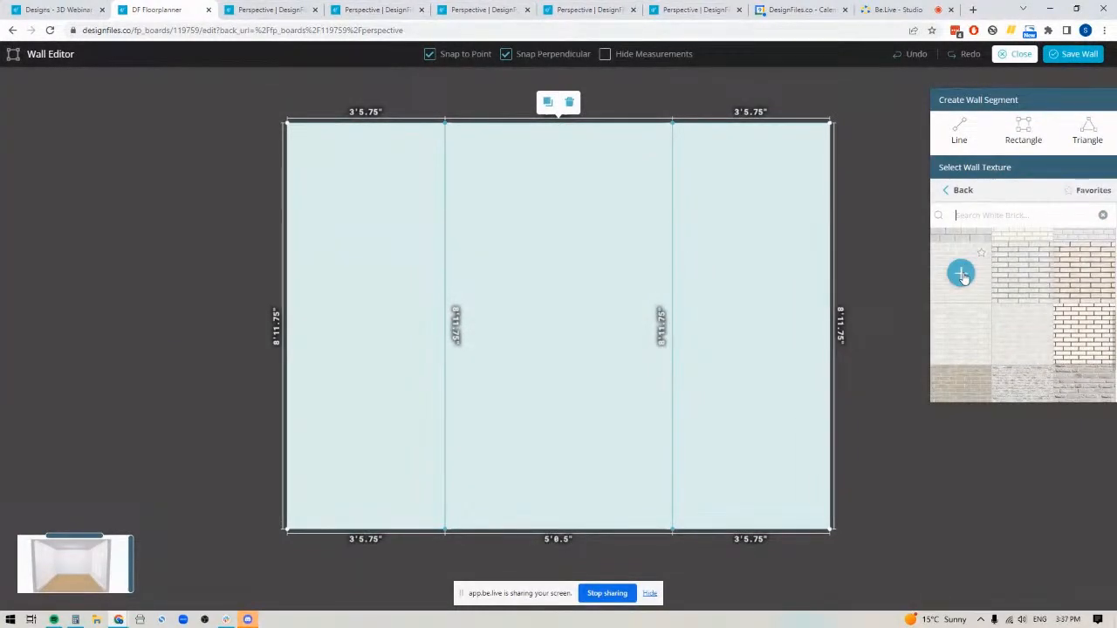
drag(961, 275, 559, 296)
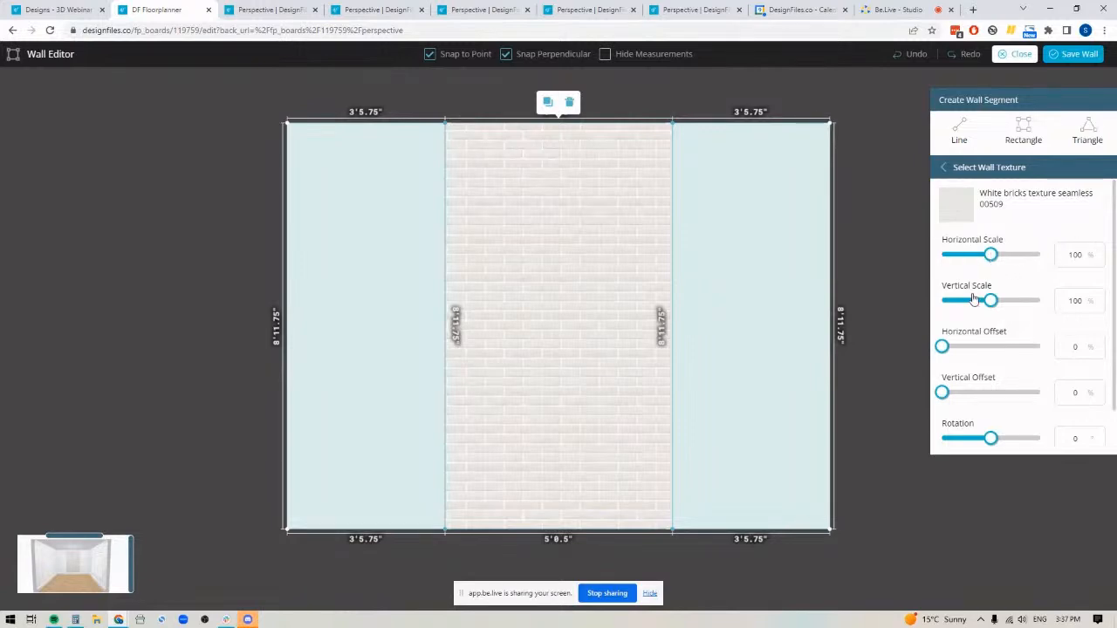
Try the brick texture at 192% horizontal and 200% vertical scale, and shrink both scales towards zero
drag(992, 254, 1035, 254)
drag(990, 300, 1040, 300)
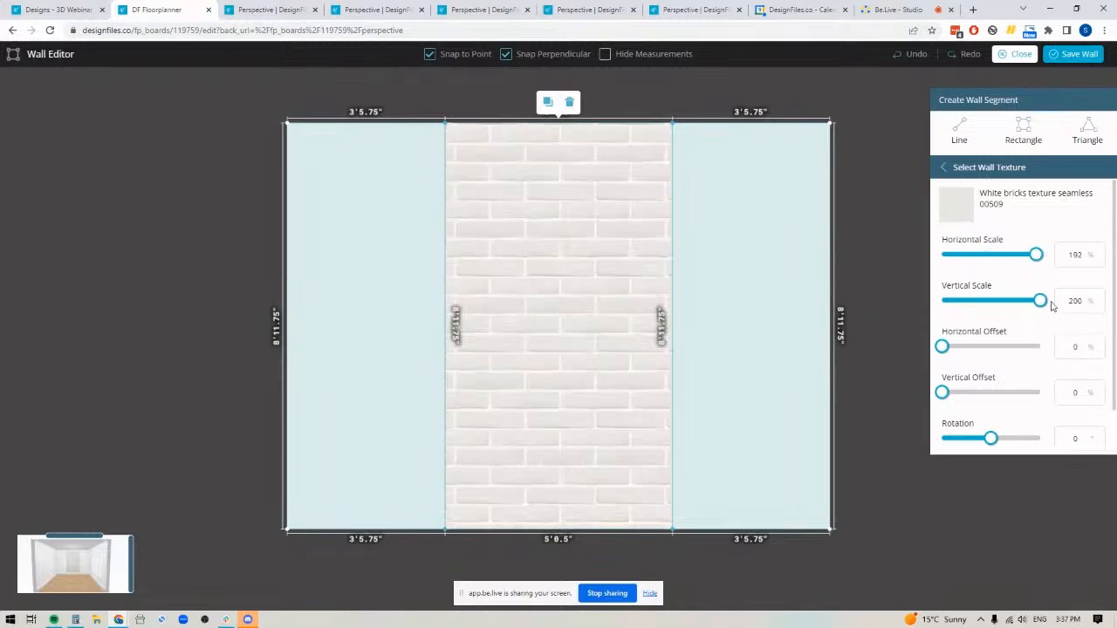
drag(1033, 254, 945, 254)
drag(1039, 300, 937, 300)
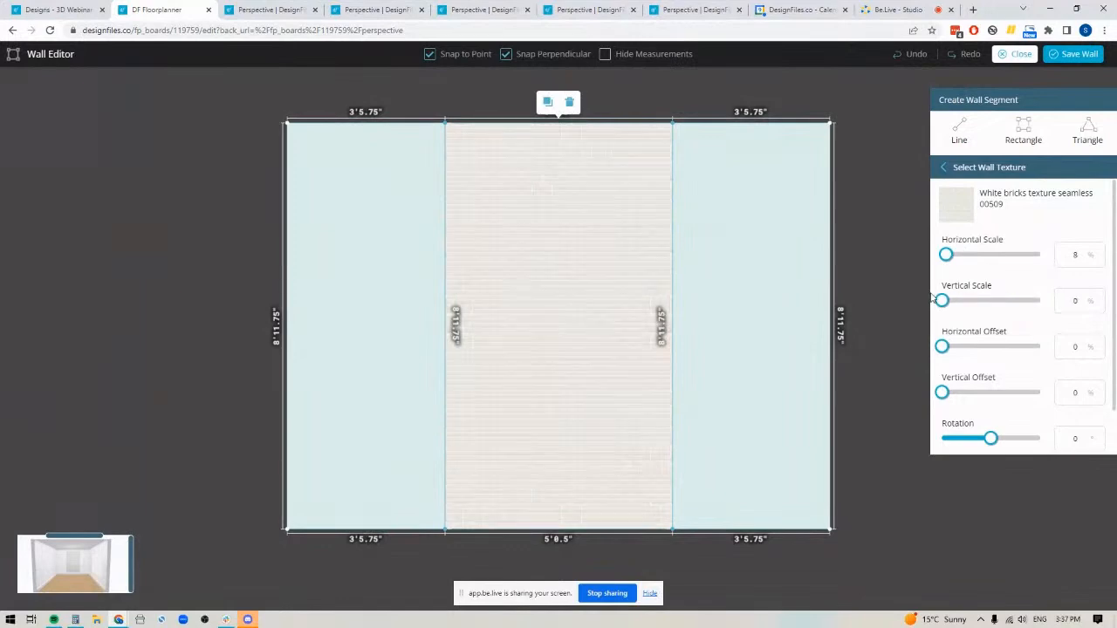
drag(930, 257, 927, 257)
Reset the brick texture's horizontal and vertical scale to 100%, and try both at 200%
click(1079, 255)
text(100)
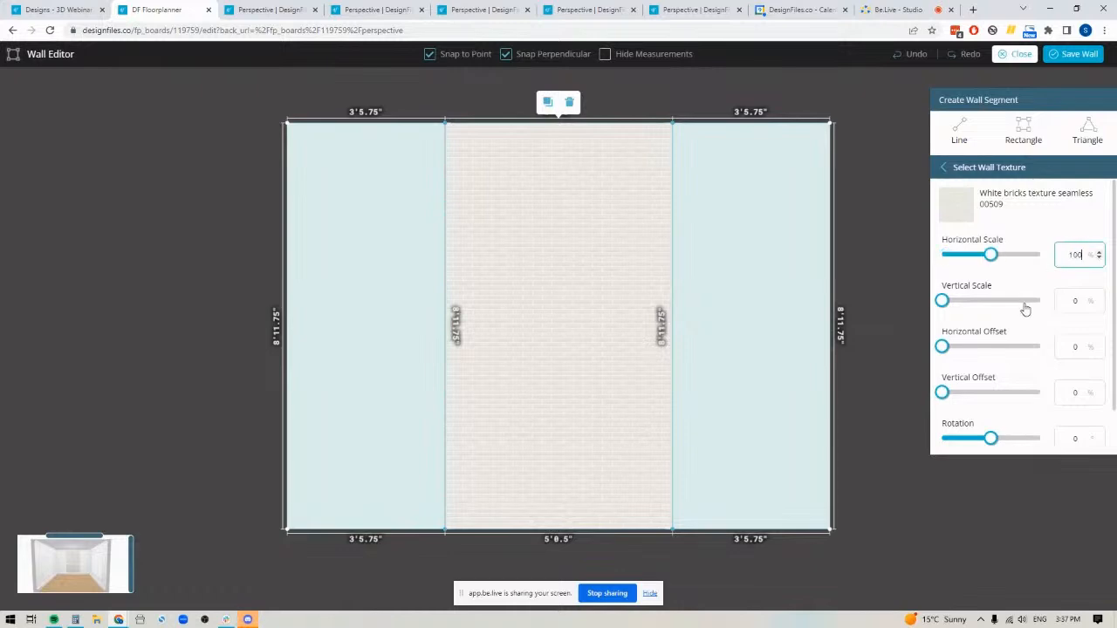
click(1057, 301)
text(100)
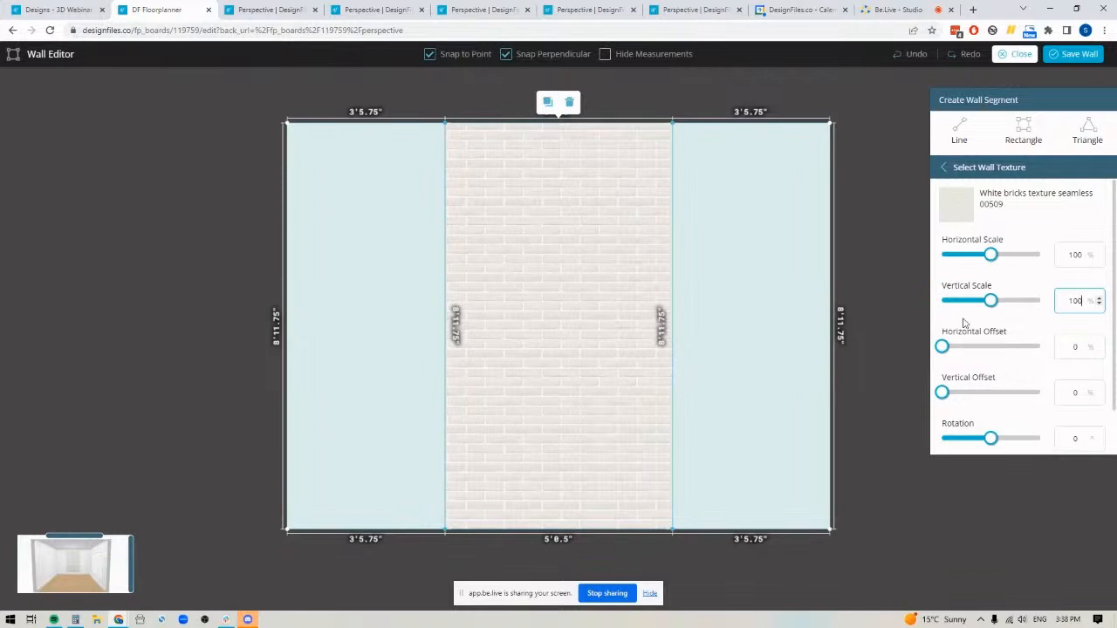
drag(993, 301, 1040, 300)
drag(991, 253, 1056, 262)
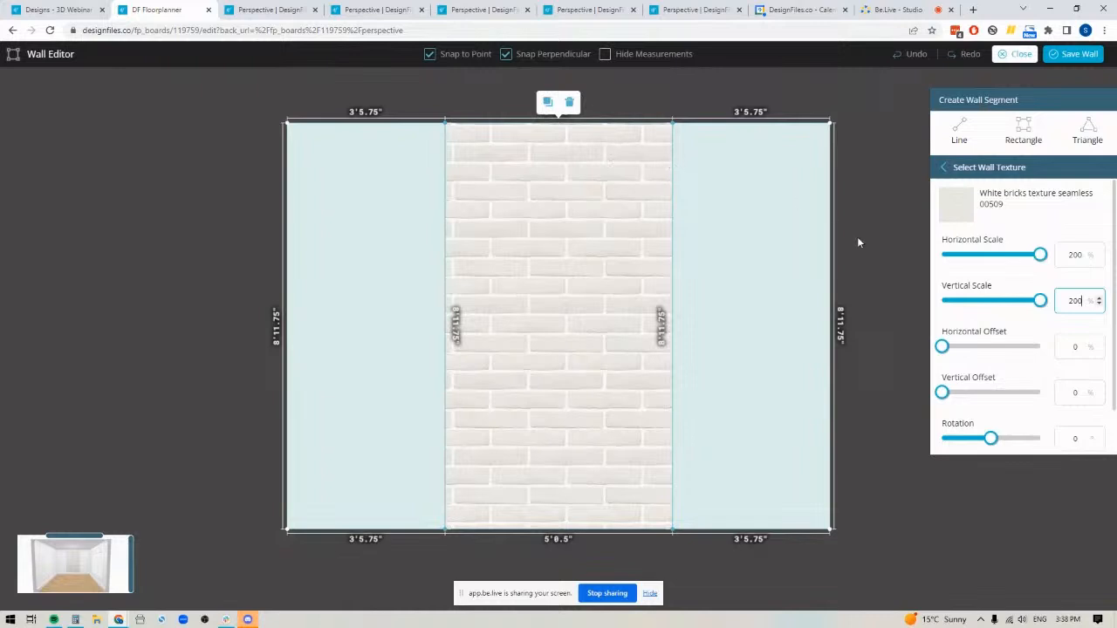
Shift the brick texture with a 14% horizontal offset and a 6% vertical offset
click(1098, 345)
click(1098, 345)
click(1098, 345)
click(1099, 344)
click(1099, 345)
click(1098, 344)
click(1098, 344)
click(1099, 345)
click(1099, 344)
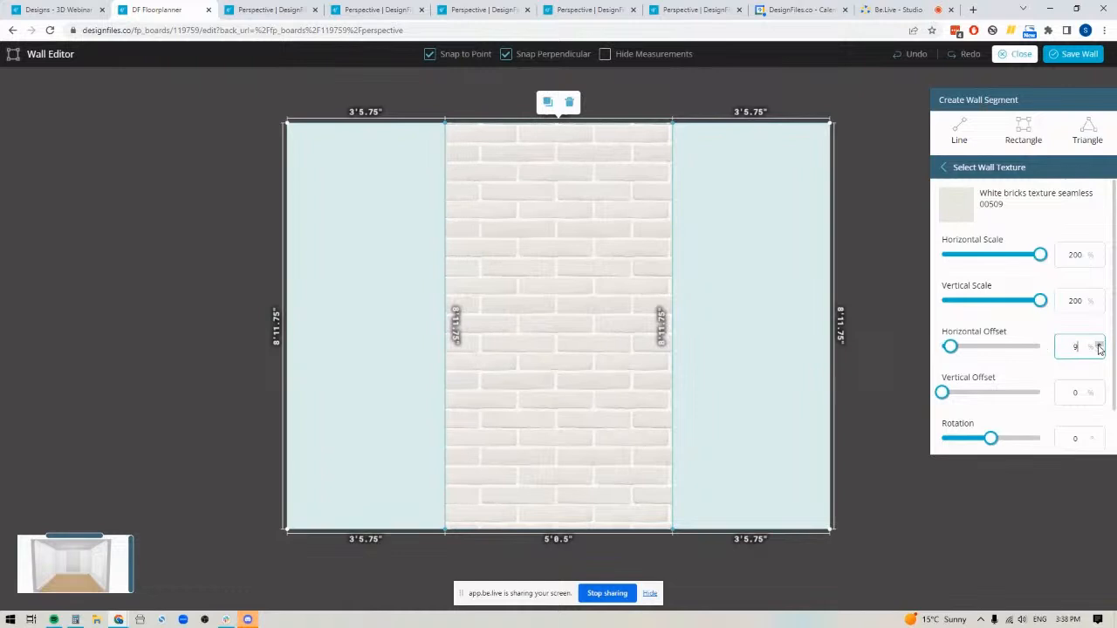
click(1099, 344)
click(1099, 345)
click(1098, 345)
click(1098, 344)
click(1098, 344)
click(1100, 391)
click(1100, 392)
click(1100, 392)
click(1100, 392)
click(1100, 391)
click(1100, 392)
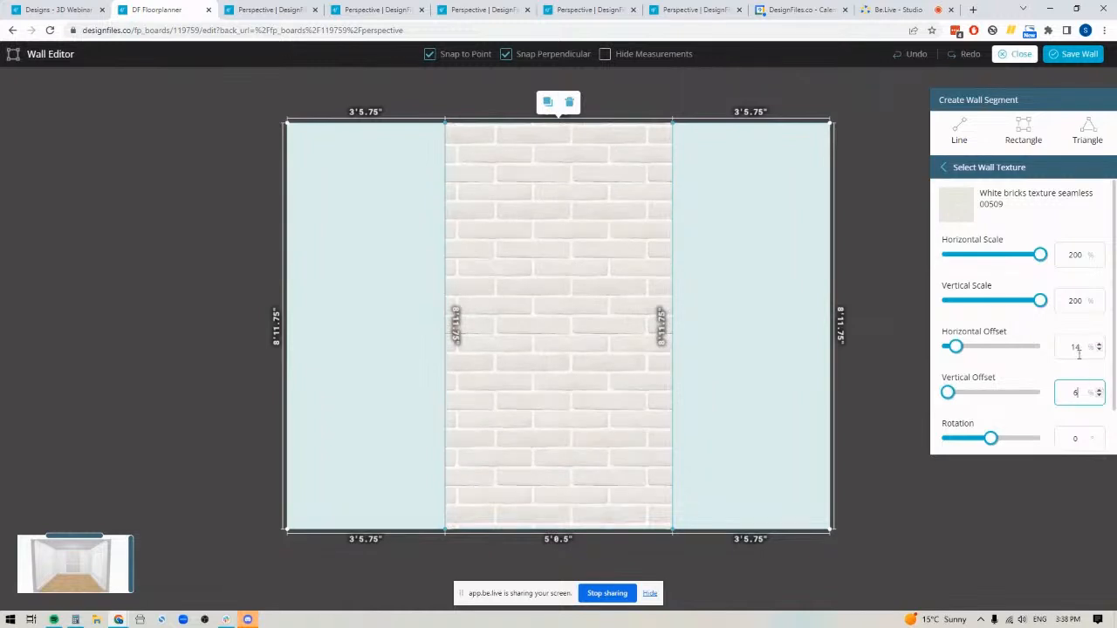
Set the brick texture's horizontal and vertical scale back to 100%
click(1073, 254)
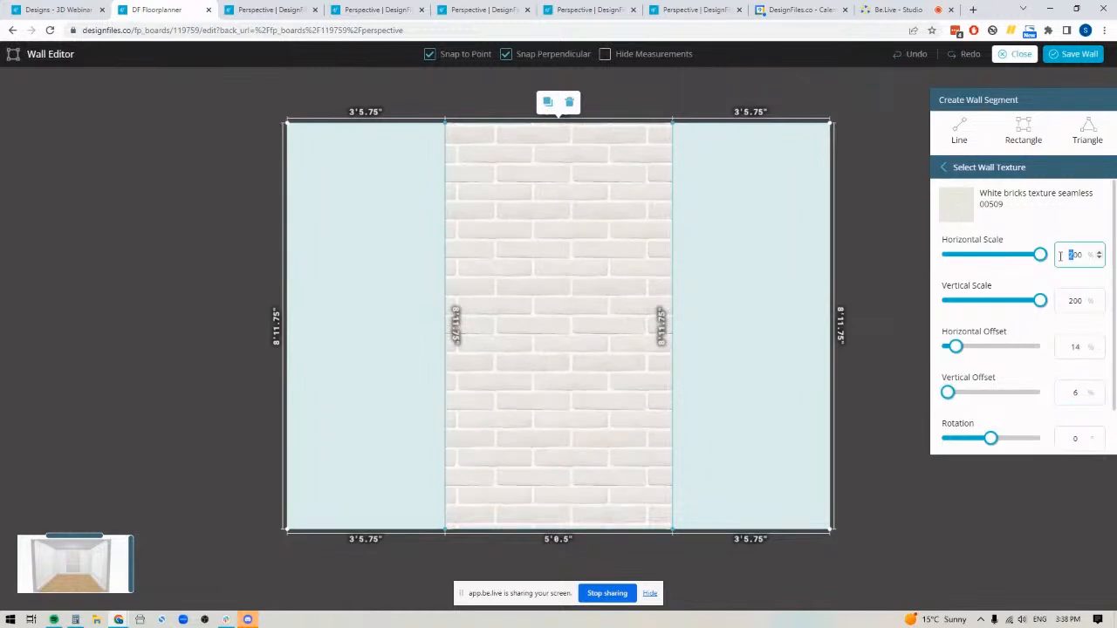
text(1)
click(1070, 300)
text(1)
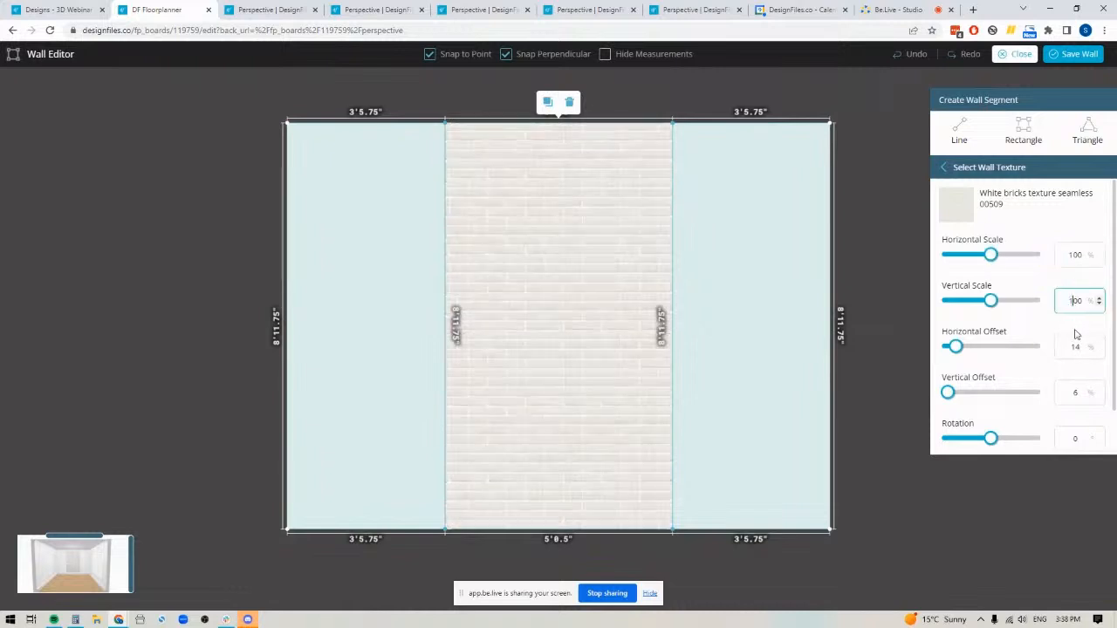
Try a 45° rotation on the brick texture, and set its rotation to 90°
scroll(1065, 393, down, 2)
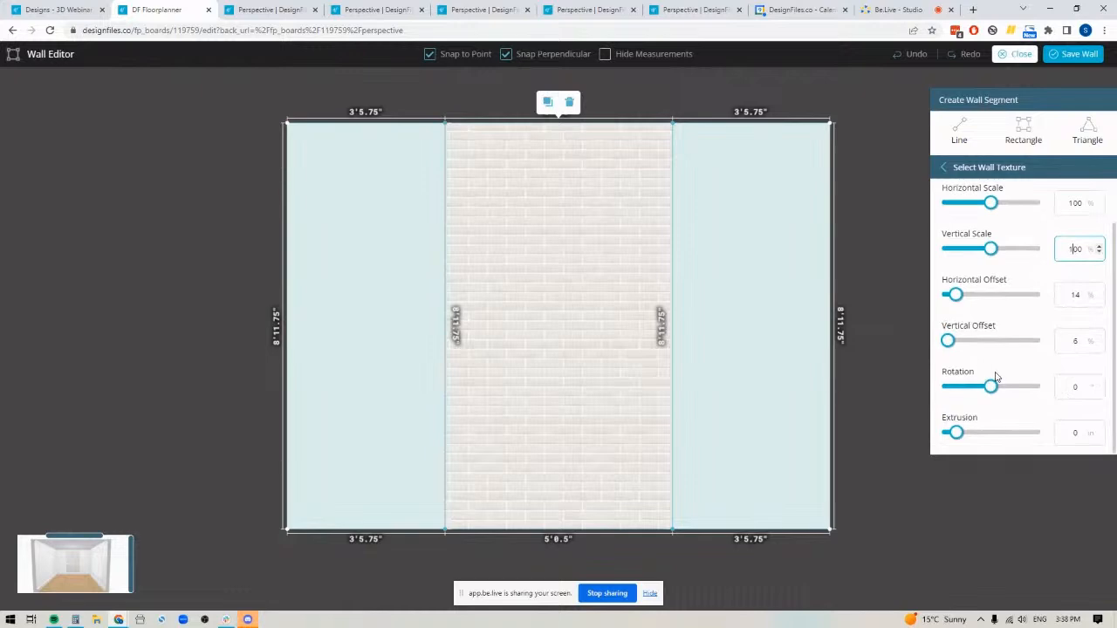
double_click(1069, 387)
text(45)
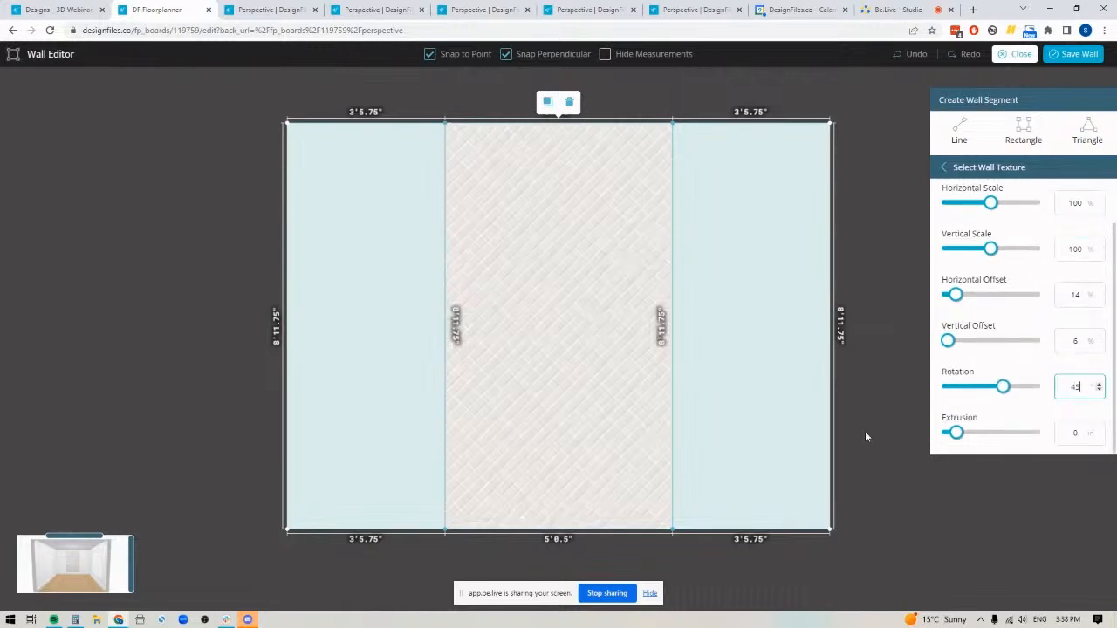
drag(1083, 389, 1062, 387)
text(90)
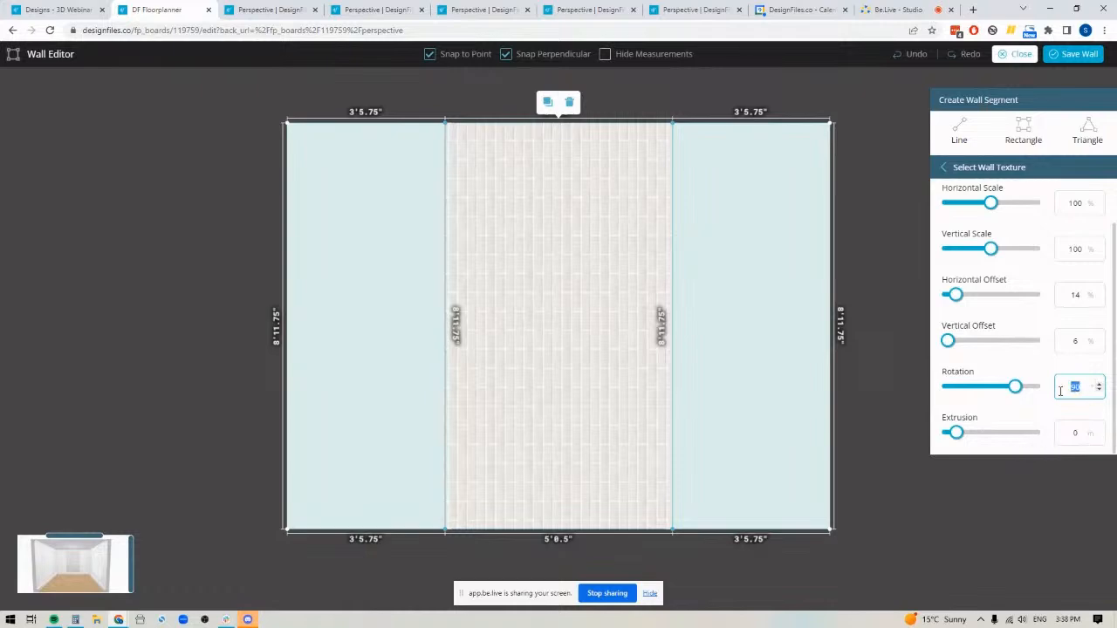
Set the brick texture's rotation to 0° and check the wall in an enlarged 3D room preview
text(0)
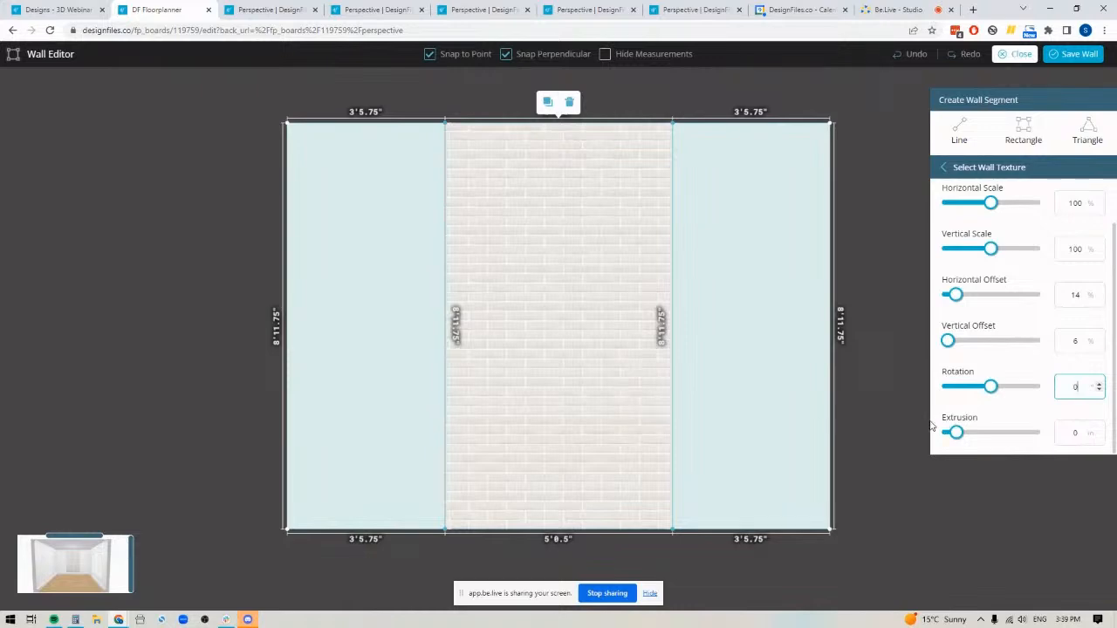
click(125, 557)
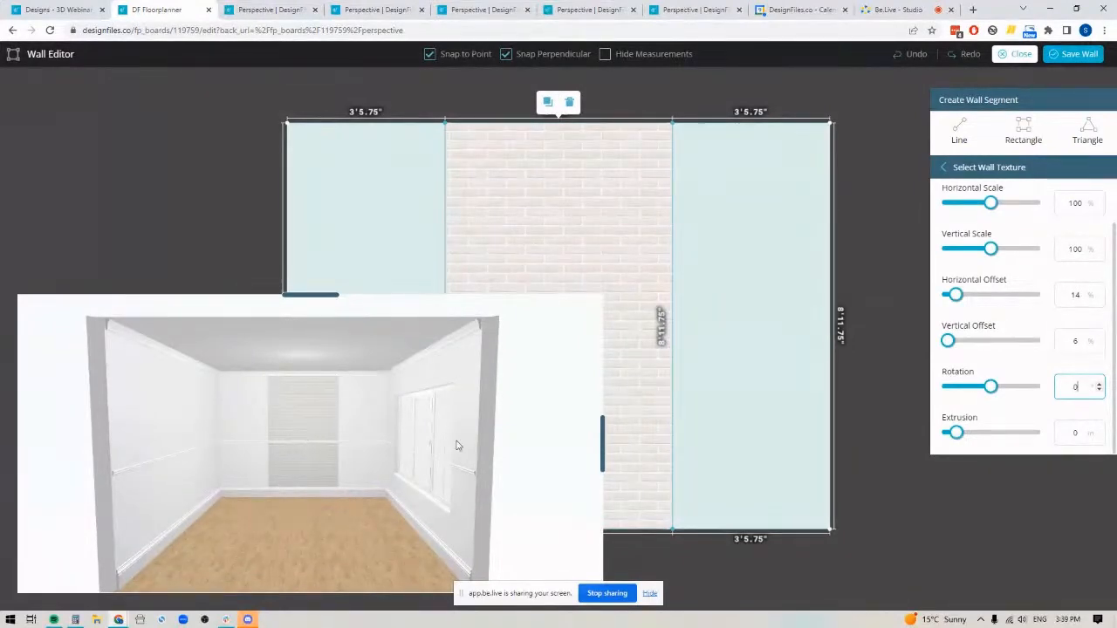
click(602, 441)
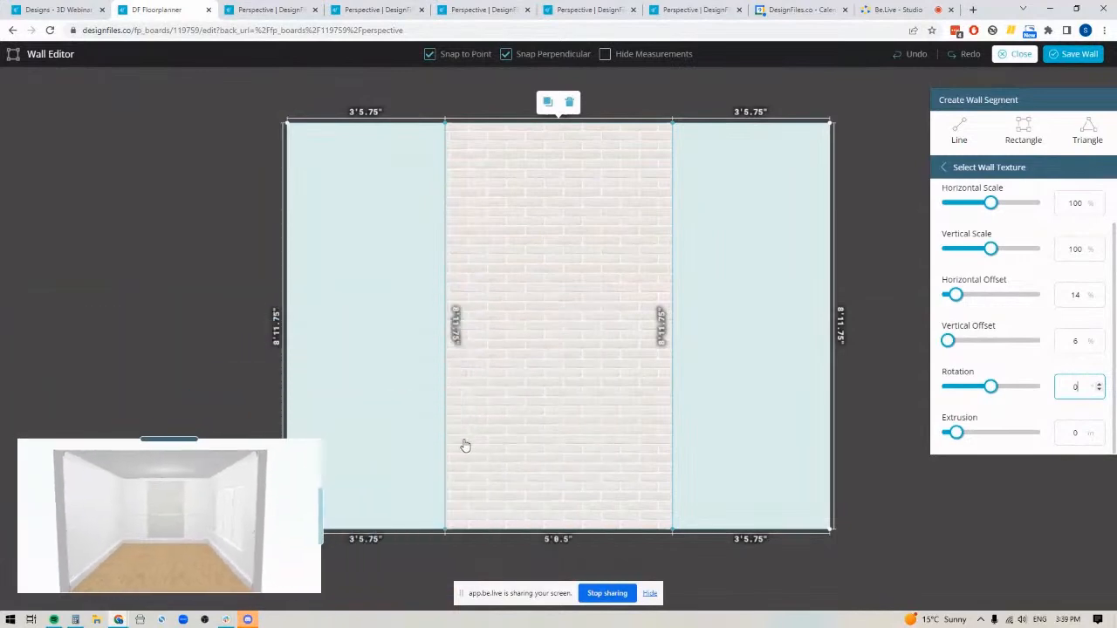
Extrude the central brick segment 10 inches and check its depth in the enlarged 3D room preview
click(1077, 433)
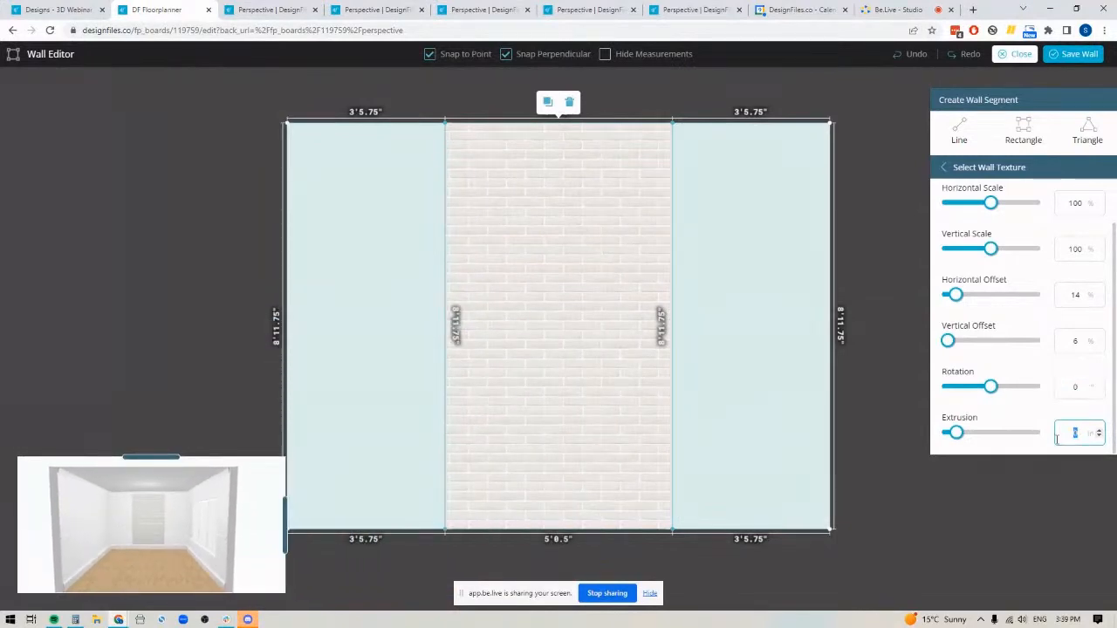
text(10)
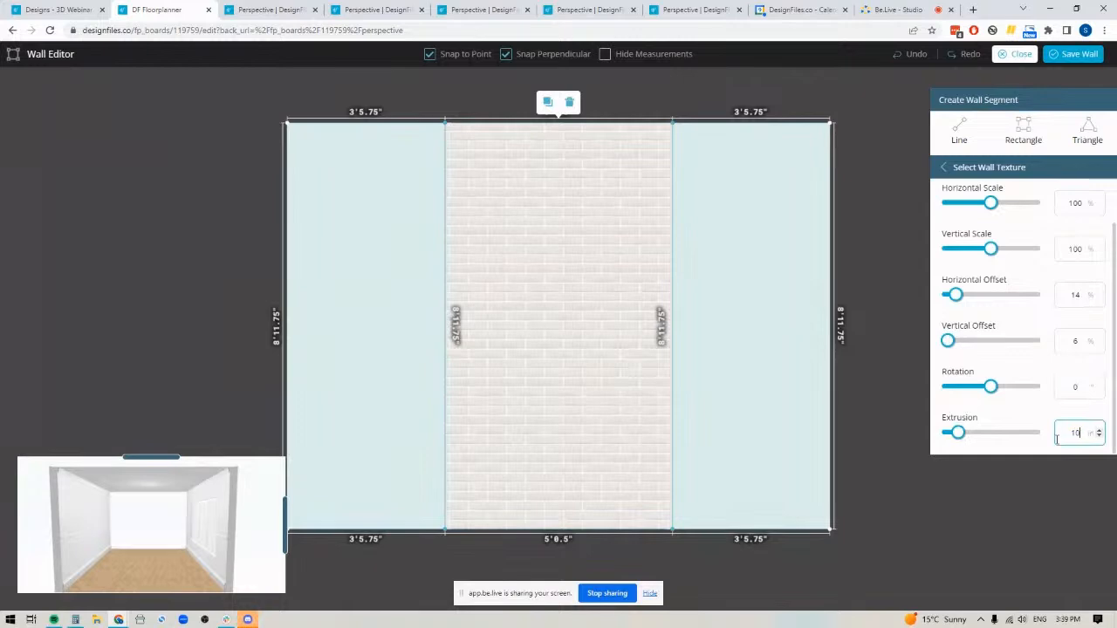
click(284, 523)
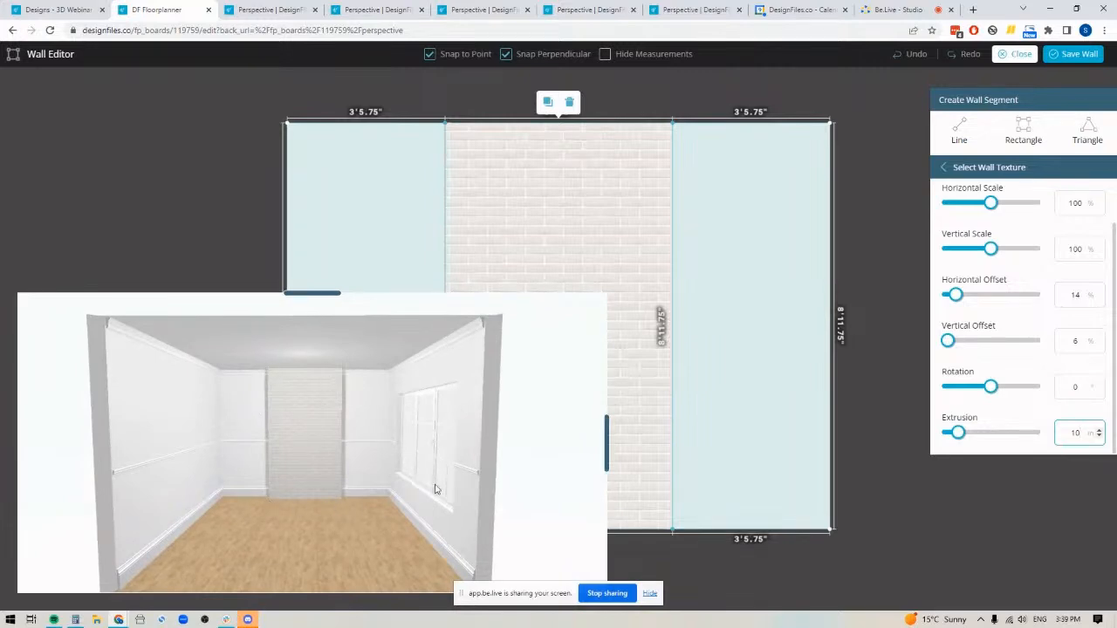
click(607, 441)
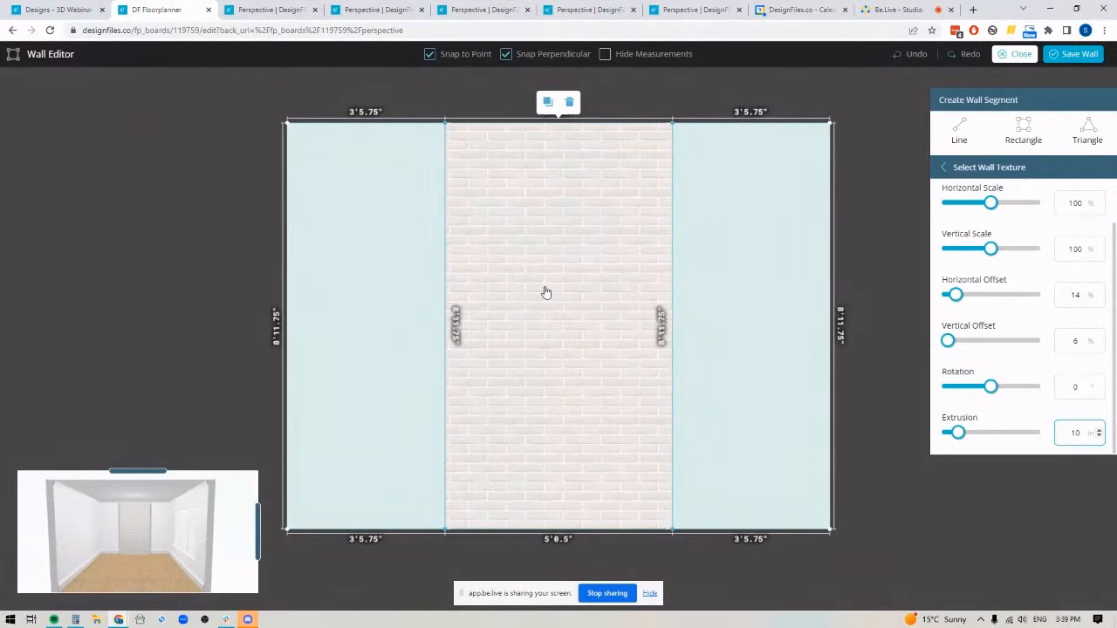
Draw a rectangular segment across the lower part of the wall area right of the brick and adjust its height to 4'0"
click(1023, 129)
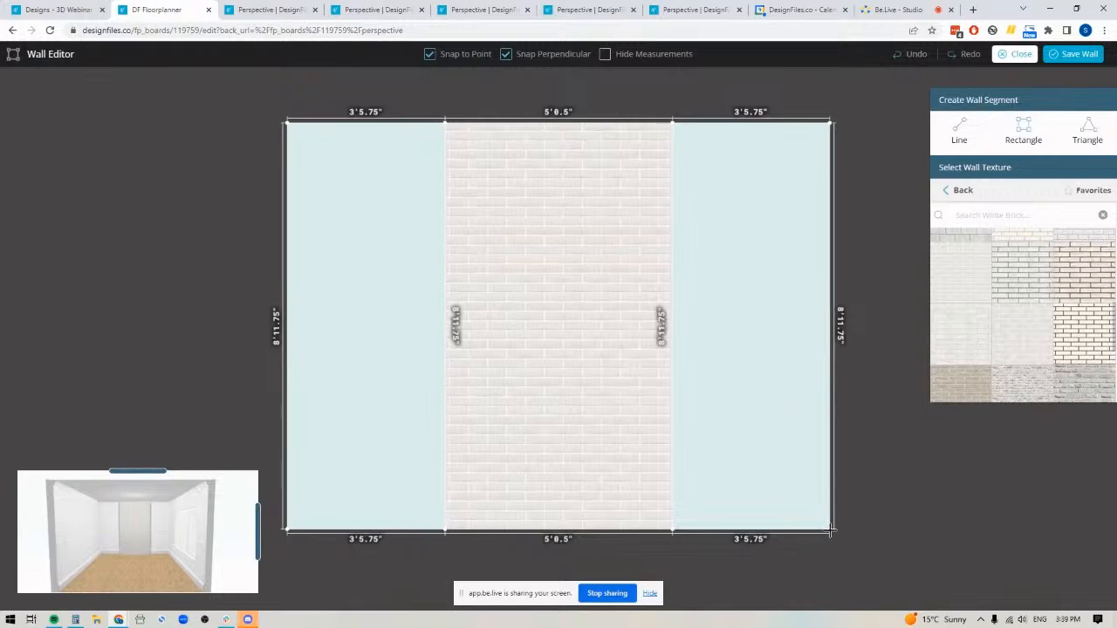
drag(830, 527, 671, 350)
scroll(726, 431, up, 5)
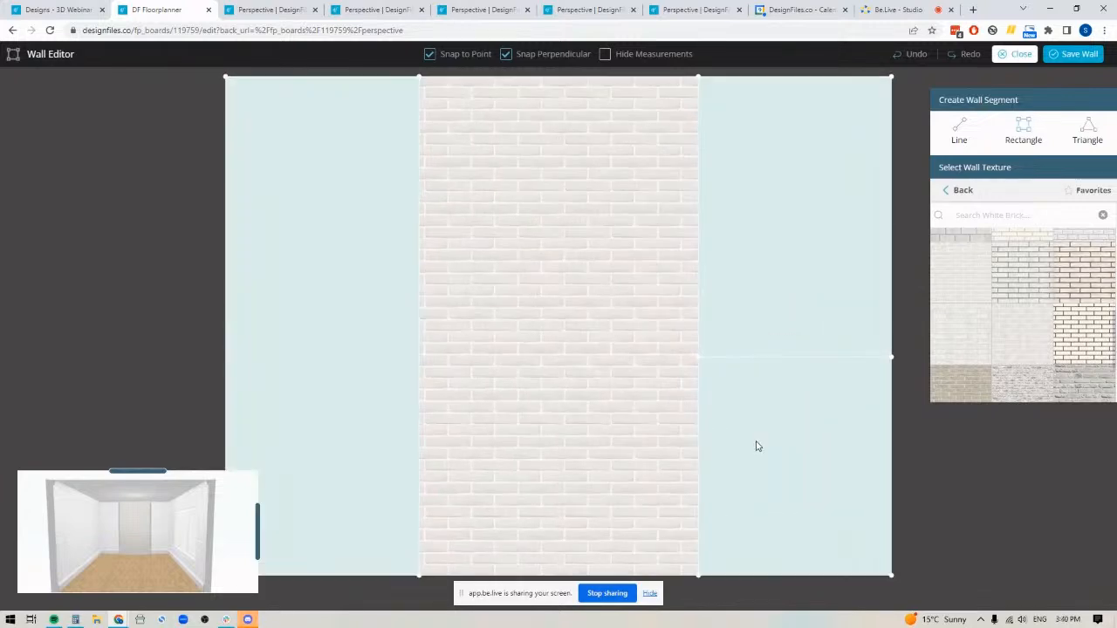
drag(972, 472, 713, 410)
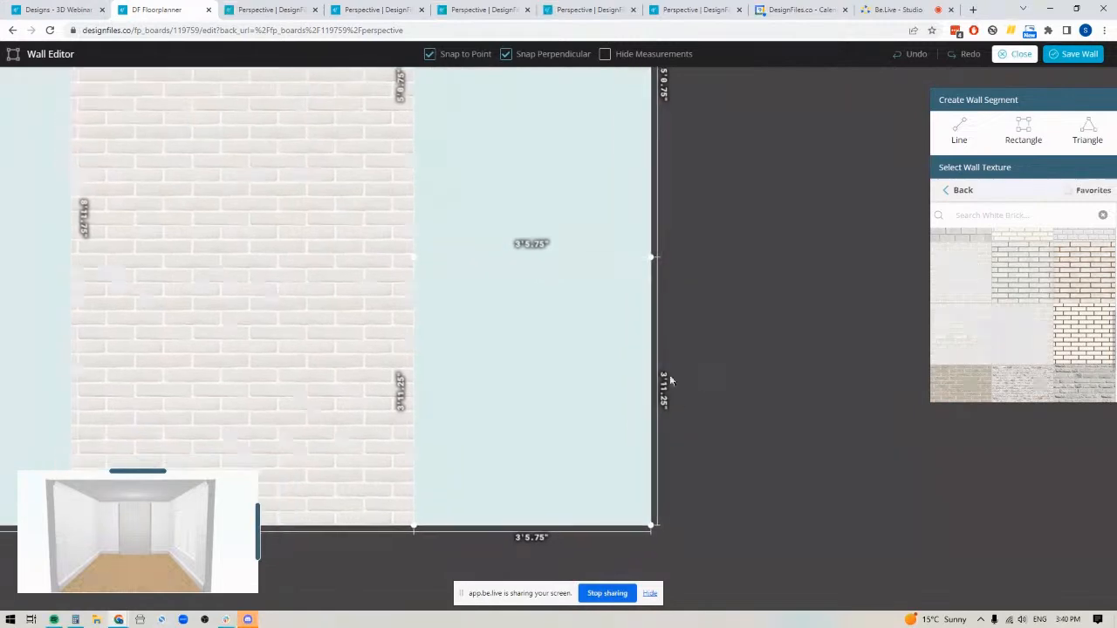
drag(551, 258, 551, 252)
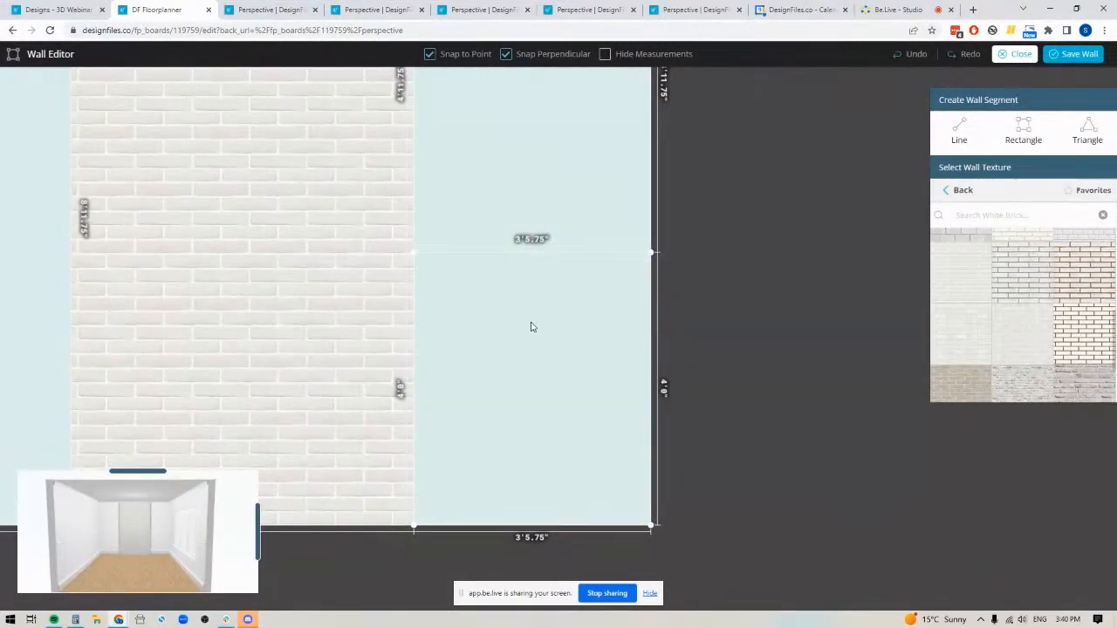
Shrink the room preview and draw a matching 4'0" high rectangular segment across the lower wall area left of the brick
drag(728, 426, 894, 402)
drag(752, 559, 885, 614)
drag(798, 587, 814, 598)
scroll(815, 601, down, 1)
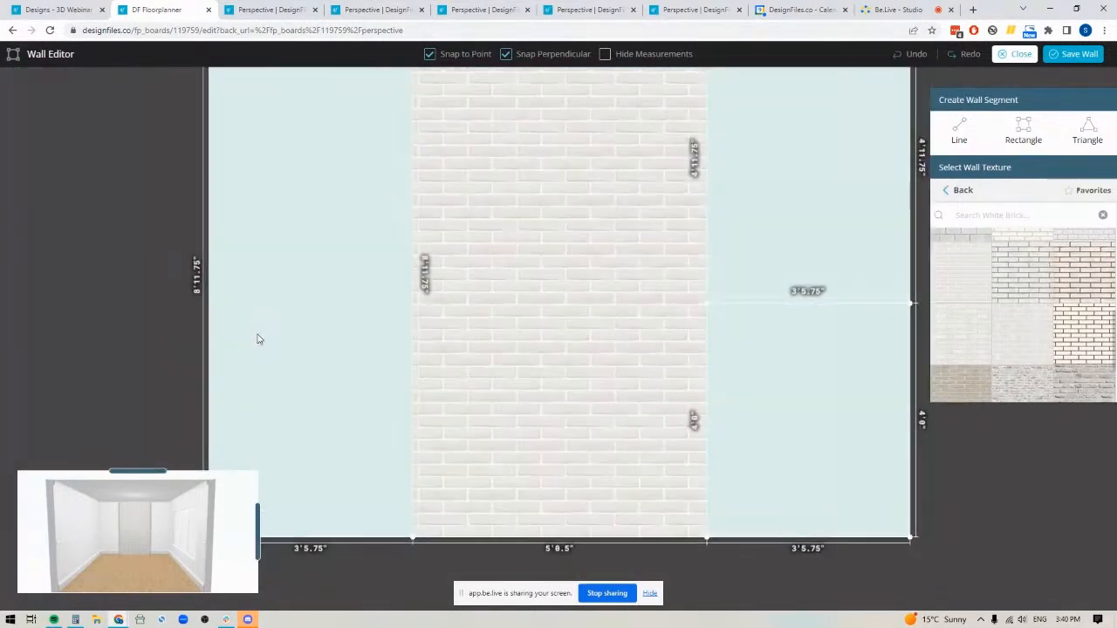
drag(258, 527, 205, 533)
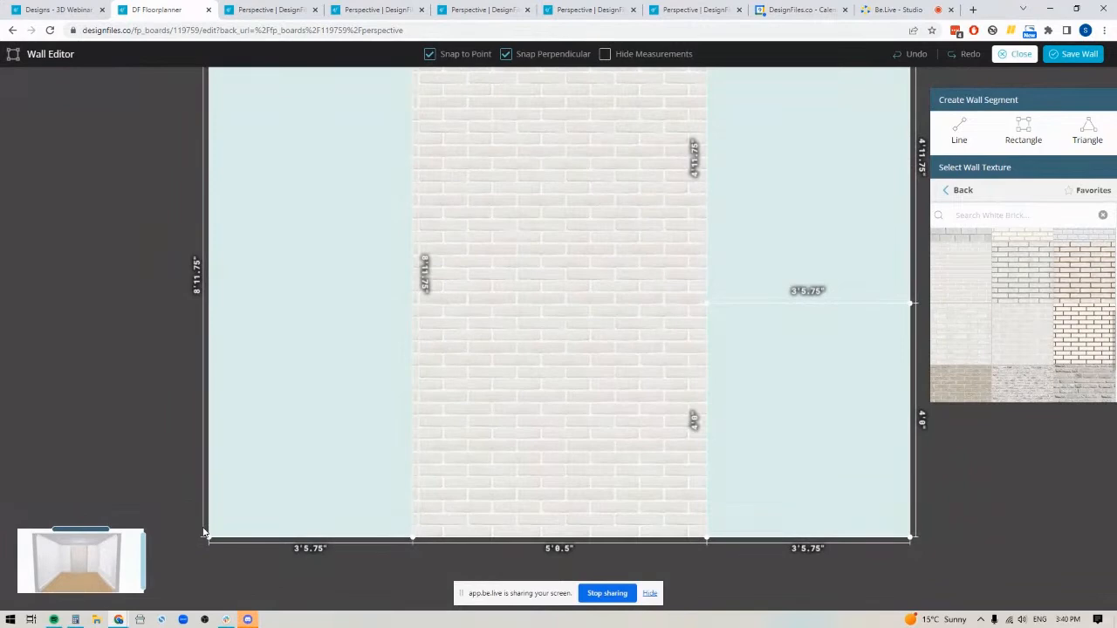
click(1022, 131)
mouse_move(207, 537)
mouse_down()
mouse_move(402, 359)
mouse_move(413, 304)
mouse_up()
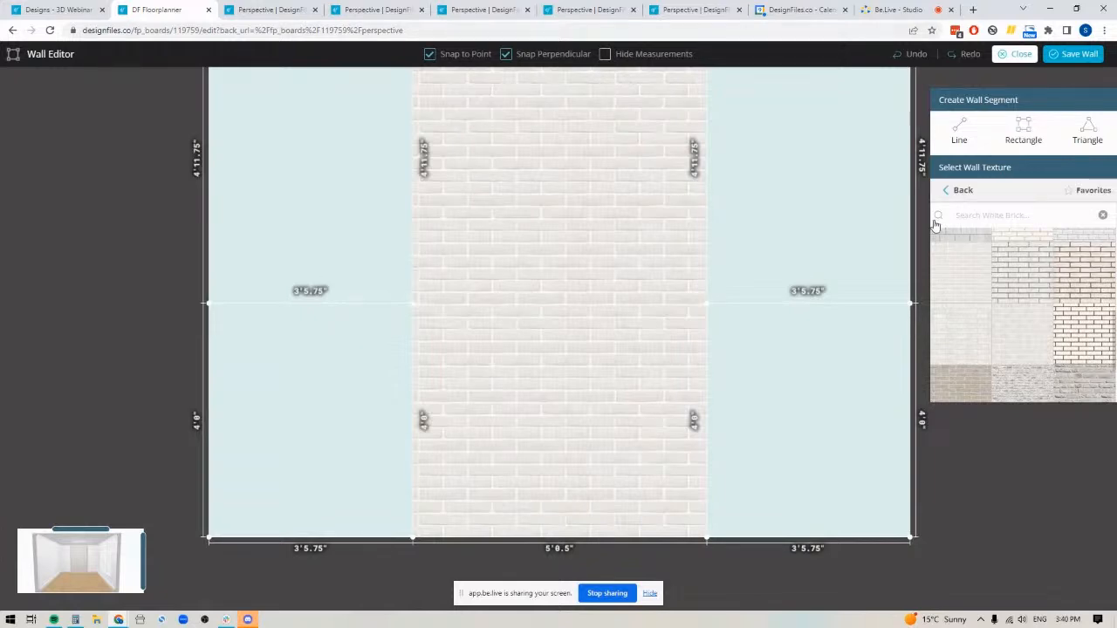
Look through the paint brands and the Benjamin Moore colours in the wall textures
click(962, 191)
click(964, 201)
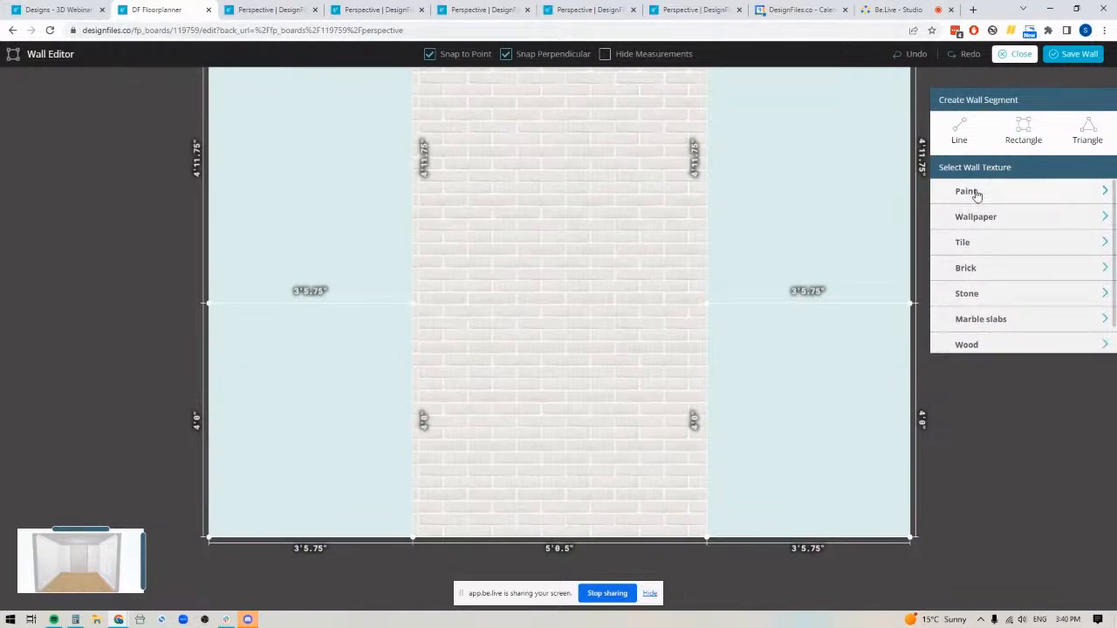
click(975, 192)
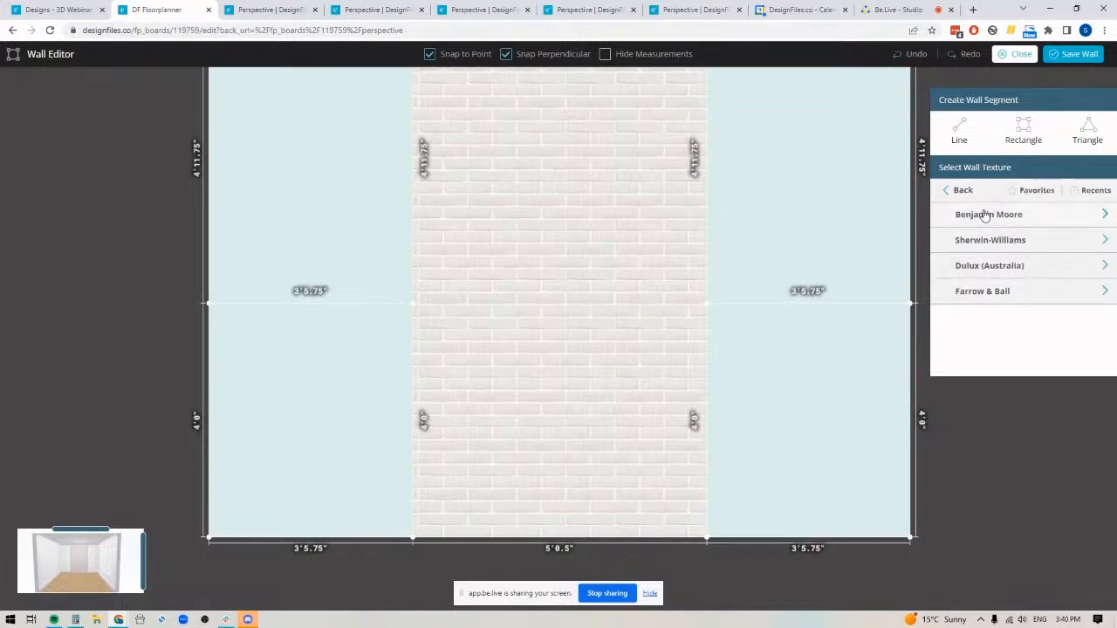
click(981, 218)
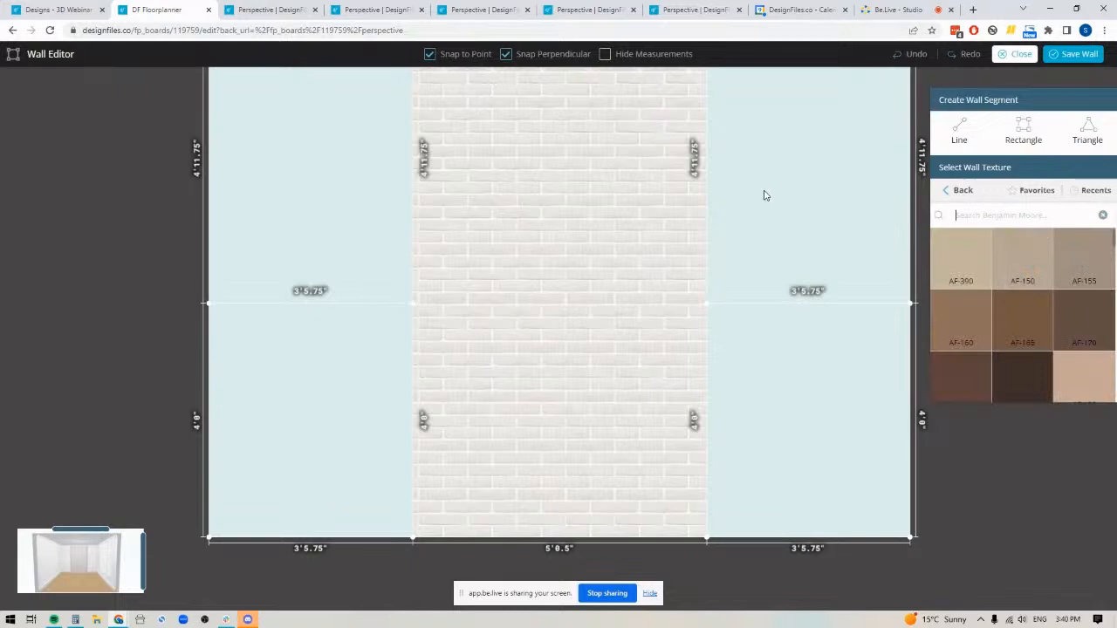
click(962, 190)
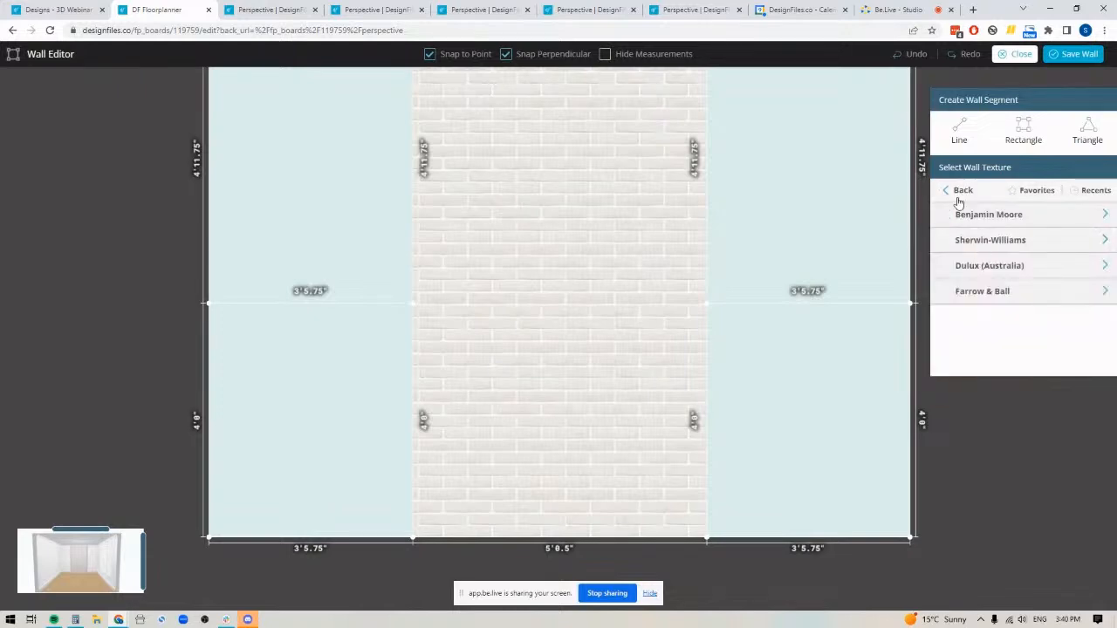
click(962, 194)
Apply the Nature wallpaper "Vinyl wallpaper PBR texture seamless 22077" to the upper segment right of the brick
click(980, 223)
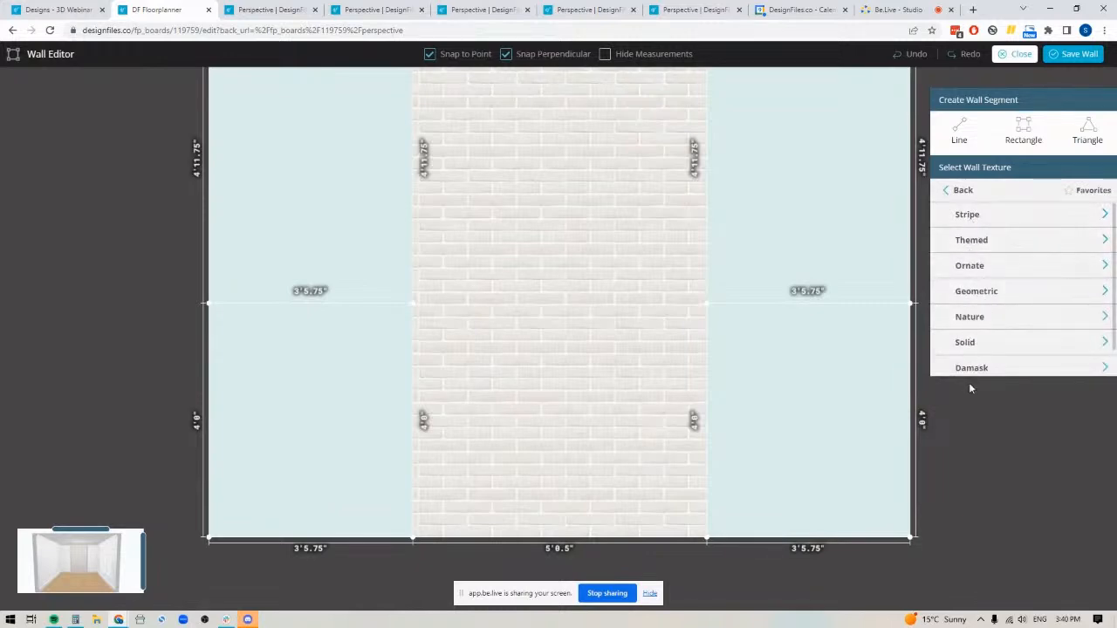
click(971, 319)
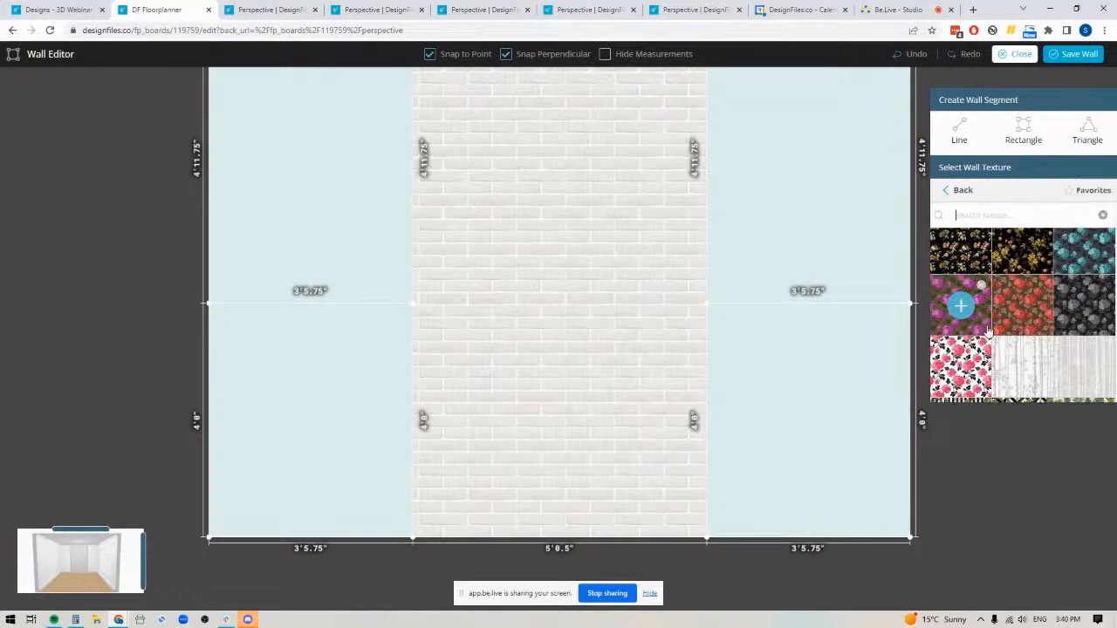
scroll(1003, 324, down, 8)
scroll(1023, 323, down, 8)
scroll(1023, 297, up, 2)
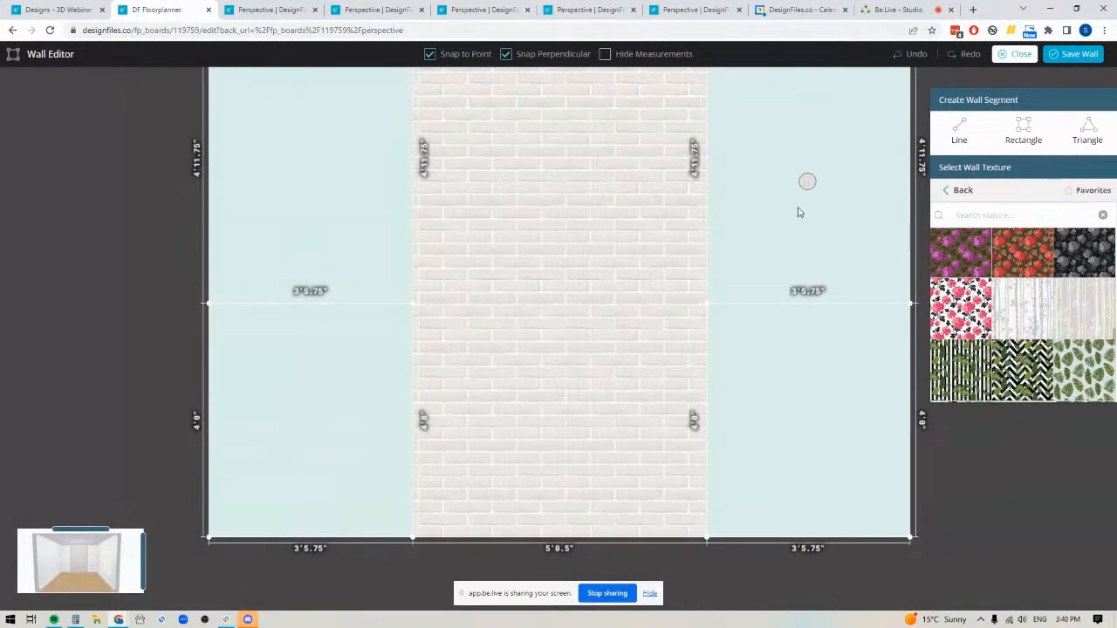
click(803, 199)
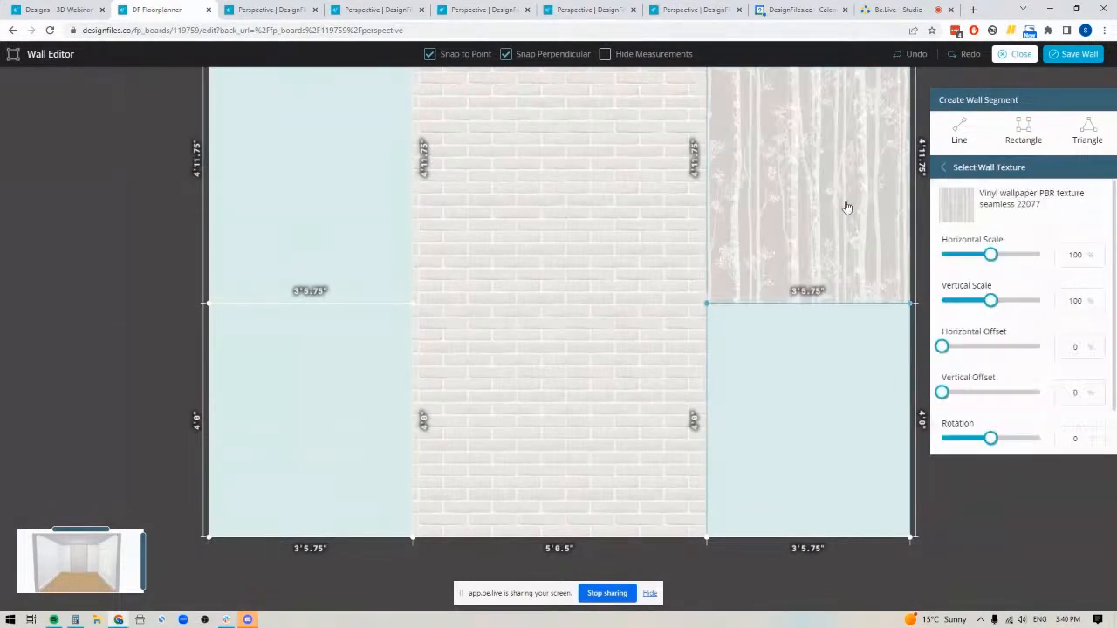
Apply the same birch-tree vinyl wallpaper to the upper segment left of the brick
click(970, 172)
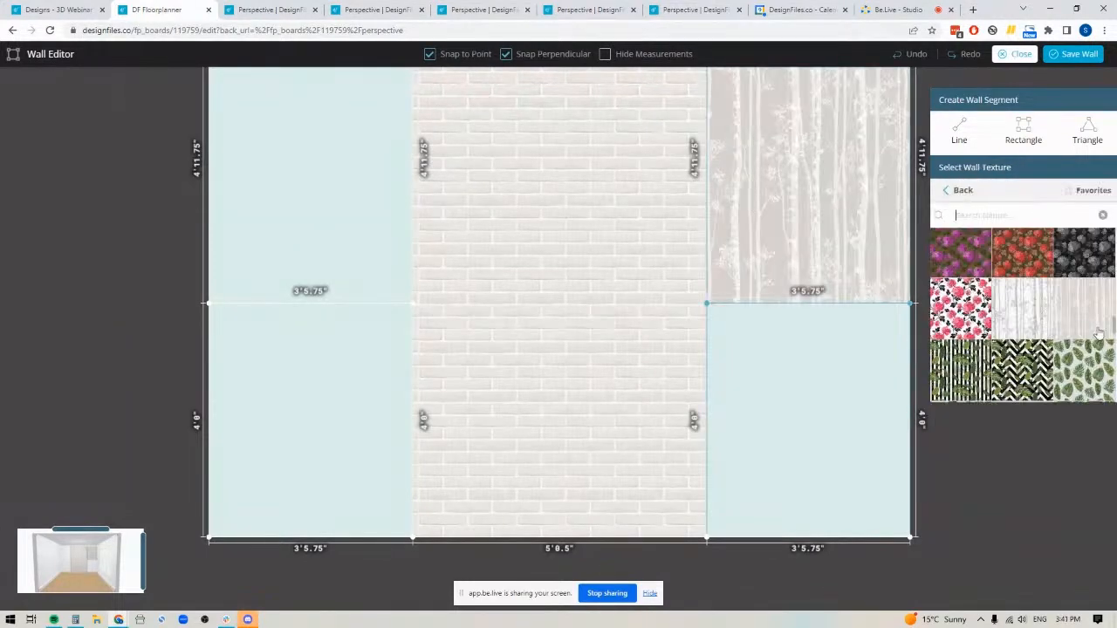
click(299, 178)
scroll(179, 325, down, 3)
drag(164, 240, 165, 286)
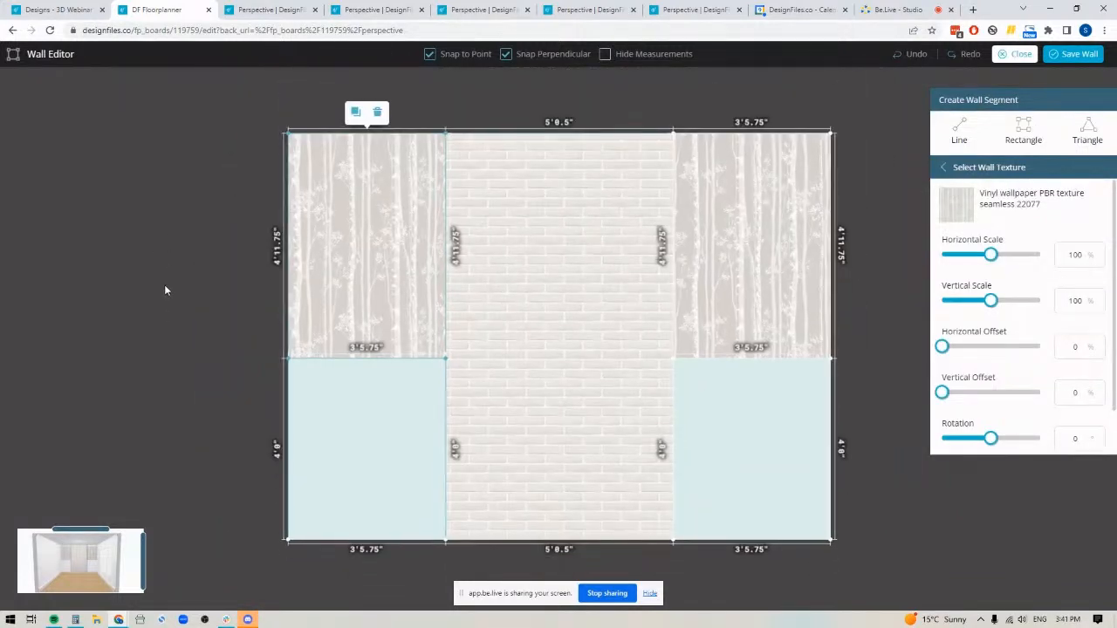
Apply the Beadboard Texture from the Wainscoting panels to the lower segment right of the brick
click(992, 174)
click(957, 192)
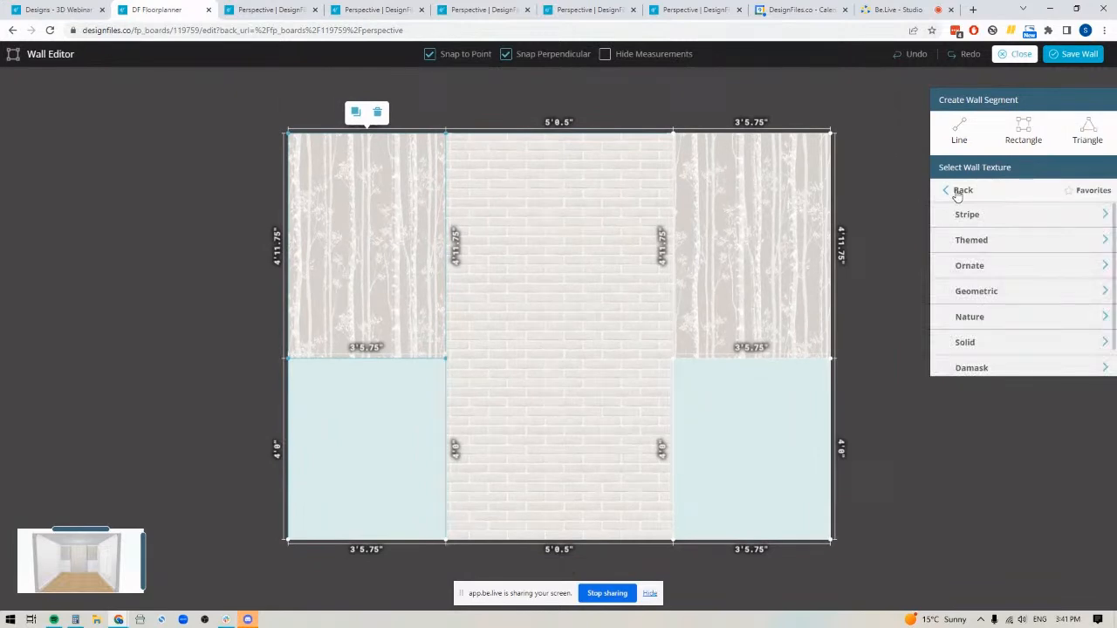
click(957, 192)
scroll(965, 262, down, 1)
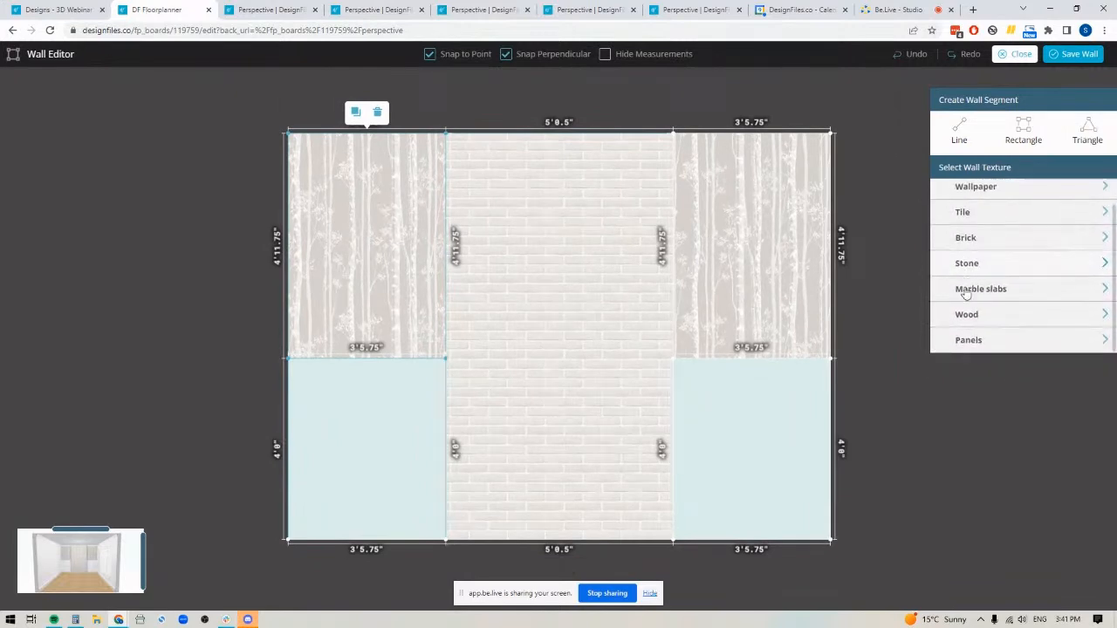
click(963, 340)
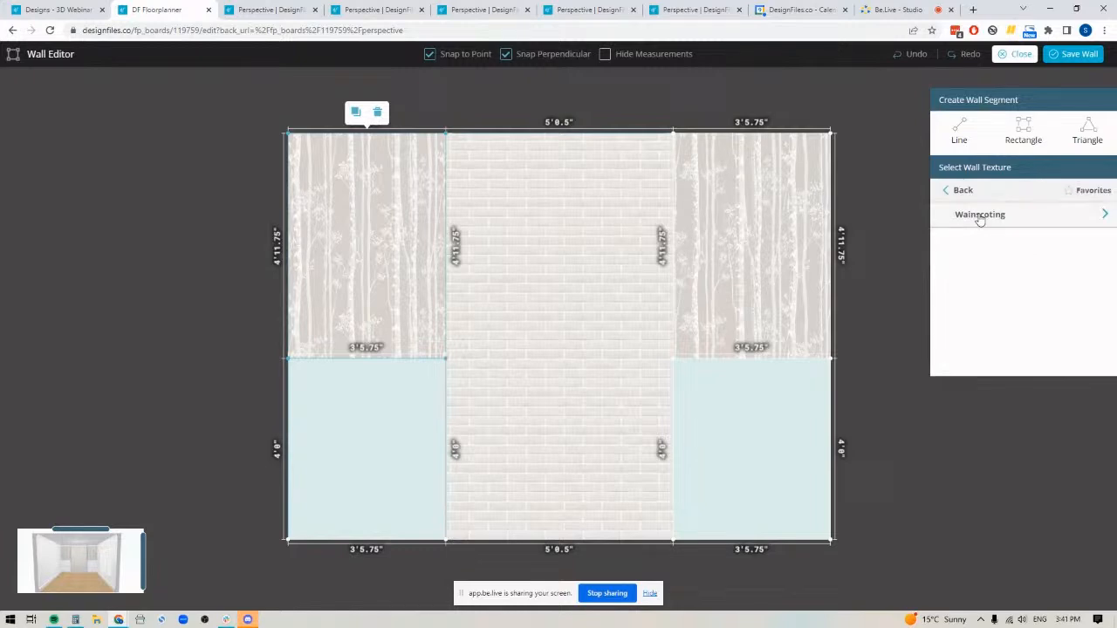
click(980, 218)
drag(893, 285, 740, 466)
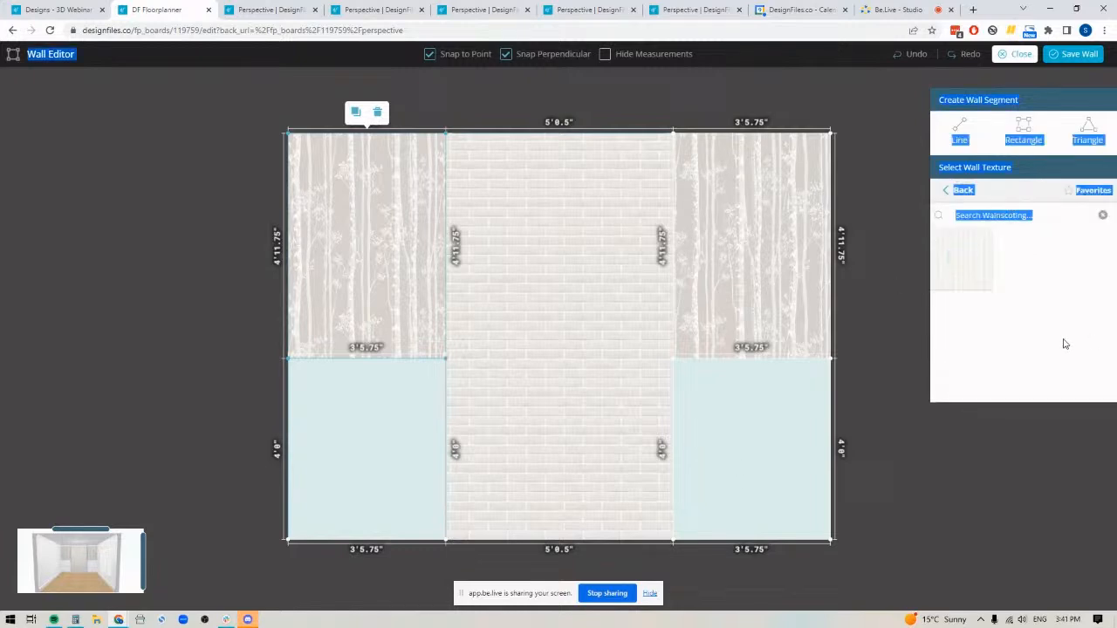
drag(965, 266, 737, 473)
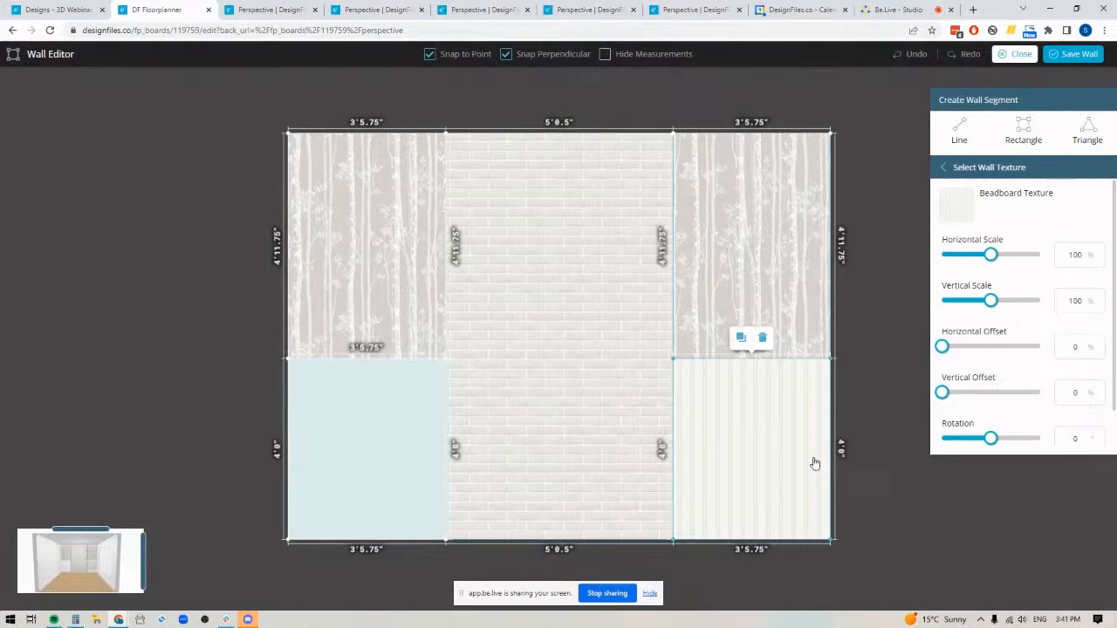
Apply the same Beadboard Texture to the lower segment left of the brick
click(992, 169)
click(942, 283)
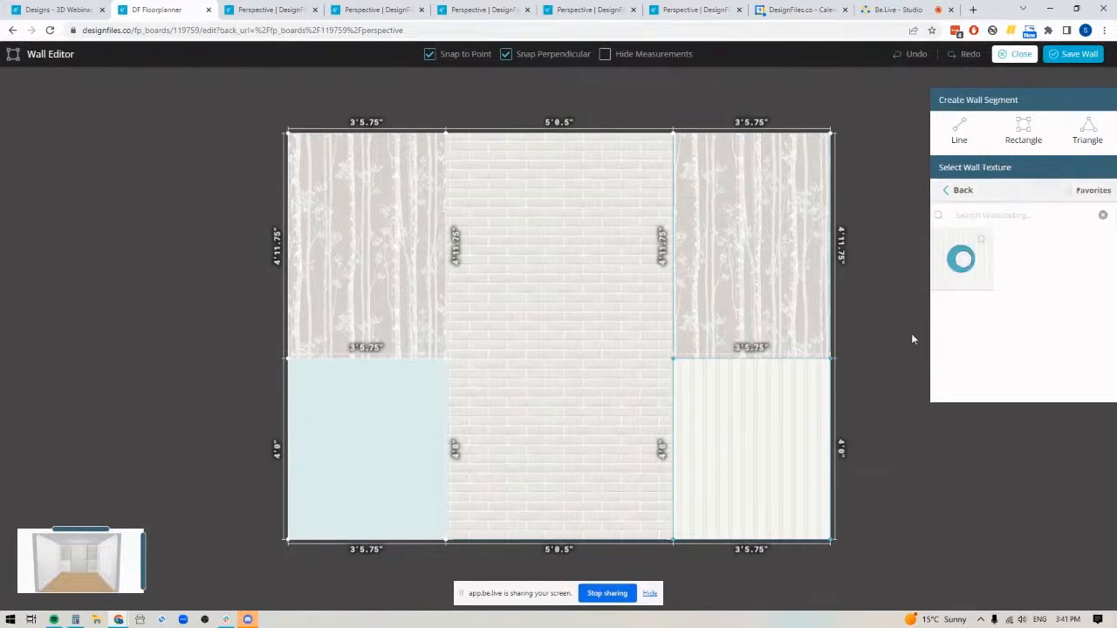
click(397, 408)
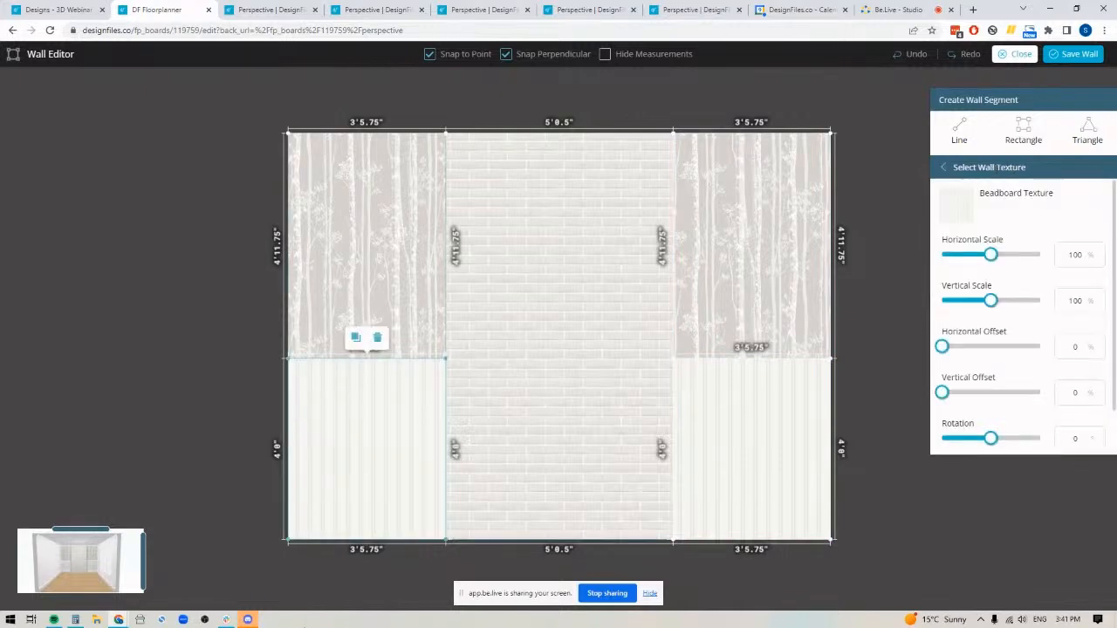
Save the wall and inspect the finished feature wall from several angles in the 3D perspective view
click(1074, 55)
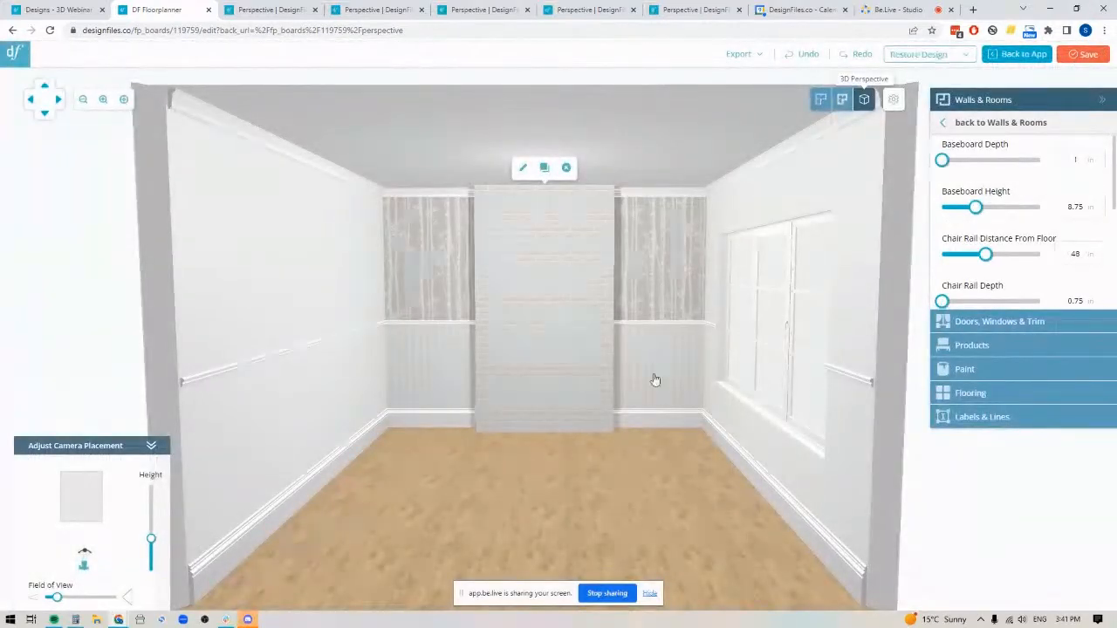
drag(565, 500, 583, 533)
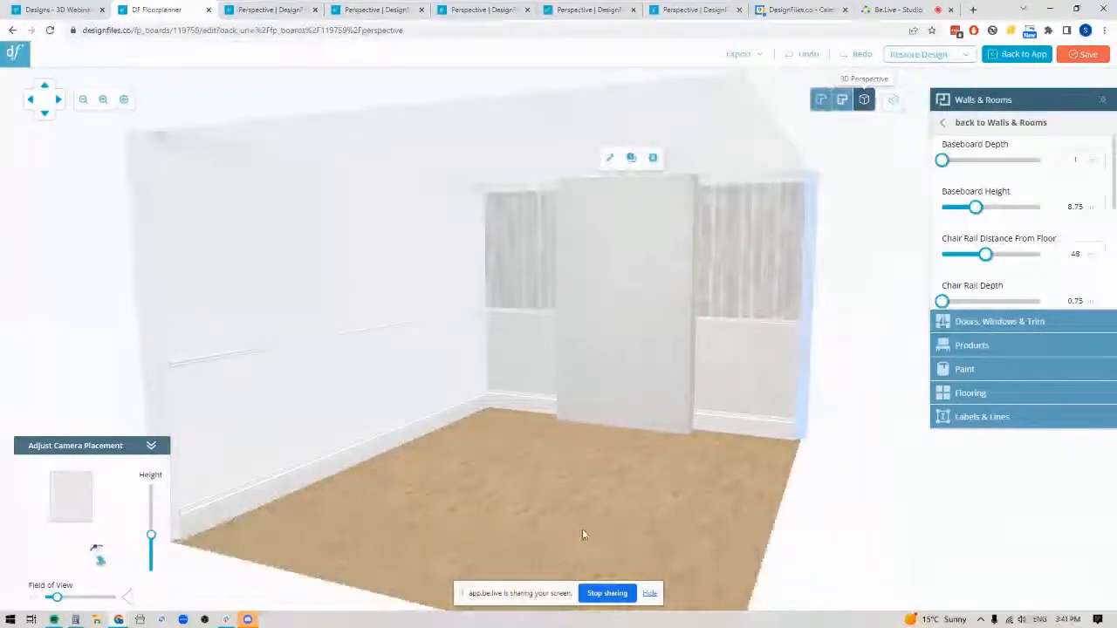
mouse_move(605, 484)
mouse_down()
mouse_move(626, 472)
mouse_move(599, 486)
mouse_up()
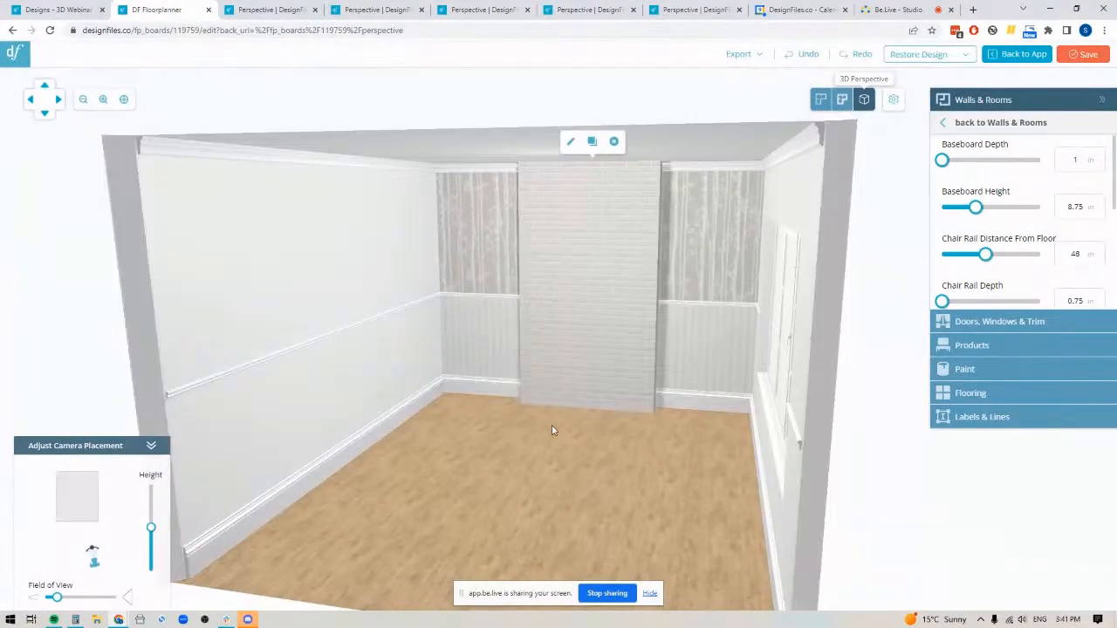
drag(583, 494, 599, 382)
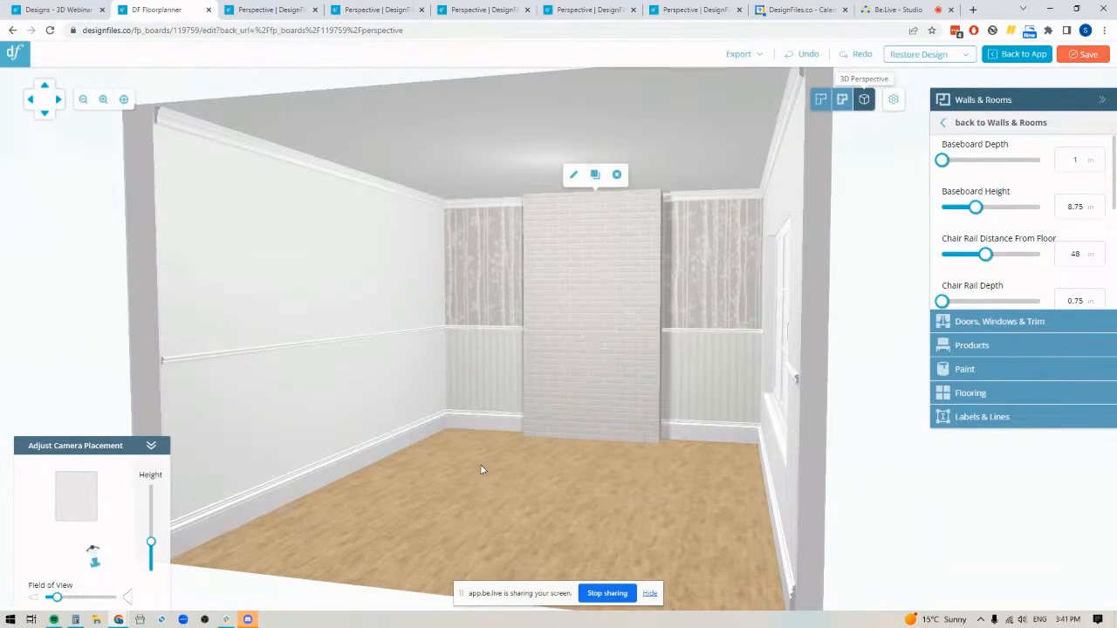
On the plain wall adjoining the brick wall's left end, create a full-width lower segment 4'0" high and apply the Beadboard Texture
drag(540, 490, 468, 460)
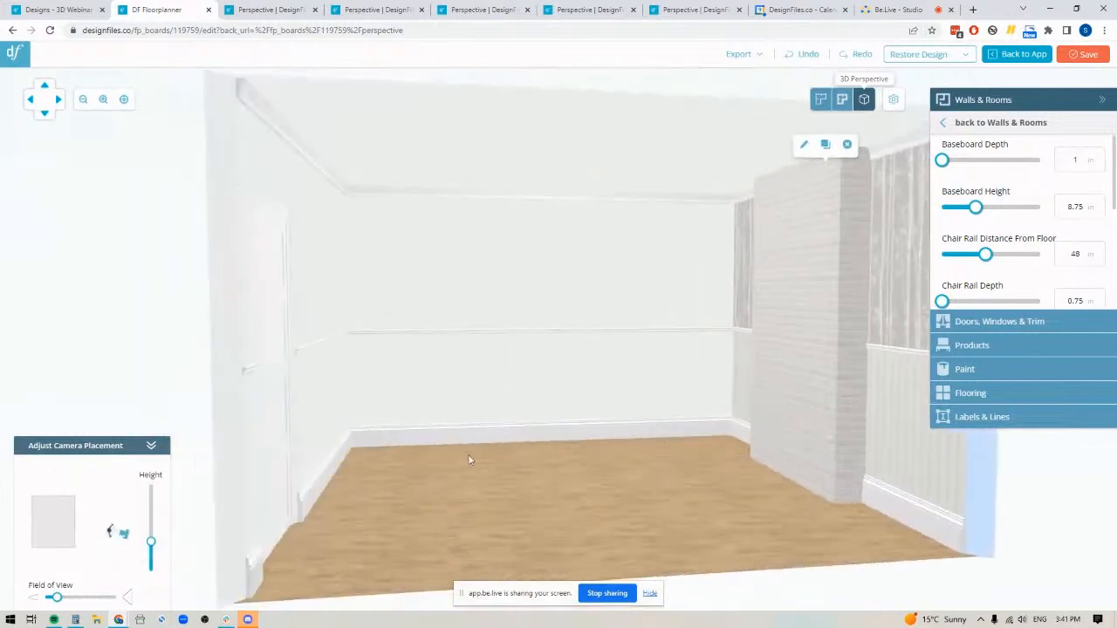
click(541, 259)
click(548, 174)
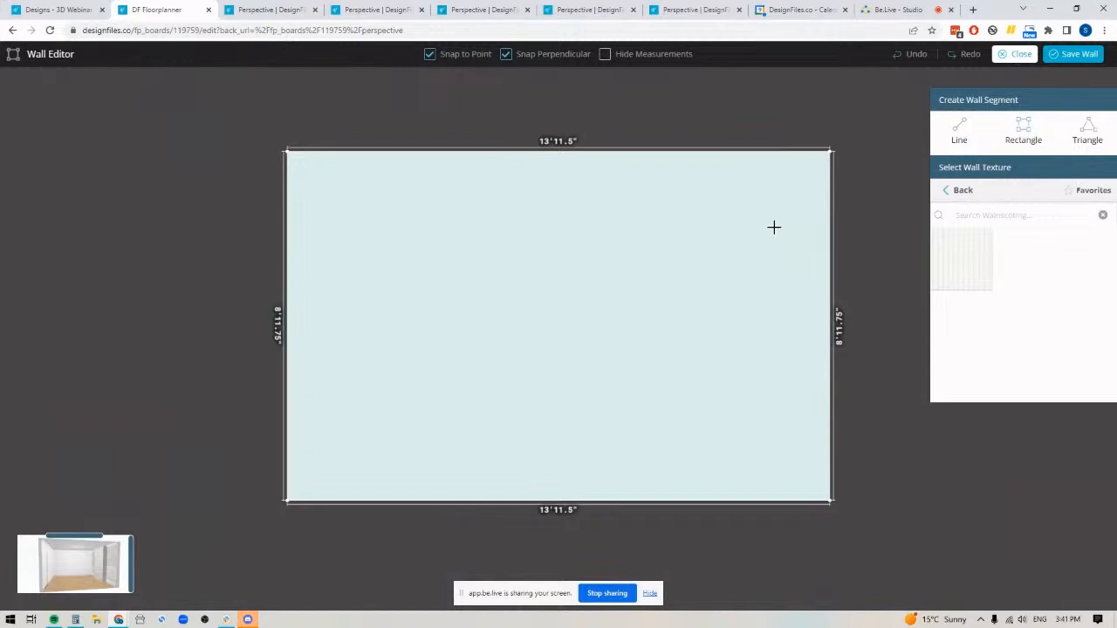
drag(830, 501, 288, 345)
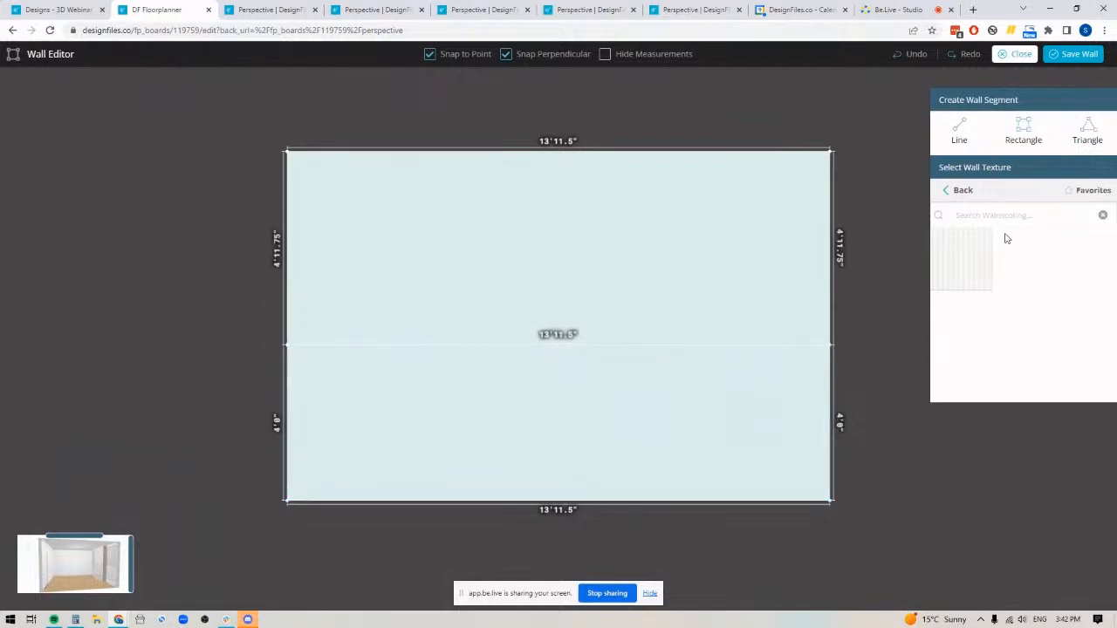
click(728, 395)
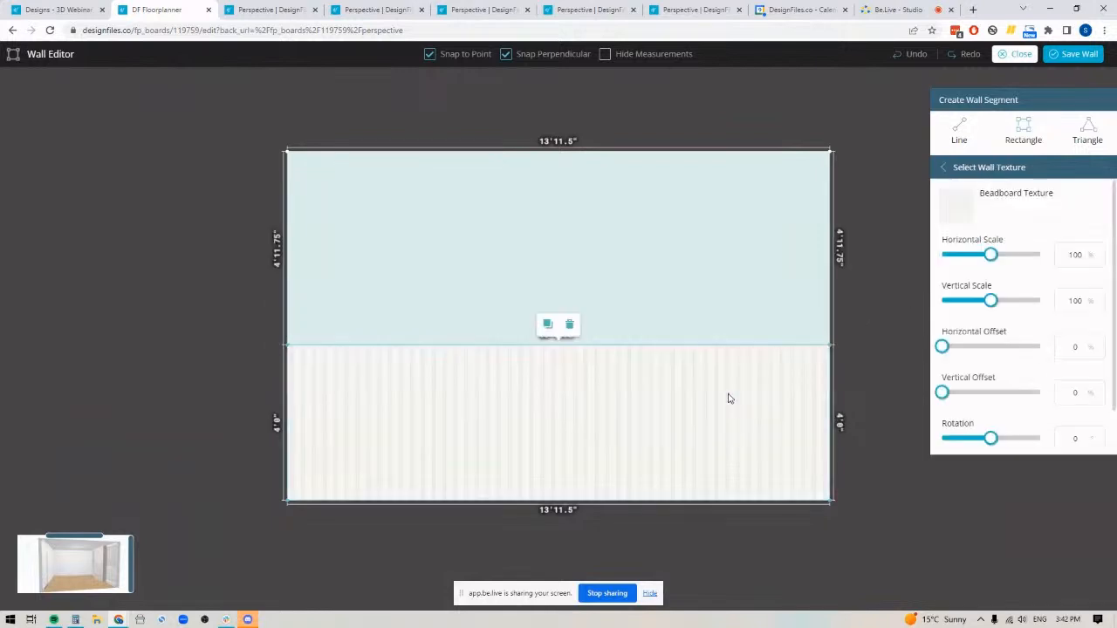
Apply the birch-tree wallpaper from the Nature wallpapers to that wall's upper segment and save the wall
click(955, 165)
click(957, 192)
click(960, 190)
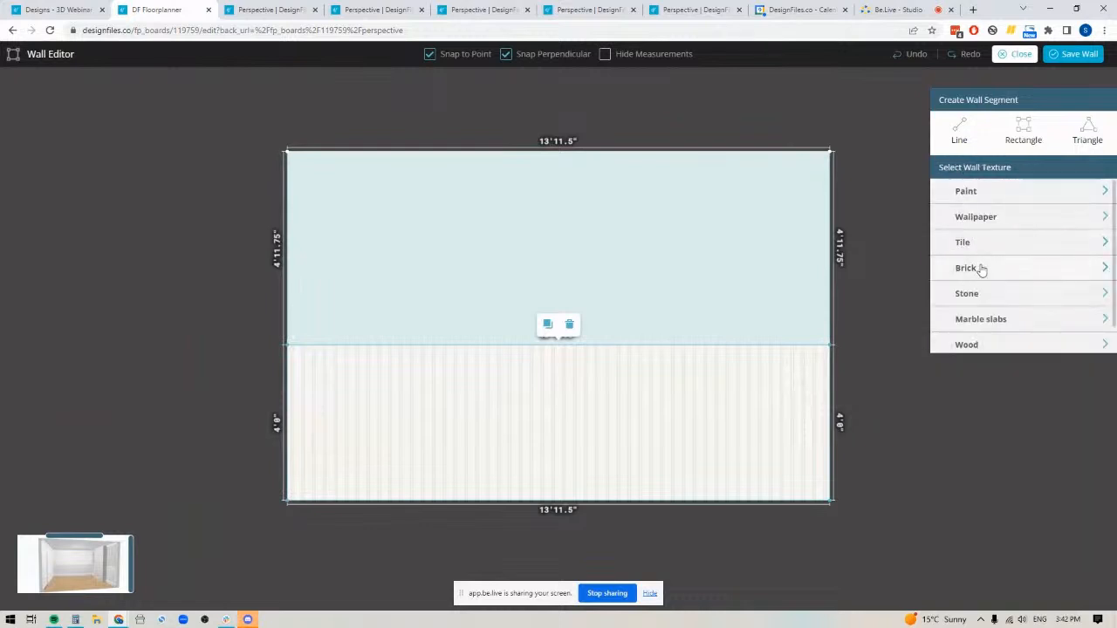
click(984, 218)
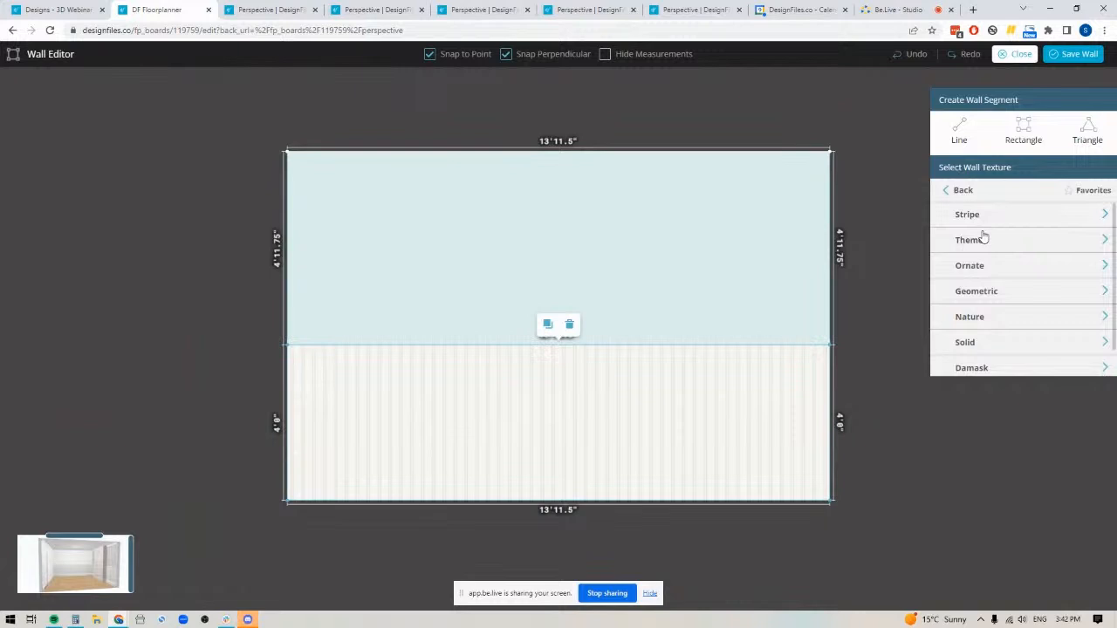
click(980, 320)
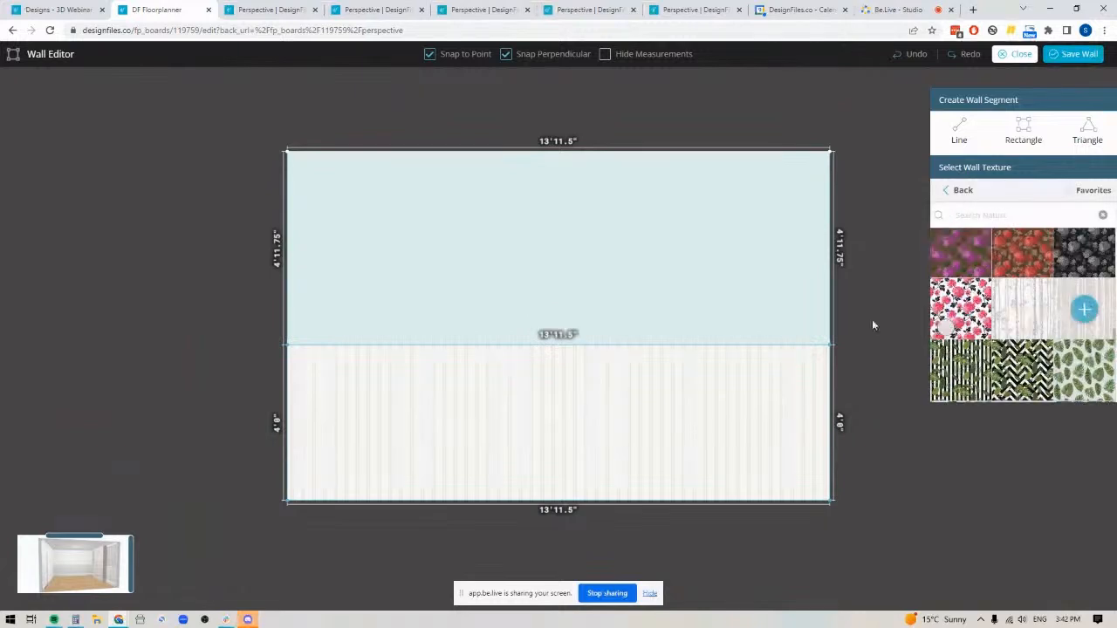
click(675, 277)
click(1073, 54)
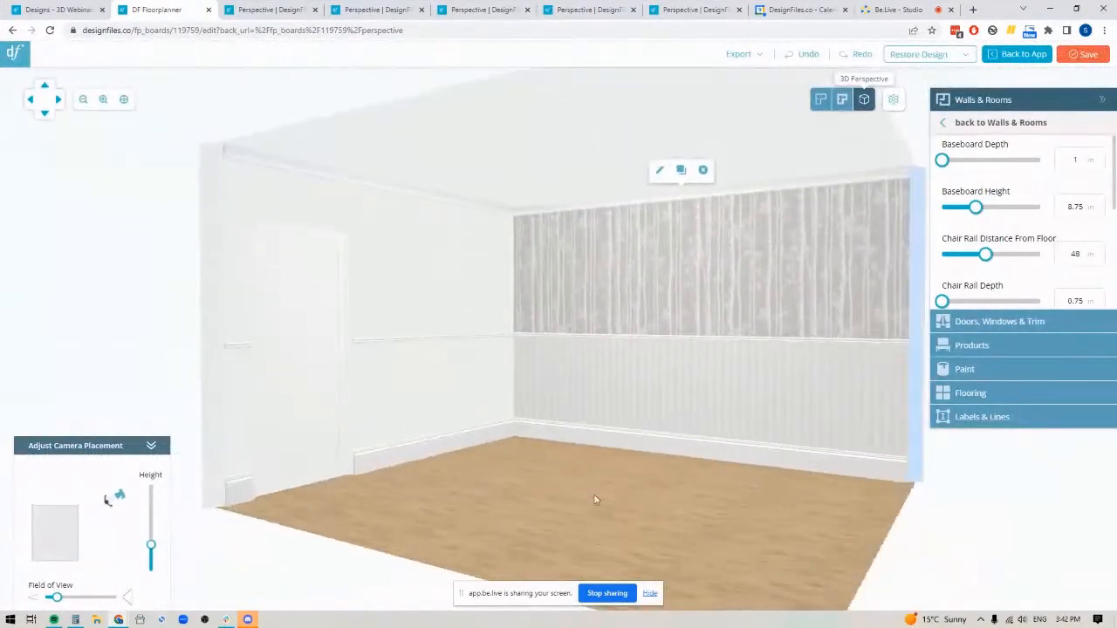
Copy the wallpaper and beadboard finish from the completed side wall onto the adjoining wall with the door
drag(596, 500, 540, 498)
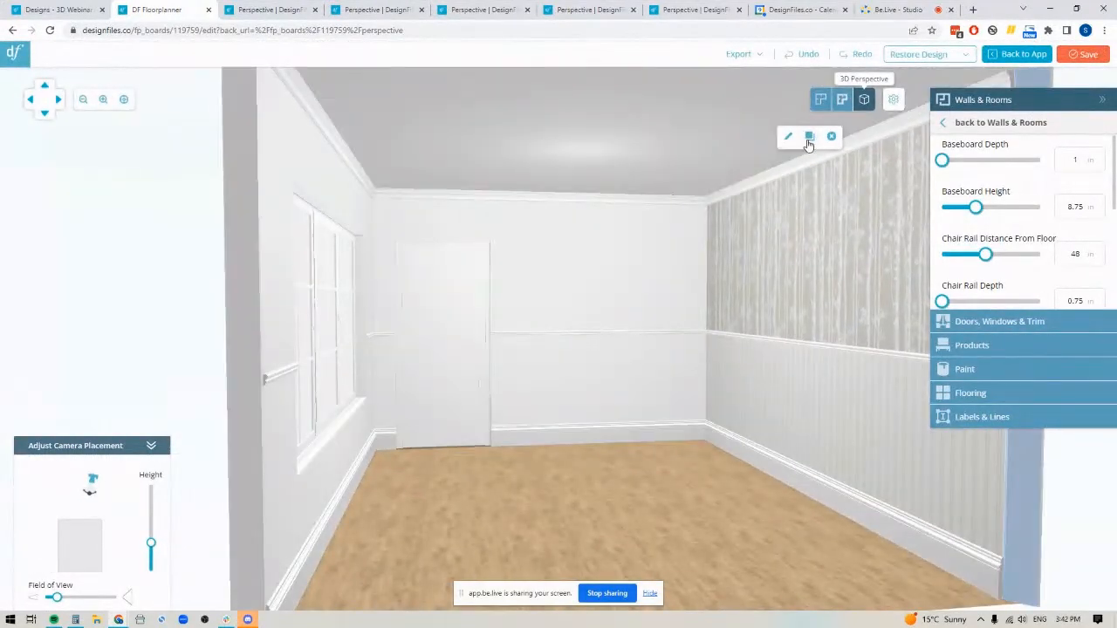
click(808, 140)
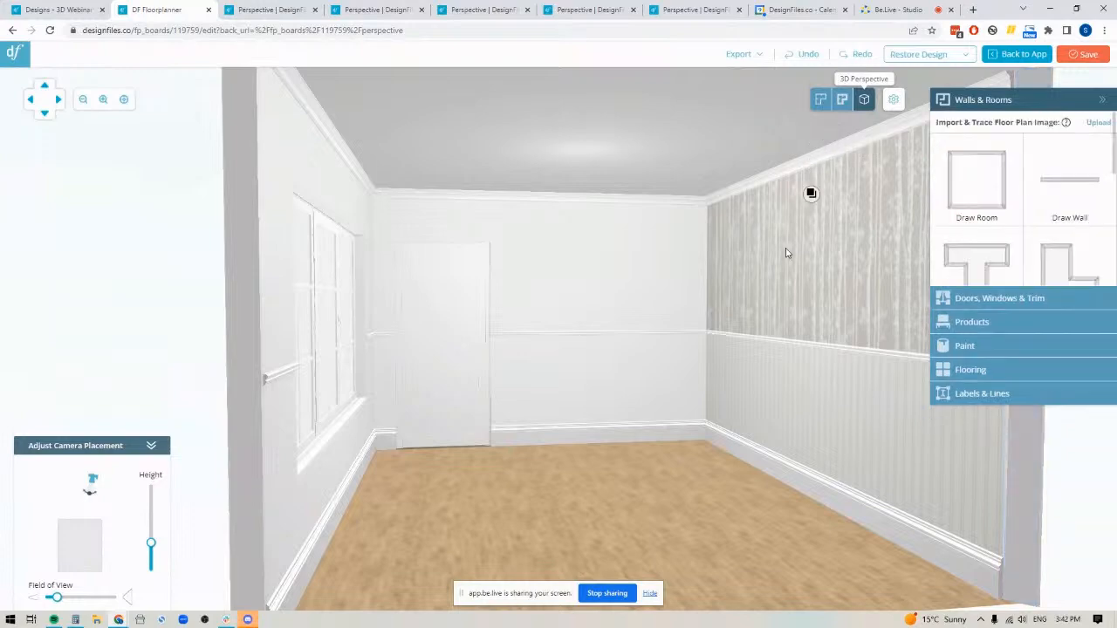
click(581, 265)
click(592, 339)
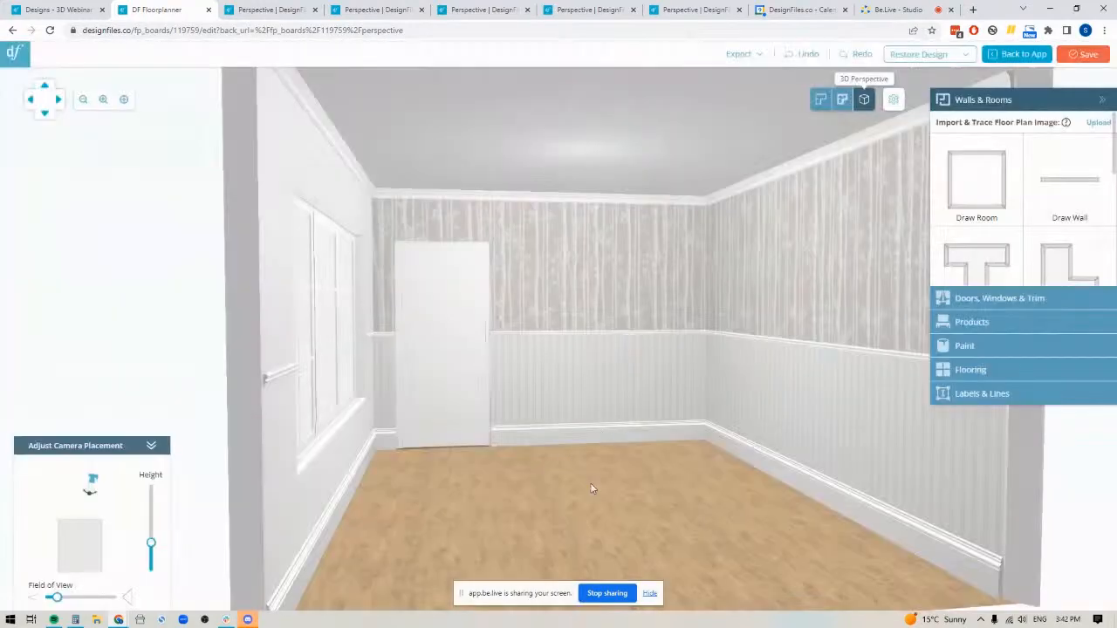
Copy the same wallpaper and beadboard finish onto the upper and lower parts of the window wall
drag(658, 474, 666, 364)
click(713, 233)
click(689, 160)
click(503, 225)
click(564, 342)
drag(576, 446, 450, 491)
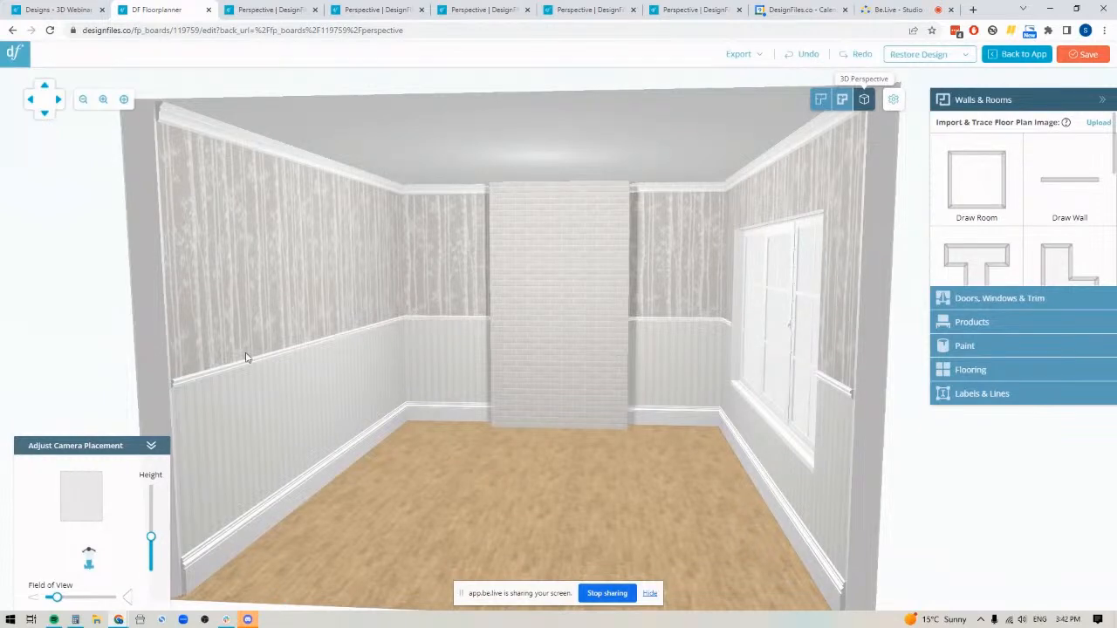
Open the brick feature wall for editing and draw a full-height rectangle 2'2" wide across the segments right of the brick
click(563, 275)
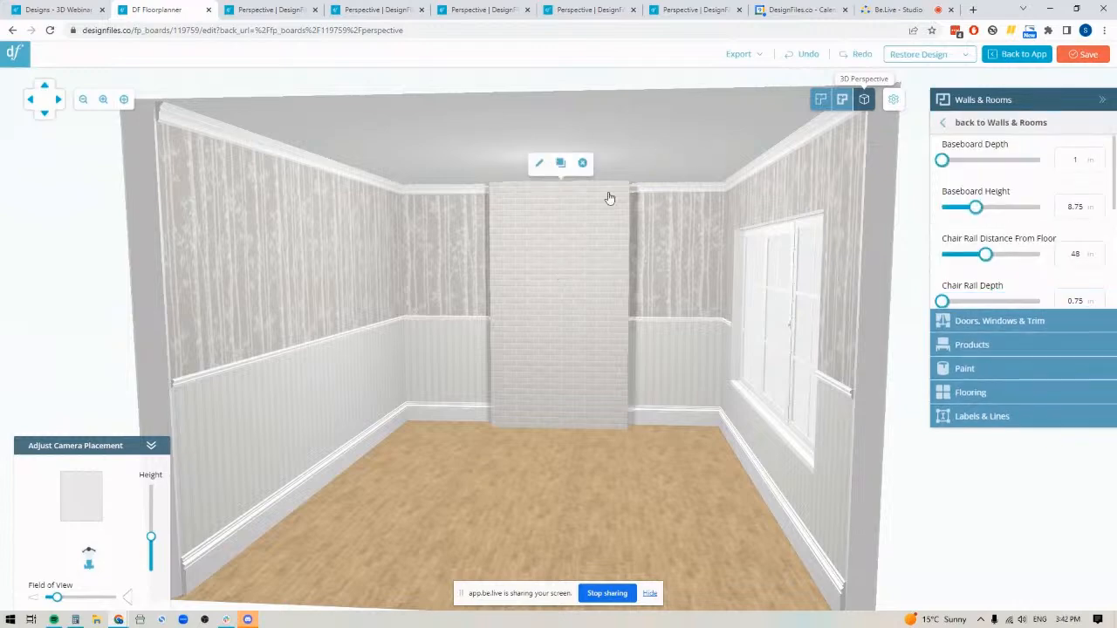
click(538, 165)
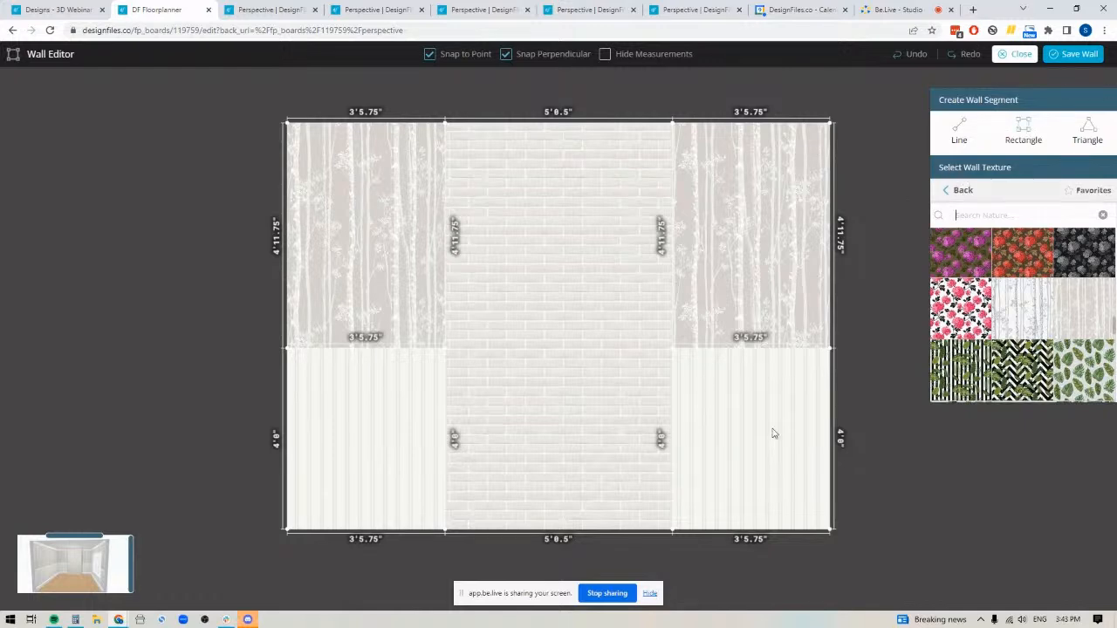
scroll(843, 462, up, 2)
drag(742, 465, 716, 499)
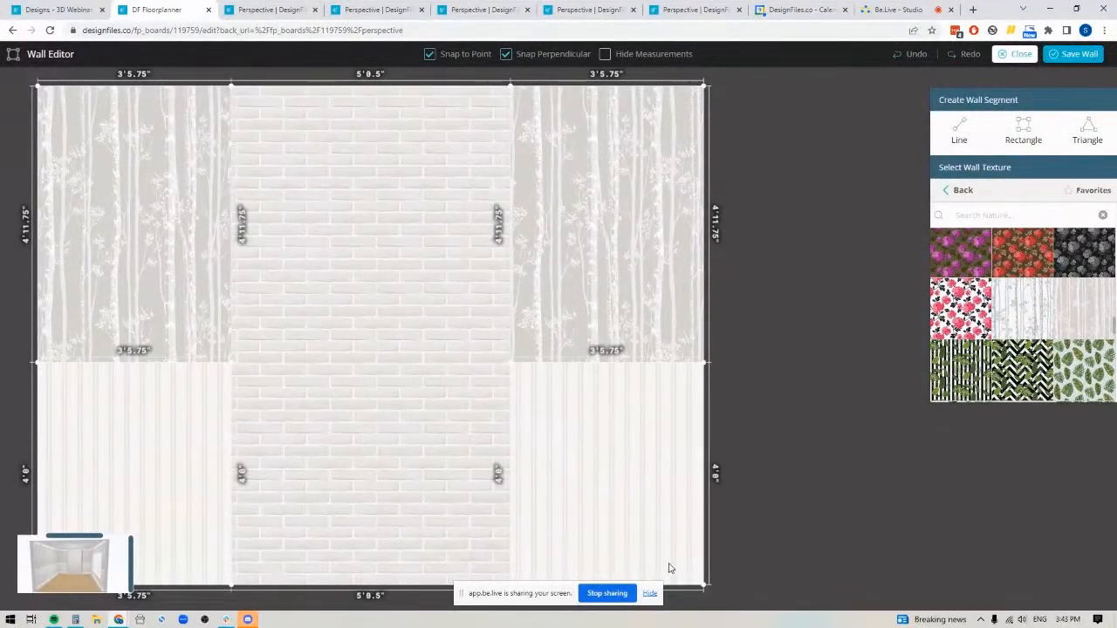
scroll(649, 393, down, 1)
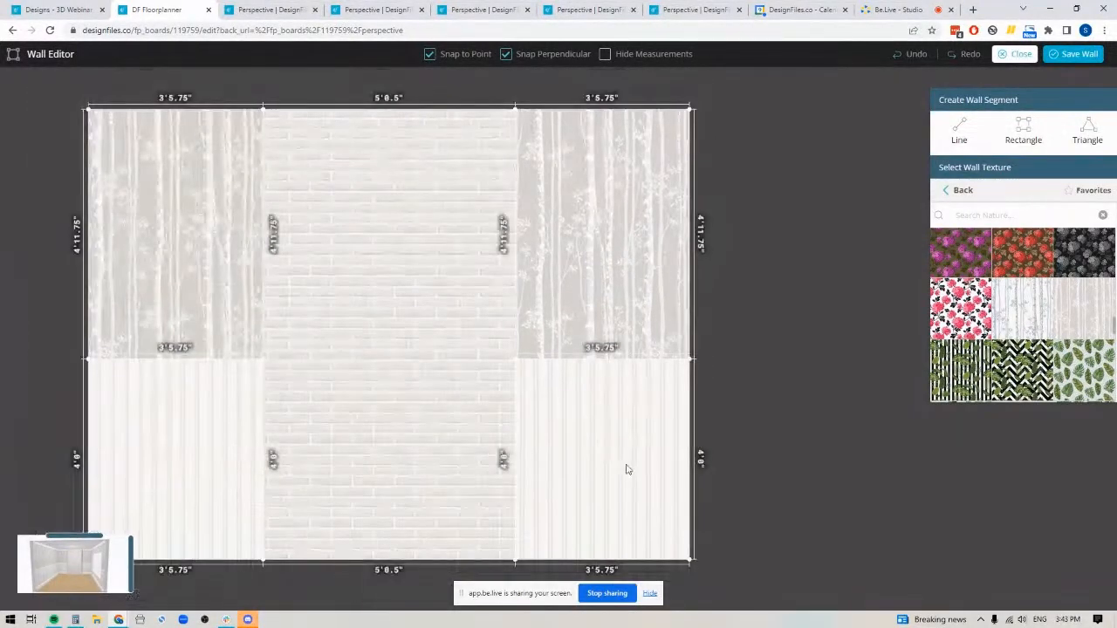
click(1025, 131)
drag(552, 107, 661, 560)
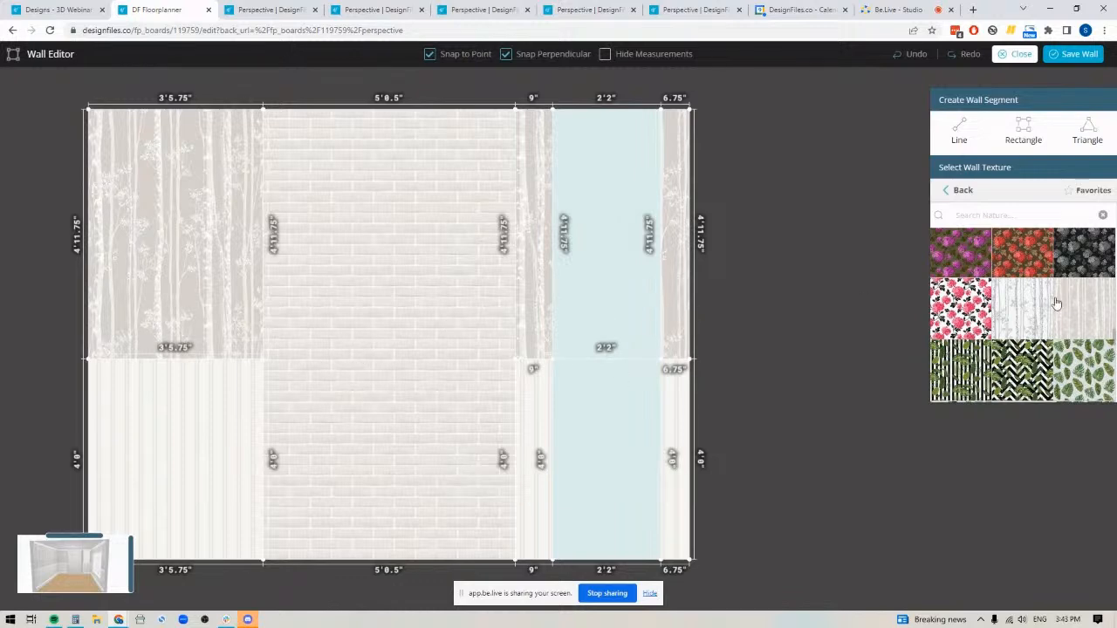
Apply the White Brick texture "White bricks texture seamless 00507" to the upper and lower parts of the 2'2" strip
click(962, 191)
click(960, 192)
click(966, 269)
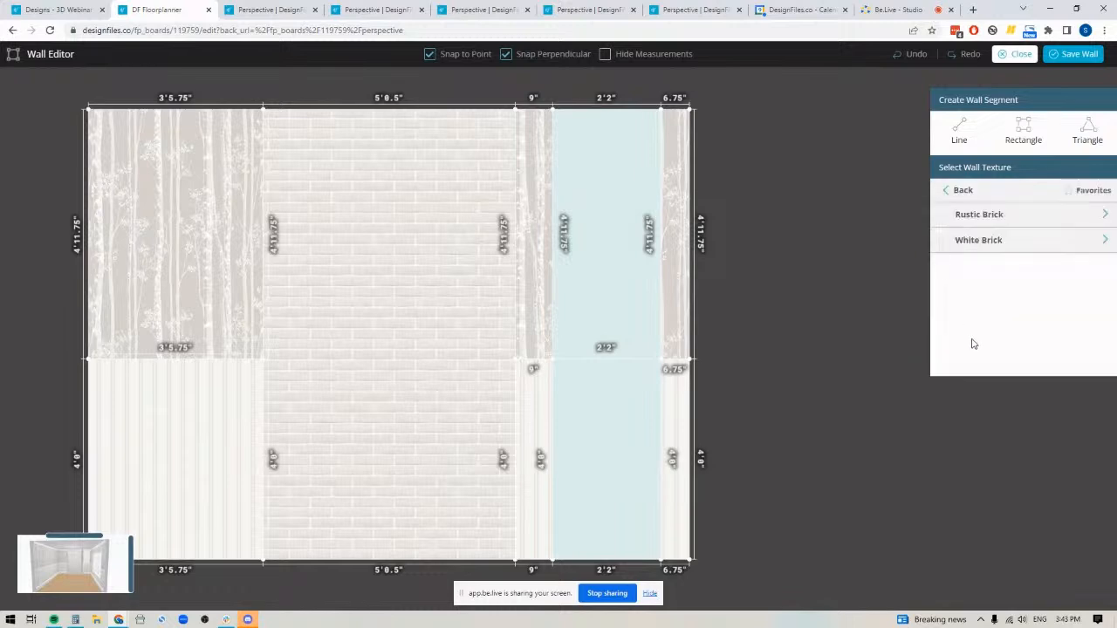
click(975, 243)
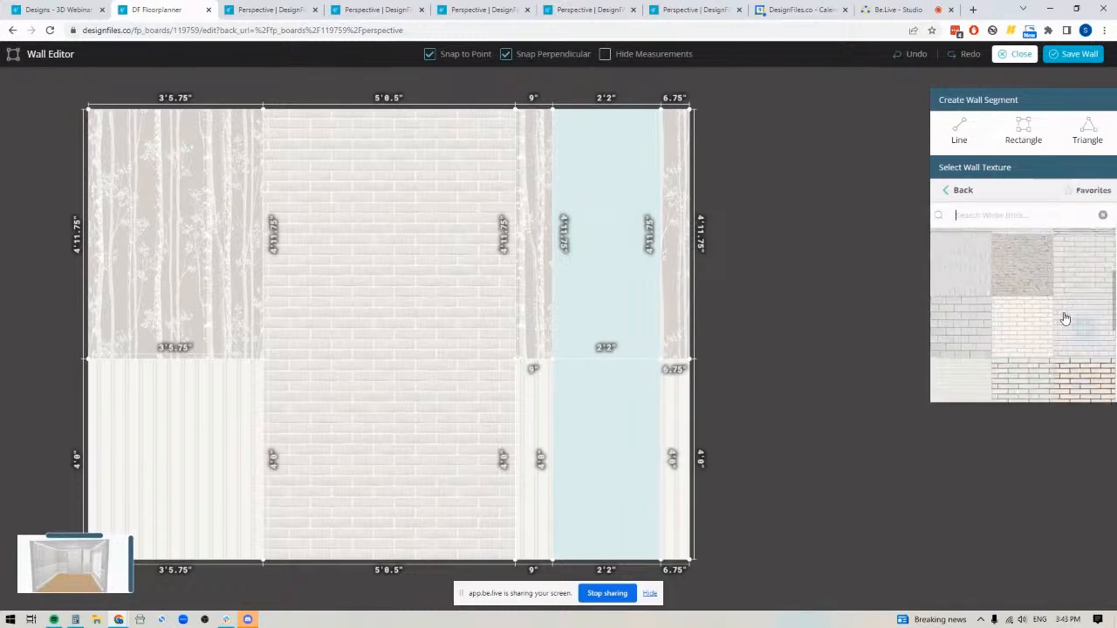
drag(1080, 273, 624, 248)
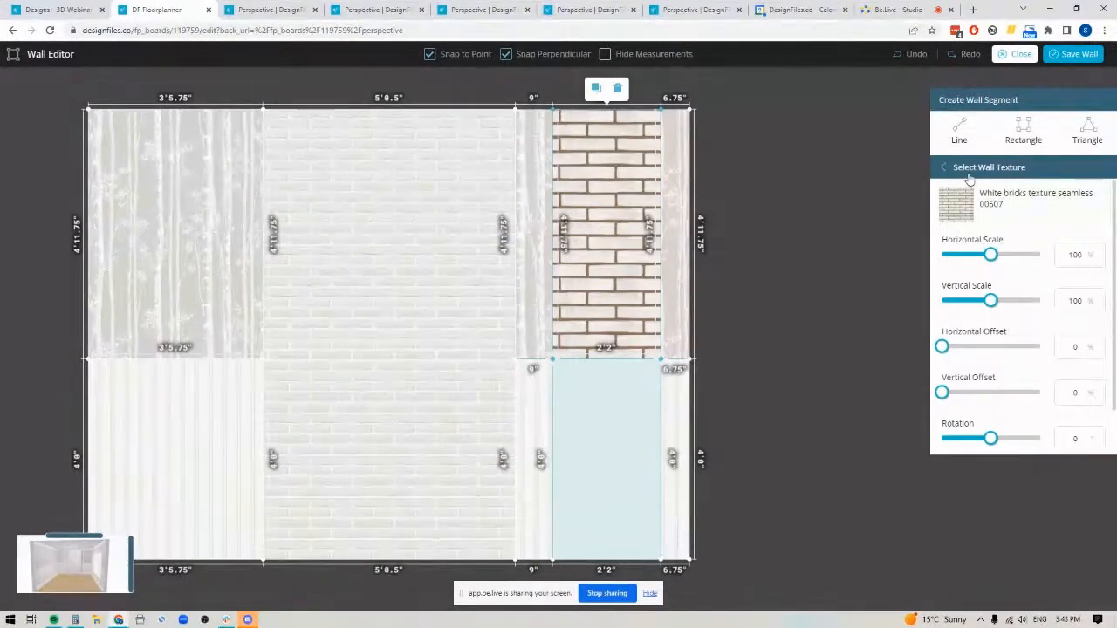
click(963, 199)
drag(1086, 276, 608, 458)
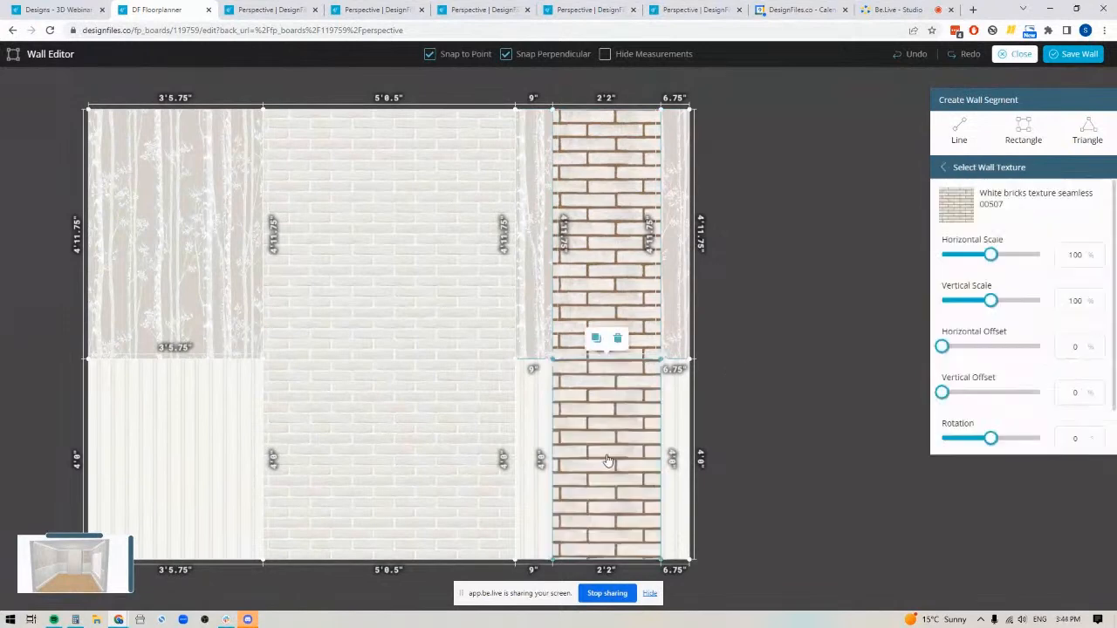
Set the horizontal offset of the strip's lower brick texture to 16% to align it with the bricks above
click(608, 397)
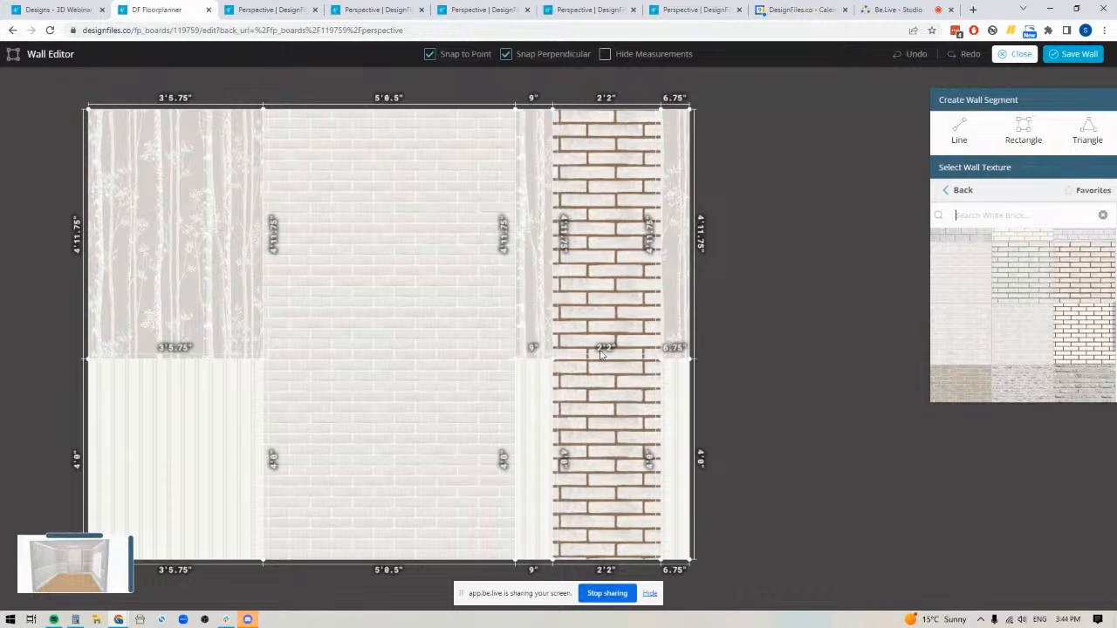
click(601, 395)
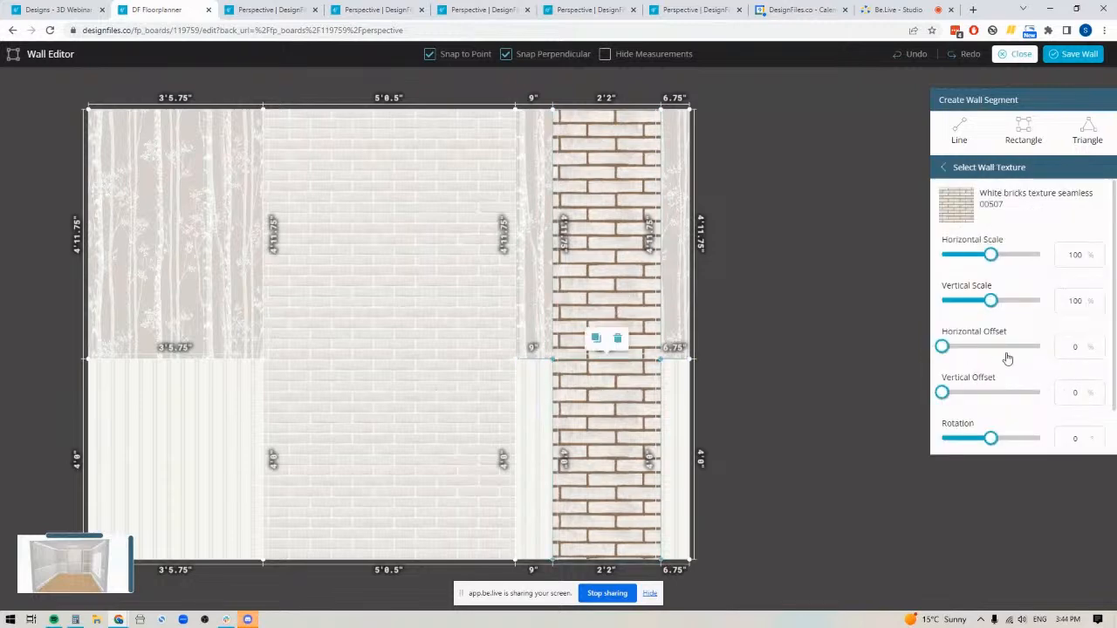
click(1097, 346)
click(1097, 345)
click(1098, 345)
click(1098, 345)
click(1097, 345)
click(1097, 346)
click(1097, 345)
click(1097, 345)
click(1097, 346)
click(1097, 345)
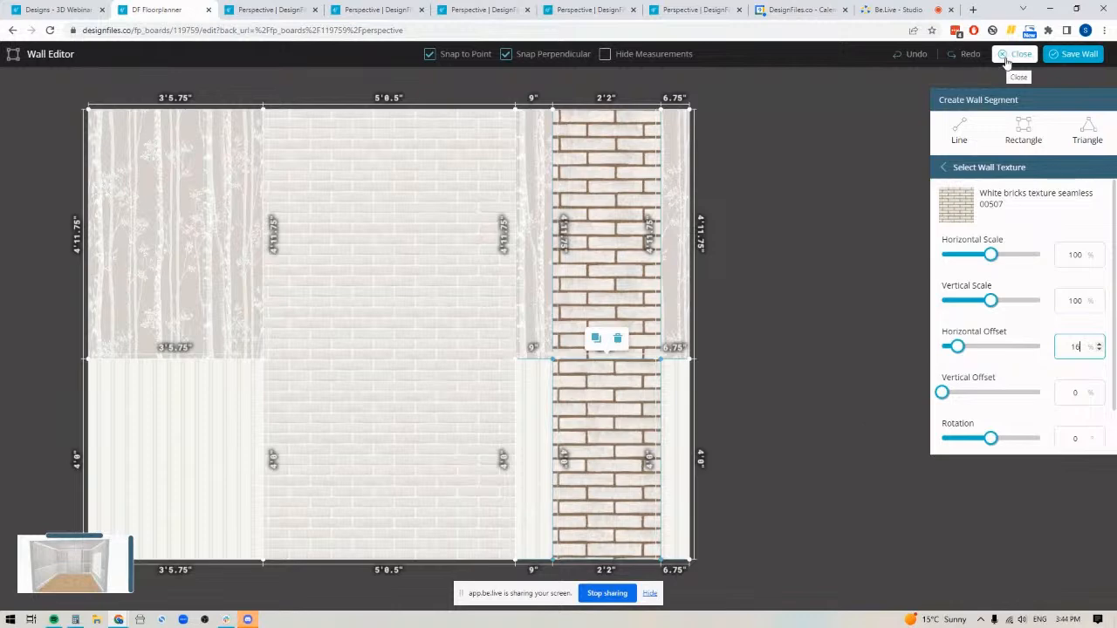
Undo the texture changes and the 2'2" strip on the feature wall
click(916, 55)
click(916, 55)
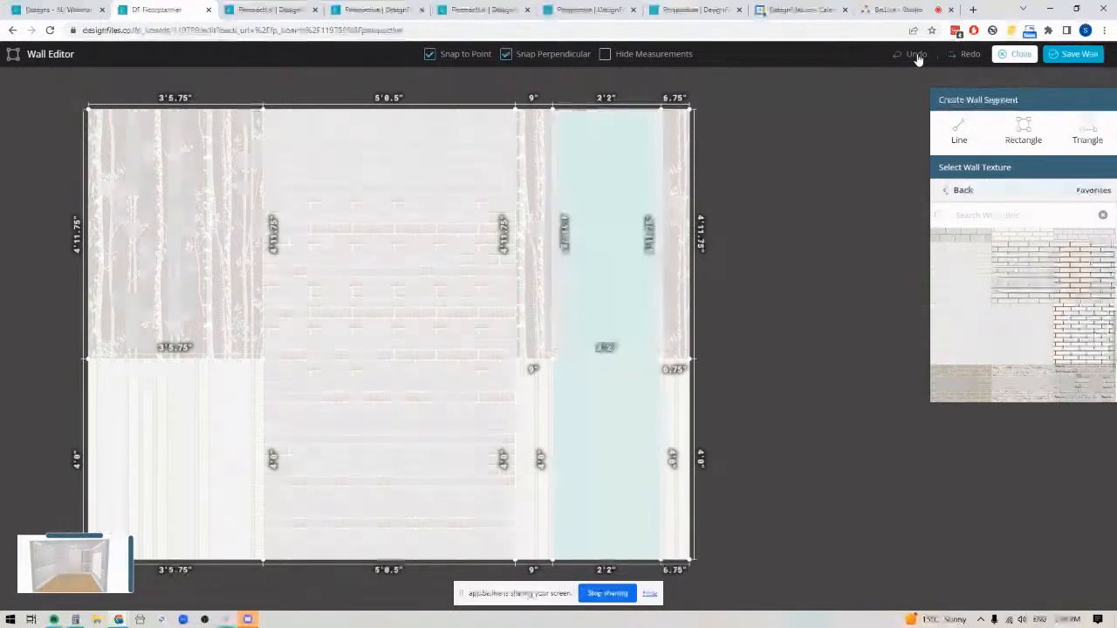
click(916, 55)
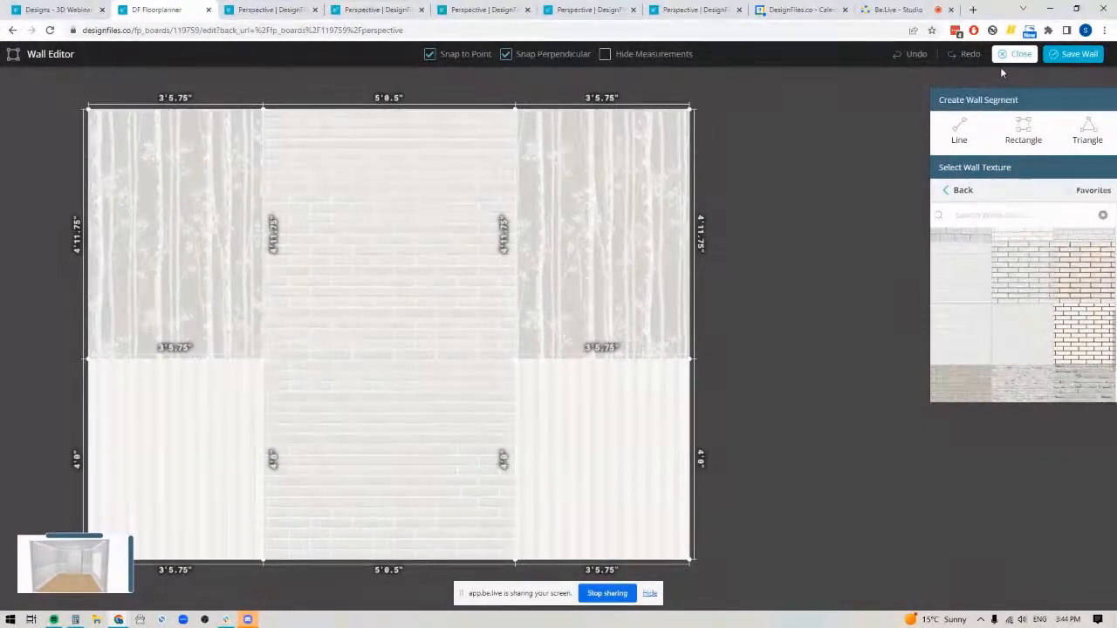
Save the feature wall and inspect the finished room from different angles in the 3D perspective view
click(1079, 54)
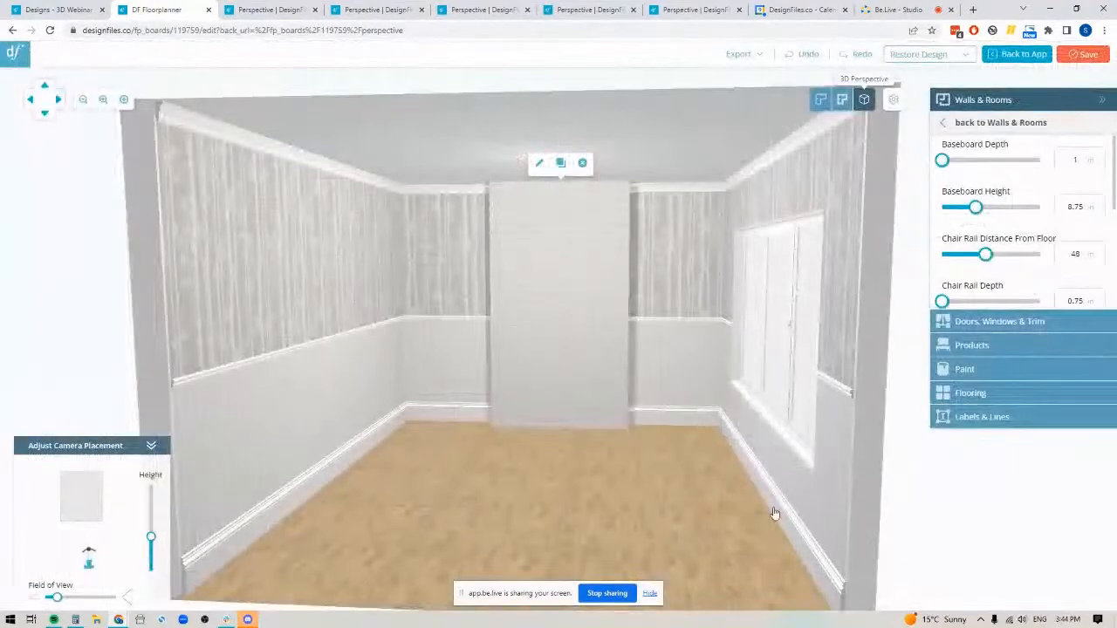
drag(683, 458, 547, 456)
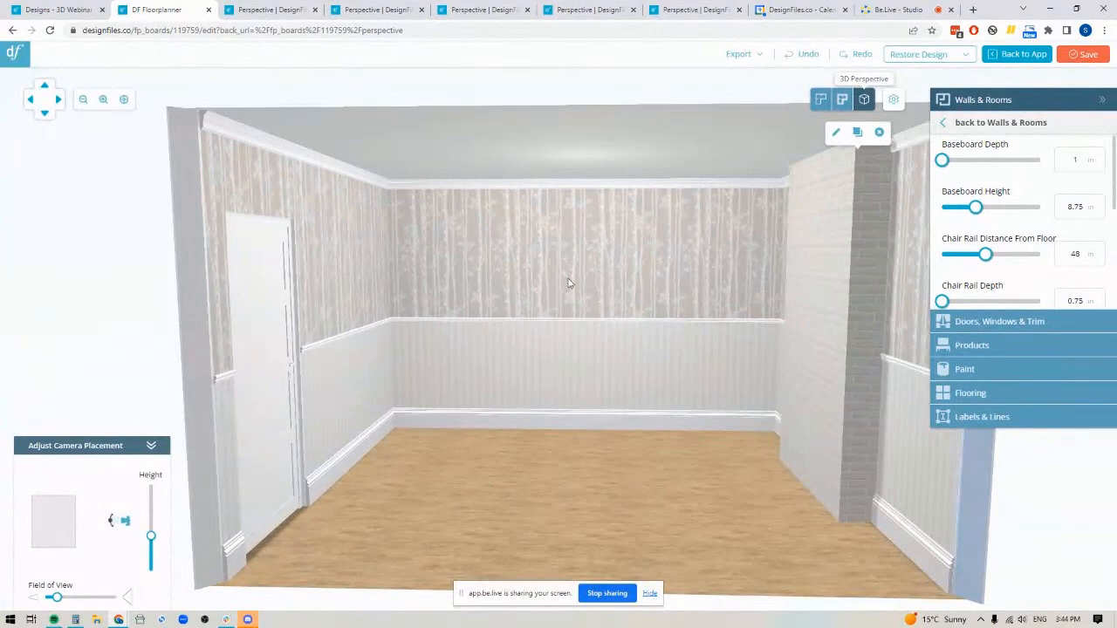
drag(484, 511, 616, 495)
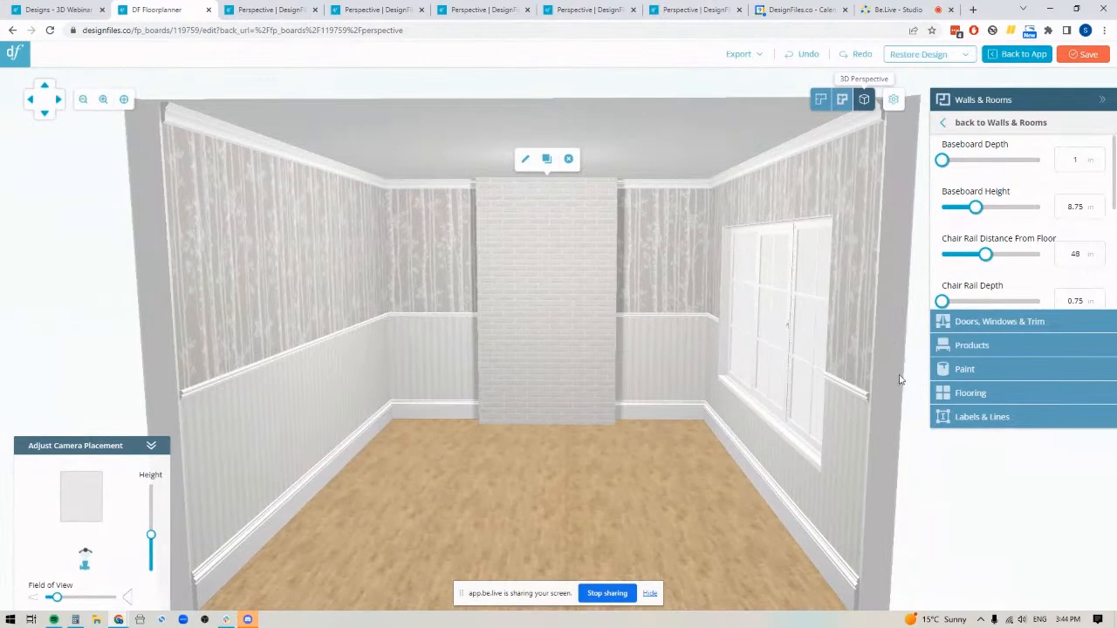
Search the products for "fireplace" and place the Krish Wall Mounted Electric Fireplace on the central brick segment
click(976, 347)
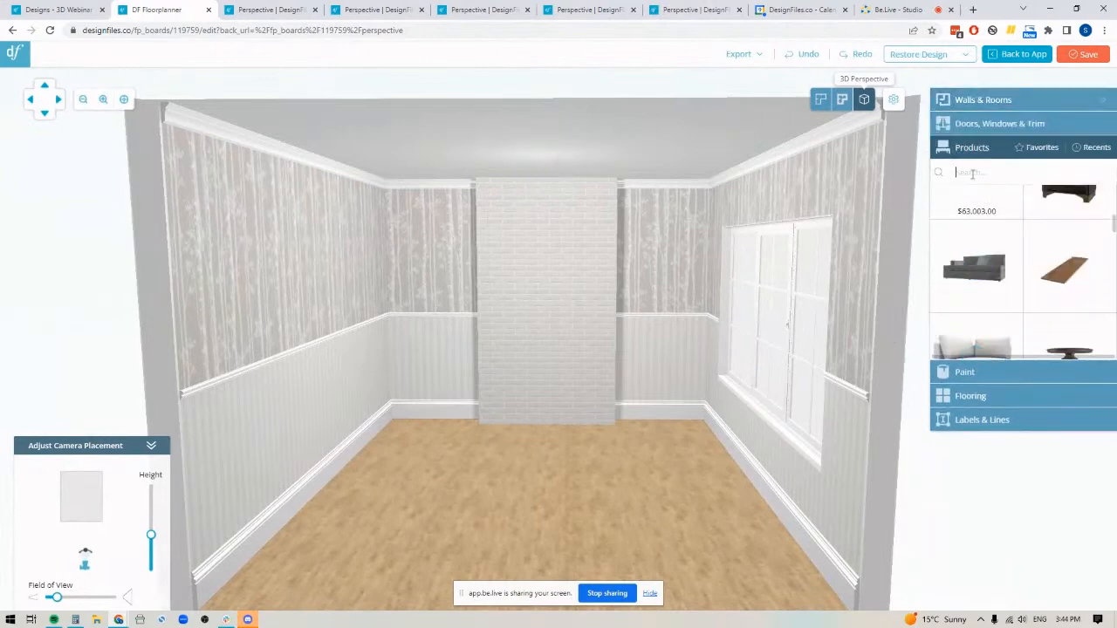
text(fireplace)
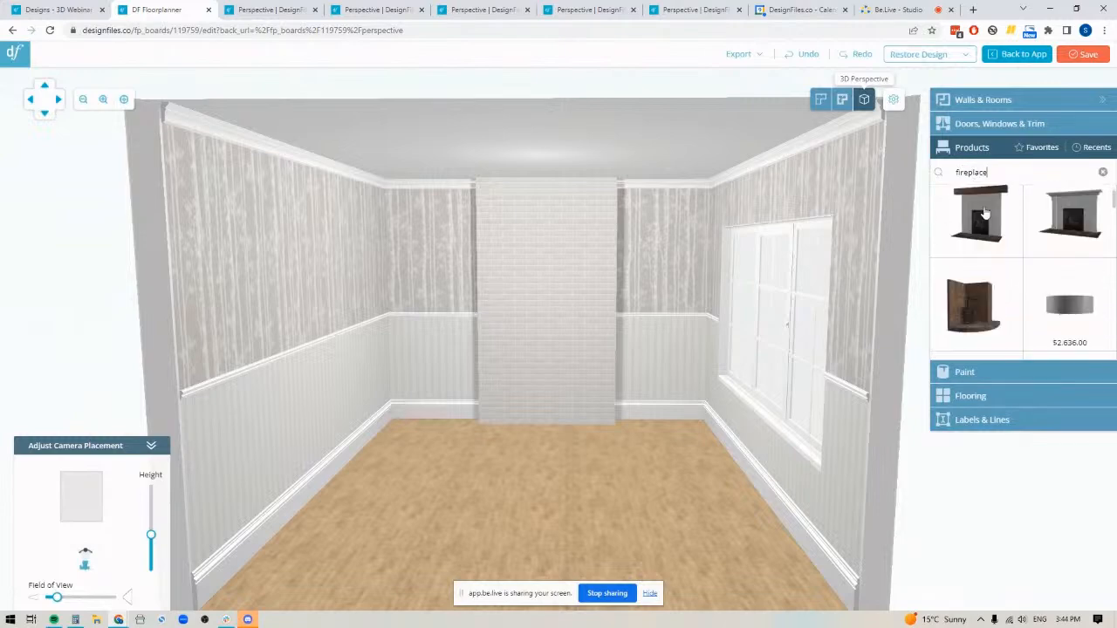
scroll(981, 237, down, 5)
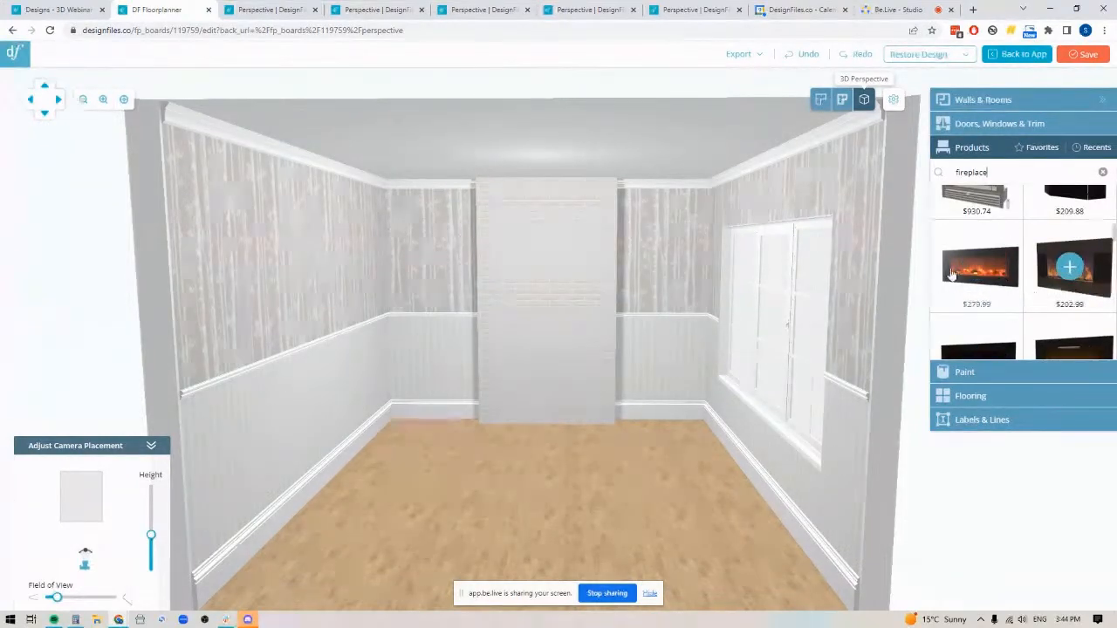
click(548, 361)
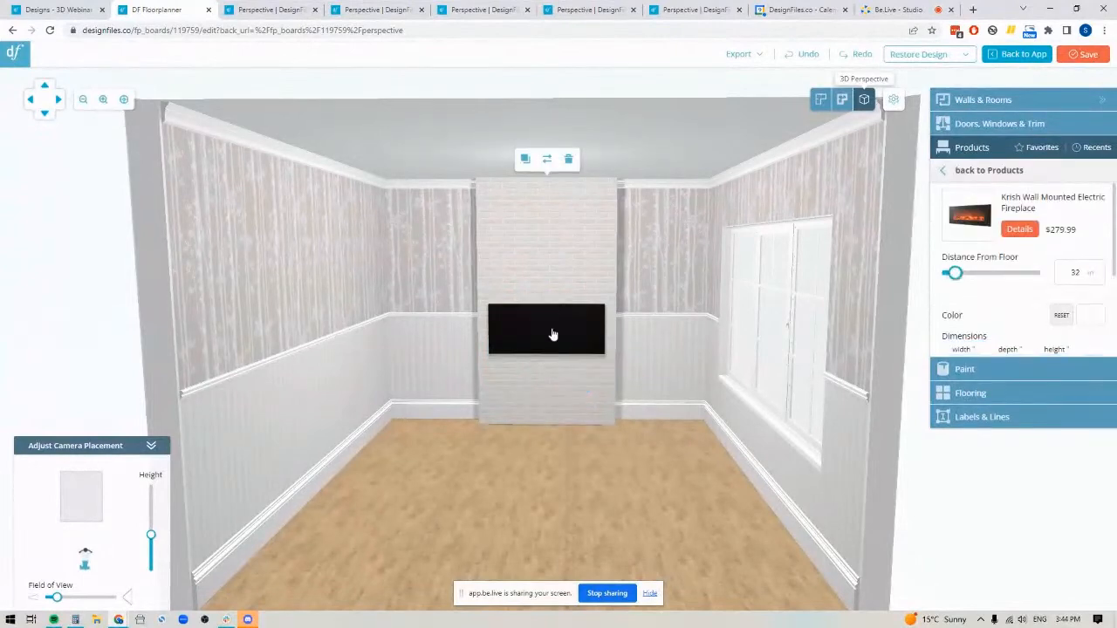
Turn the wall-mounted fireplace around so its flame side faces into the room
mouse_move(606, 456)
mouse_down()
mouse_move(628, 493)
mouse_move(609, 459)
mouse_up()
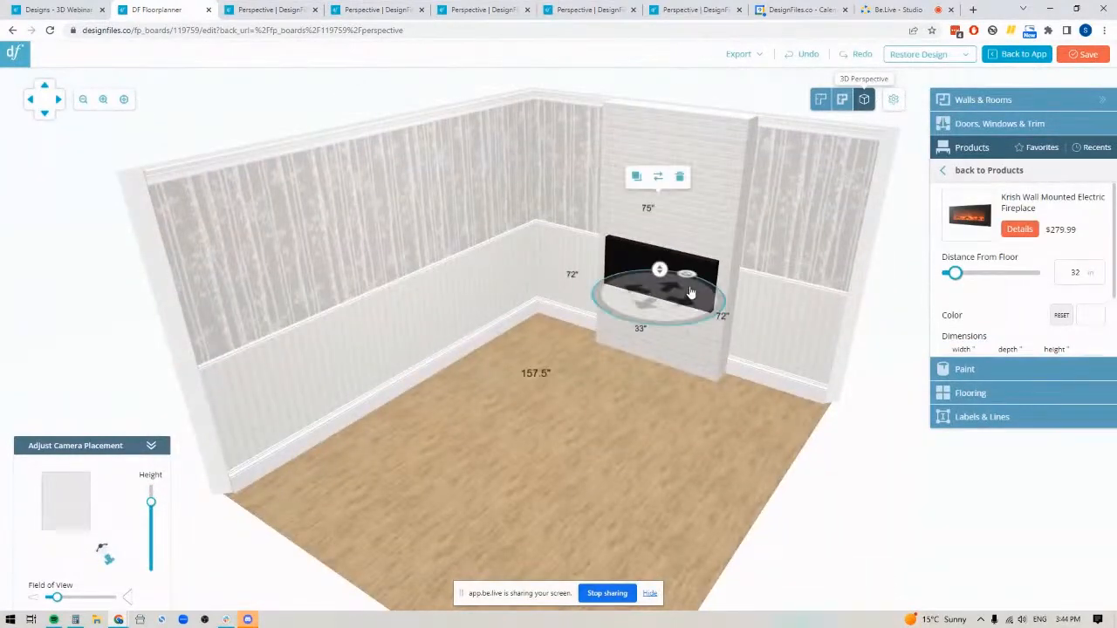
click(689, 290)
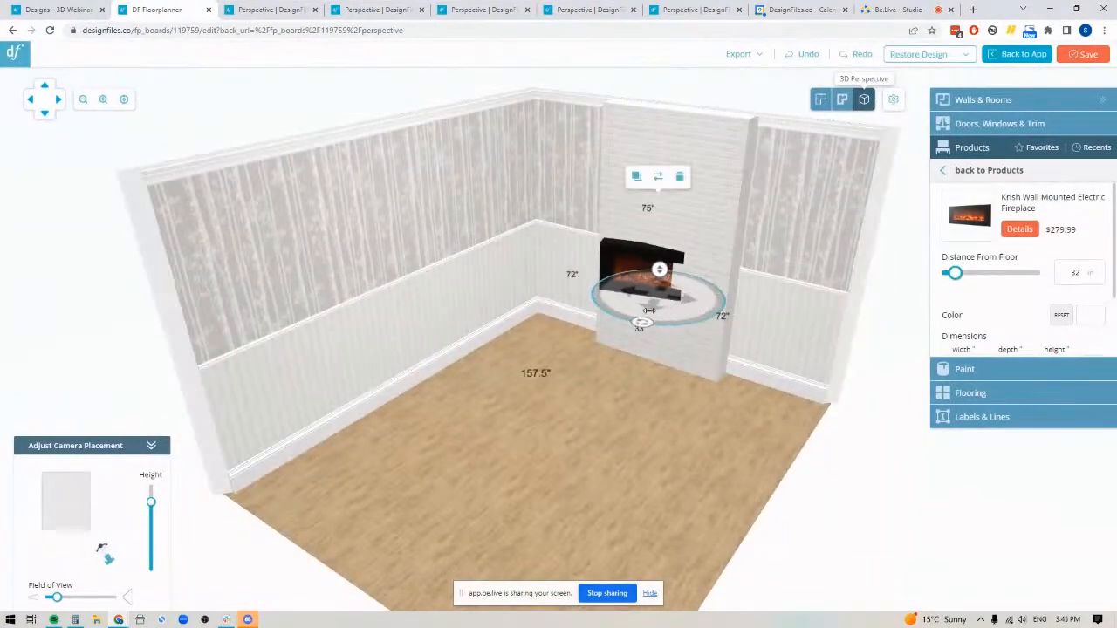
drag(598, 469, 635, 421)
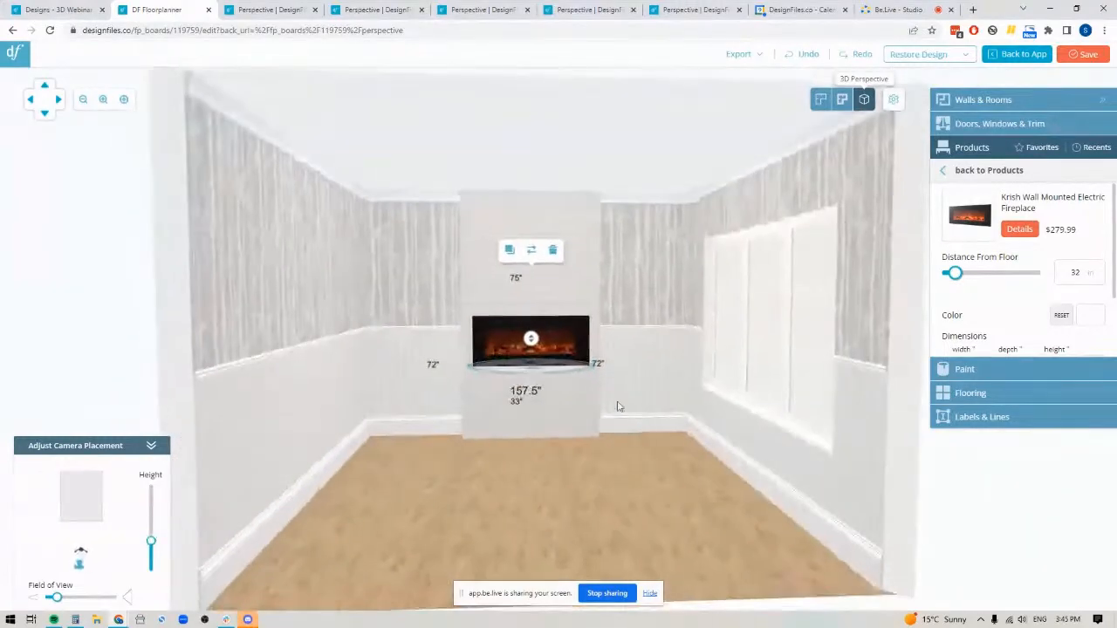
Lower the fireplace on the brick to about 20" above the floor and resize it to 40" wide and 2" deep
drag(530, 340, 531, 370)
scroll(1020, 279, down, 2)
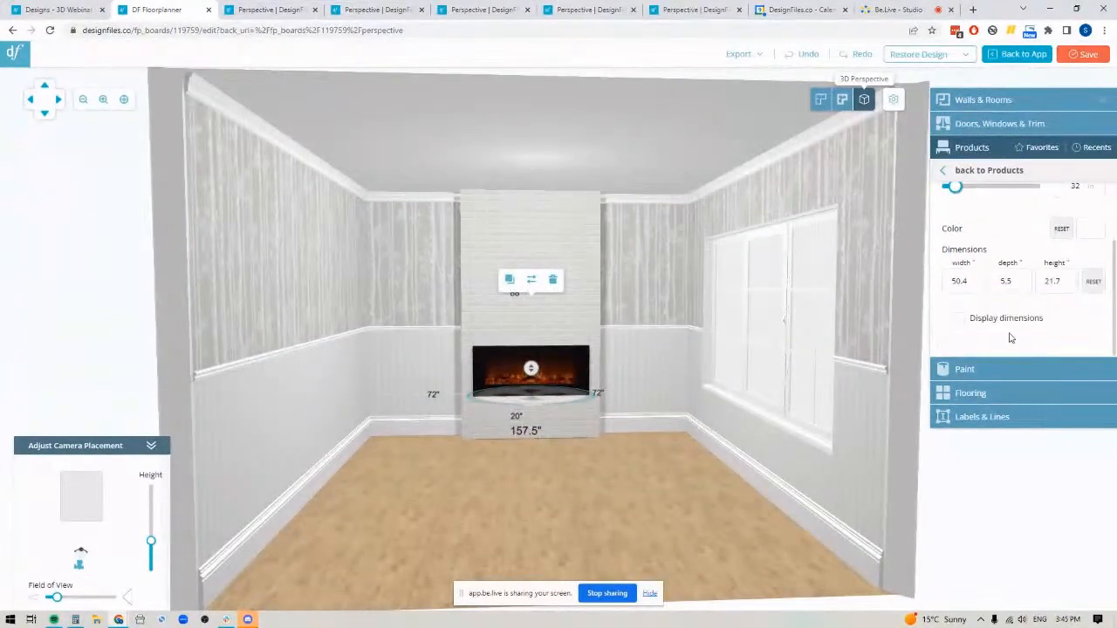
double_click(958, 280)
text(40)
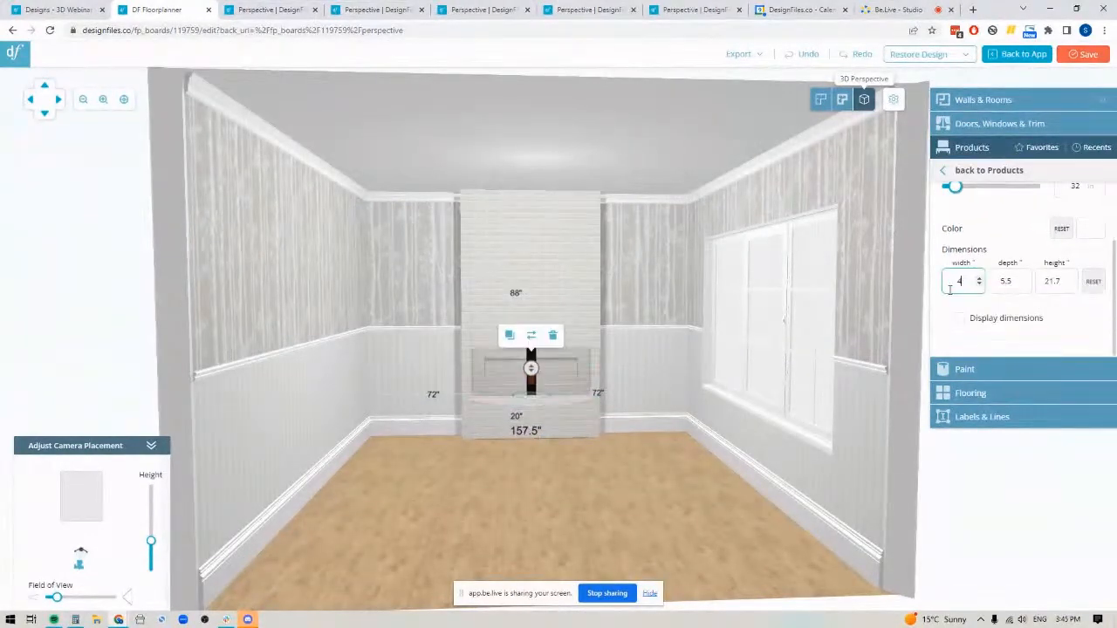
double_click(1012, 280)
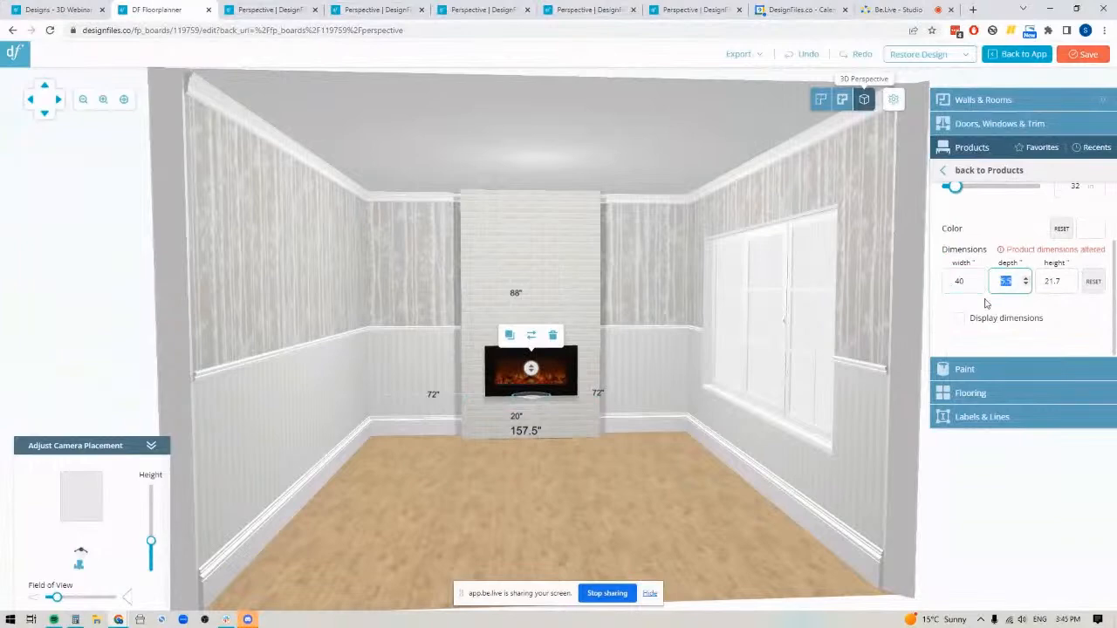
text(2)
click(529, 538)
drag(716, 491, 583, 539)
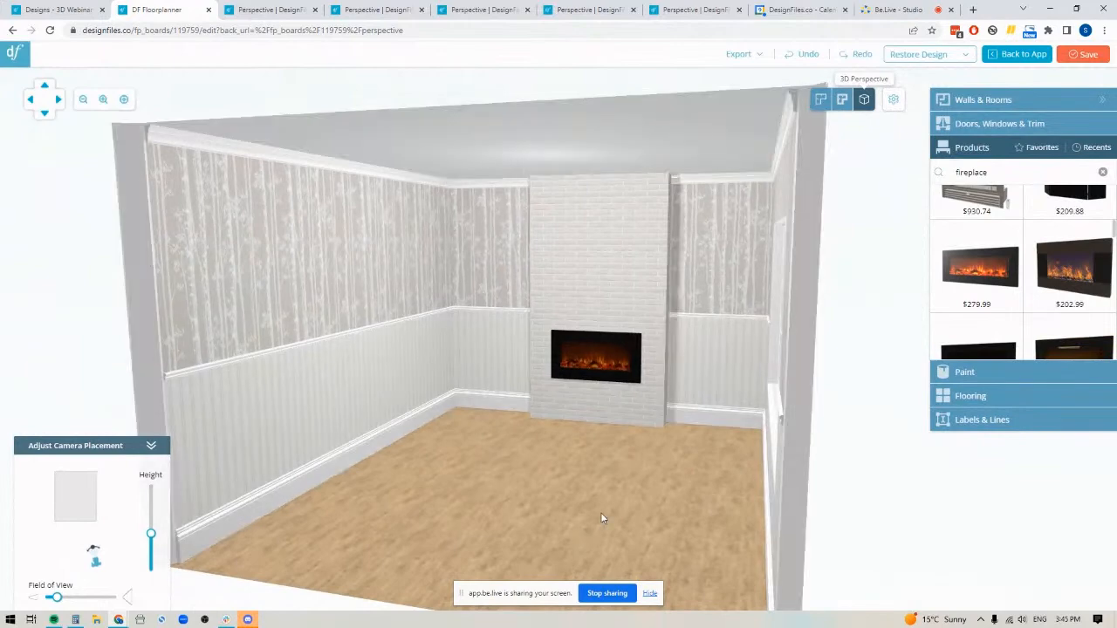
drag(627, 478, 648, 472)
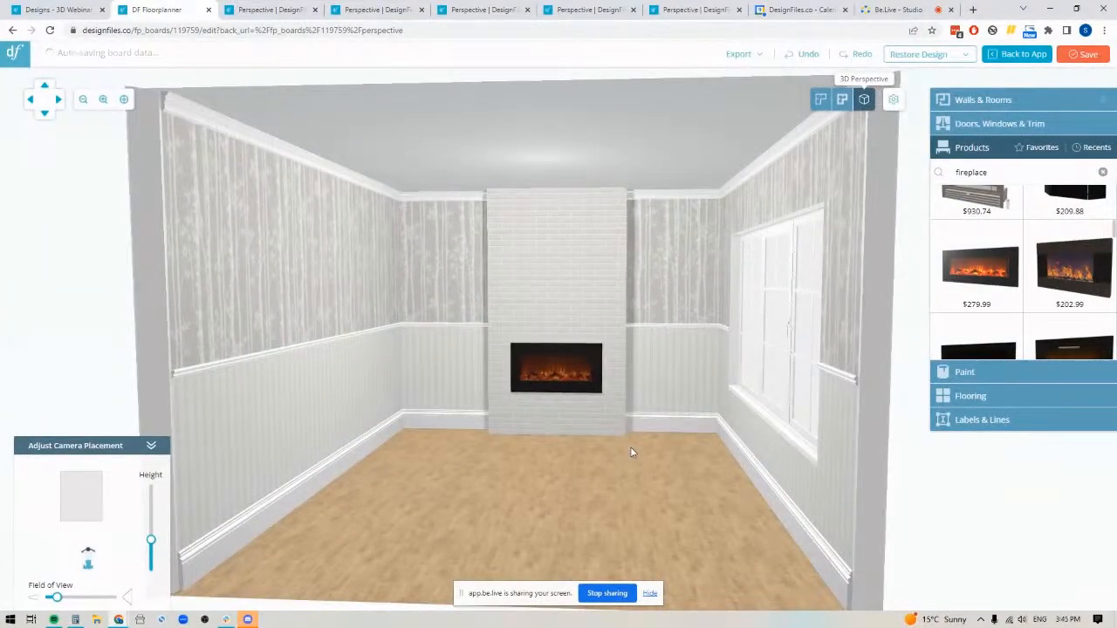
Switch to the bathroom perspective design and open it for editing in the 3D perspective view, facing the vanity wall
click(271, 10)
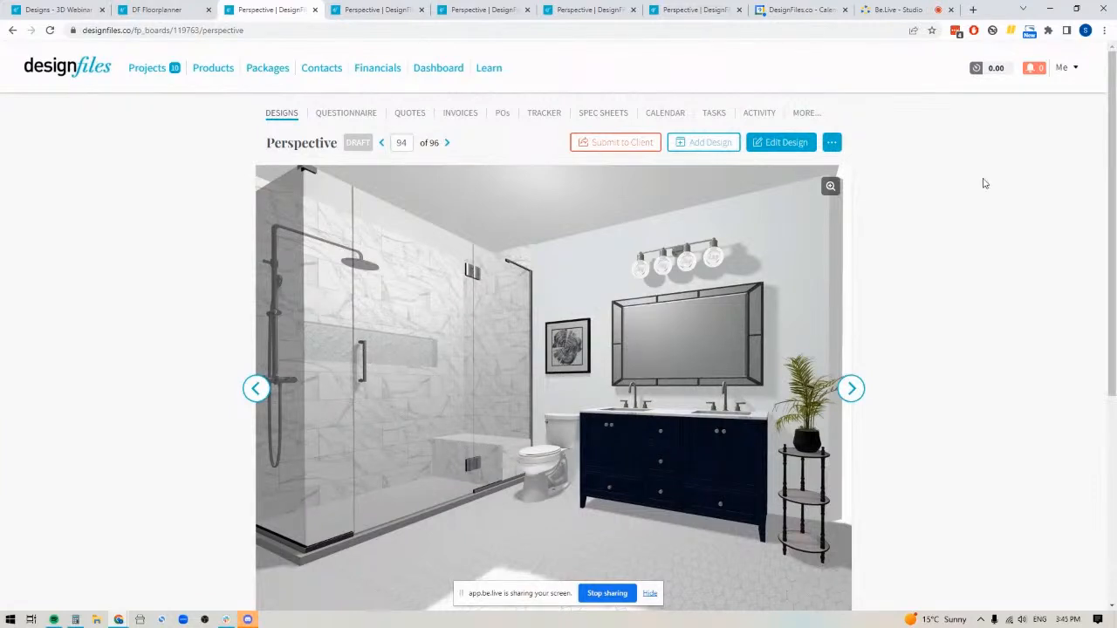
click(786, 147)
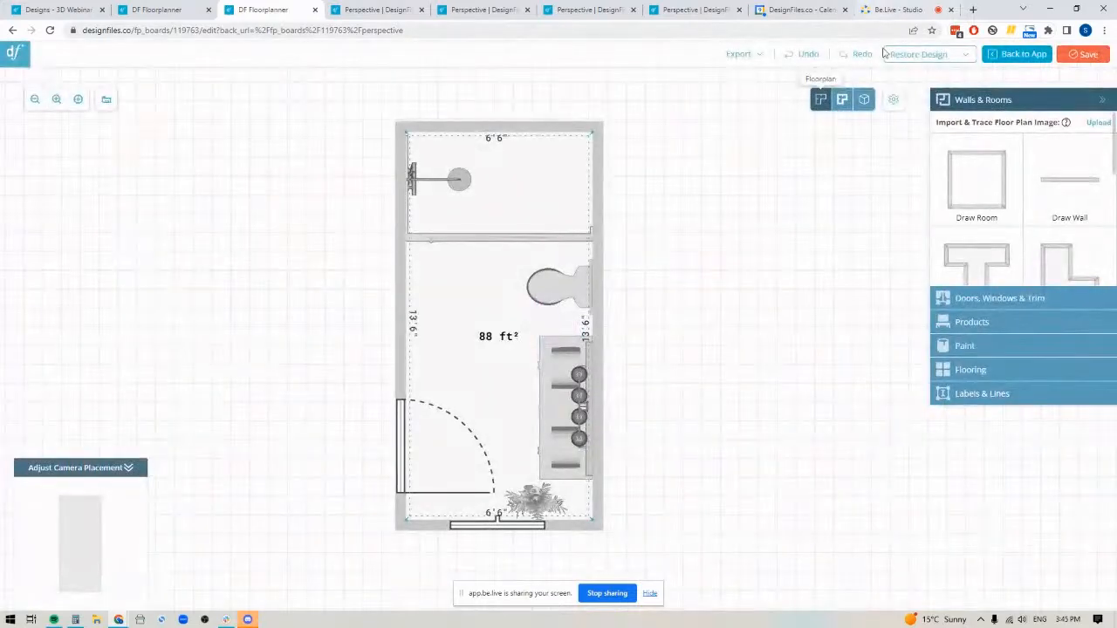
click(864, 99)
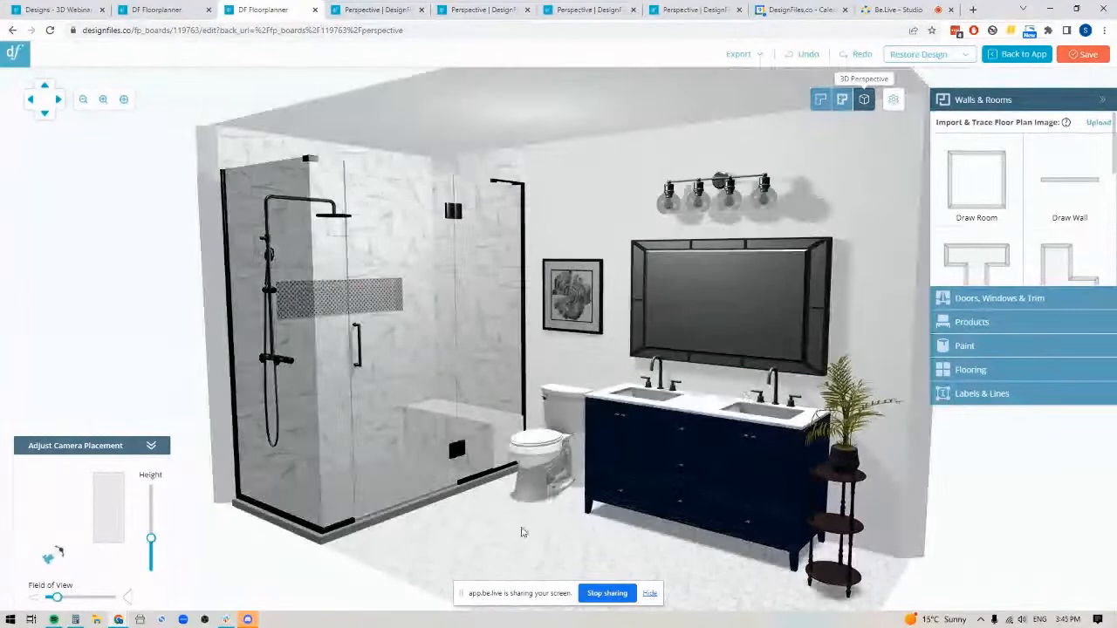
mouse_move(524, 532)
mouse_down()
mouse_move(534, 544)
mouse_move(584, 529)
mouse_up()
Remove the existing finish from the wall behind the toilet and vanity
click(542, 175)
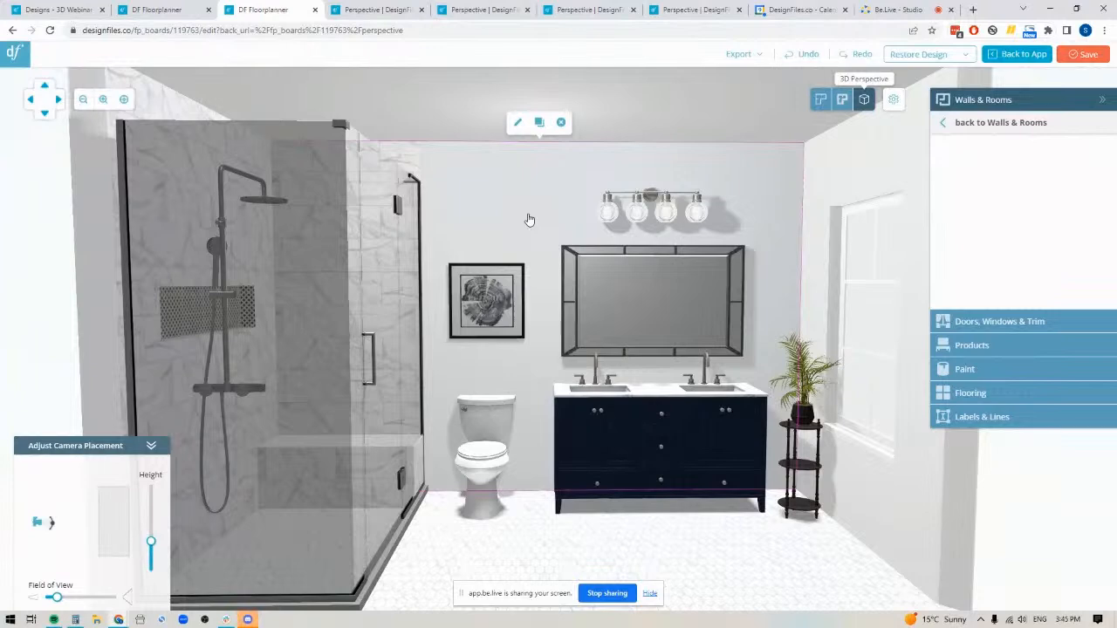
click(561, 123)
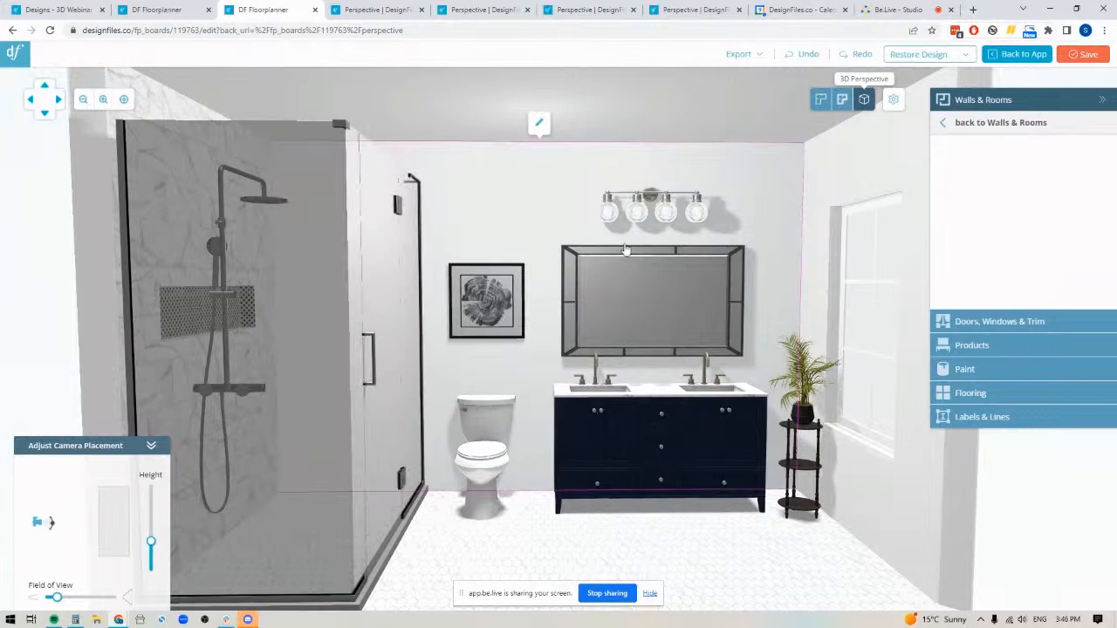
drag(660, 541, 555, 231)
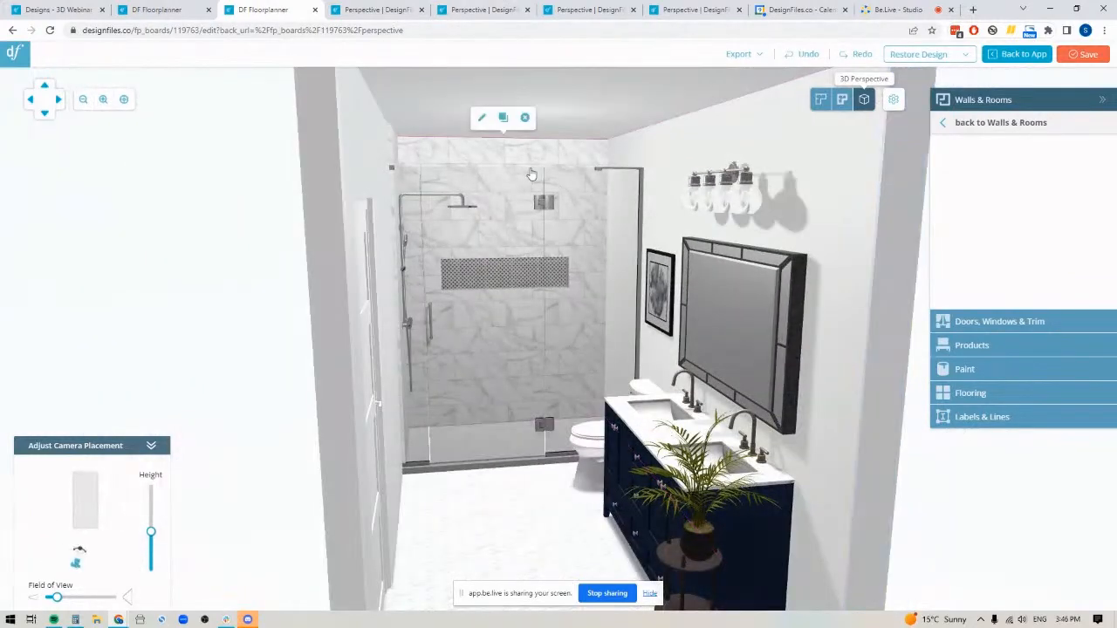
mouse_move(457, 579)
mouse_down()
mouse_move(474, 553)
mouse_move(585, 553)
mouse_up()
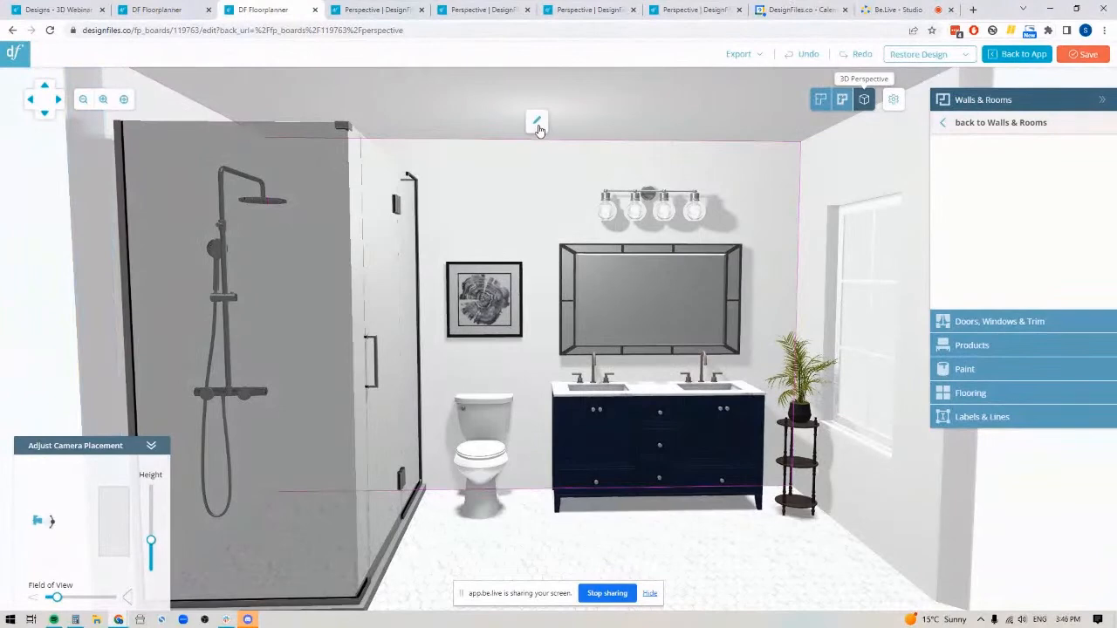
Open the vanity wall in the Wall Editor and draw a full-height rectangular segment 3'9" wide at the shower end
click(537, 123)
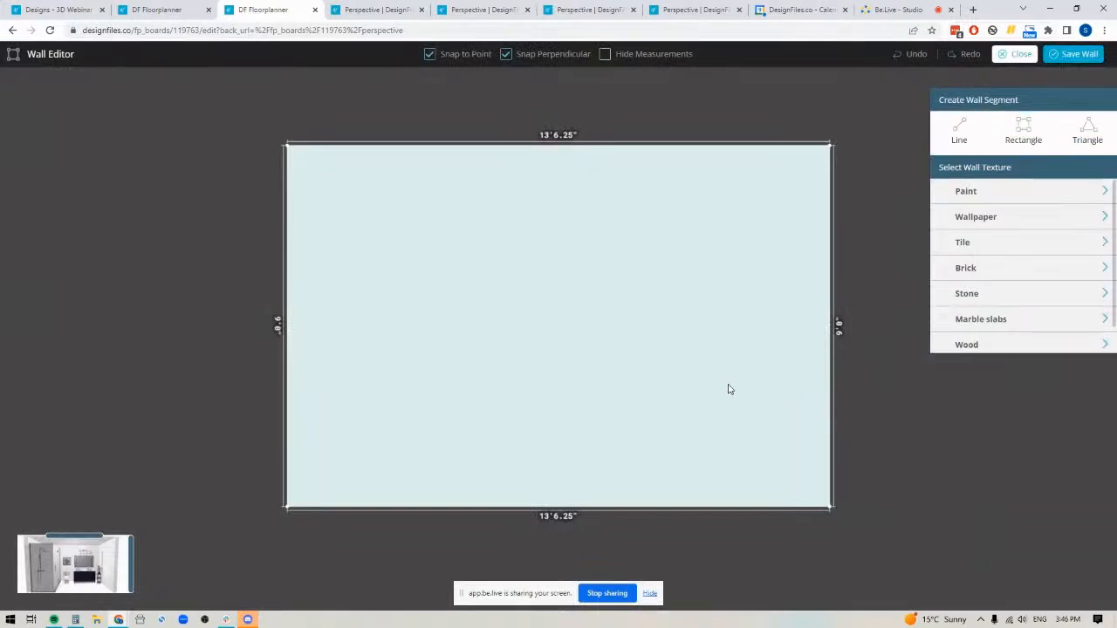
click(1027, 128)
drag(287, 145, 438, 505)
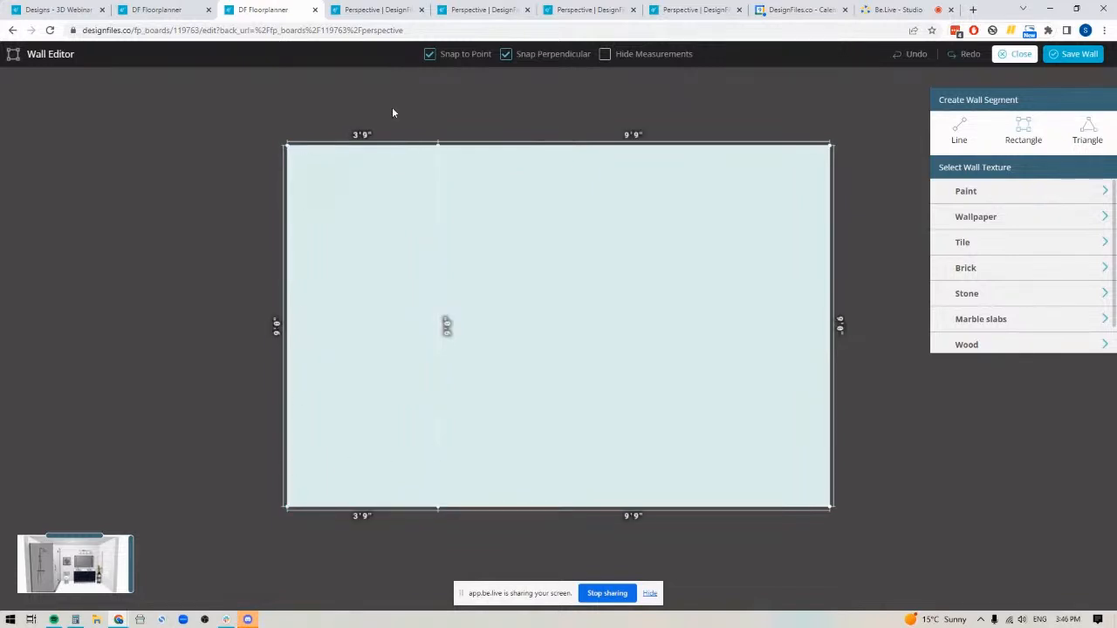
Search the Benjamin Moore paints for "whirlpool" and apply Whirlpool 1436 to the 9'9" wall segment
click(979, 194)
click(977, 216)
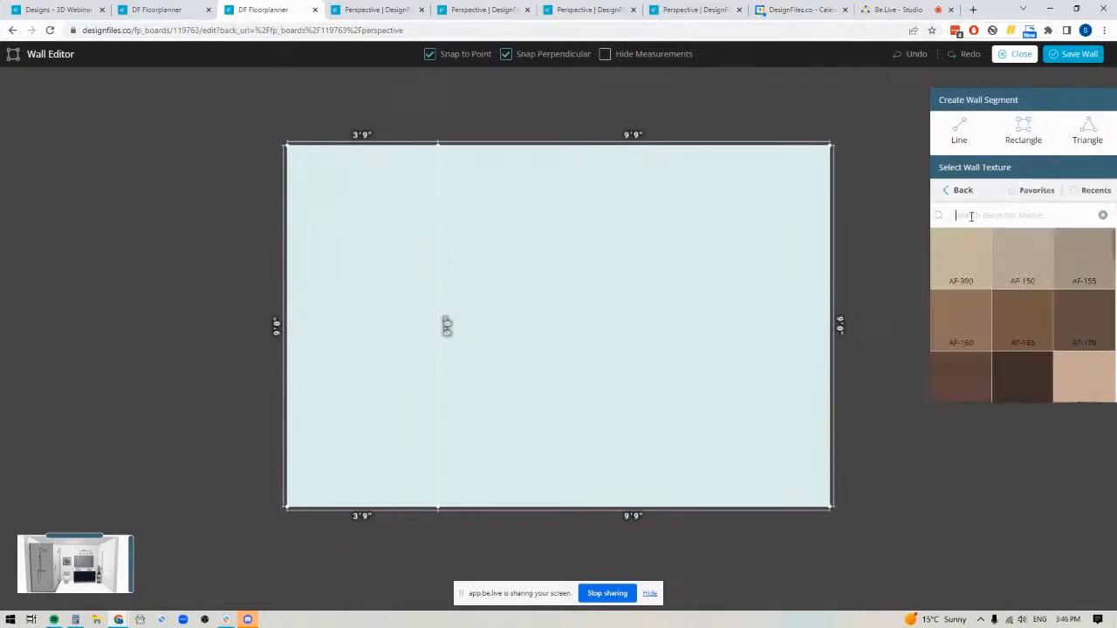
text(wh)
text(it)
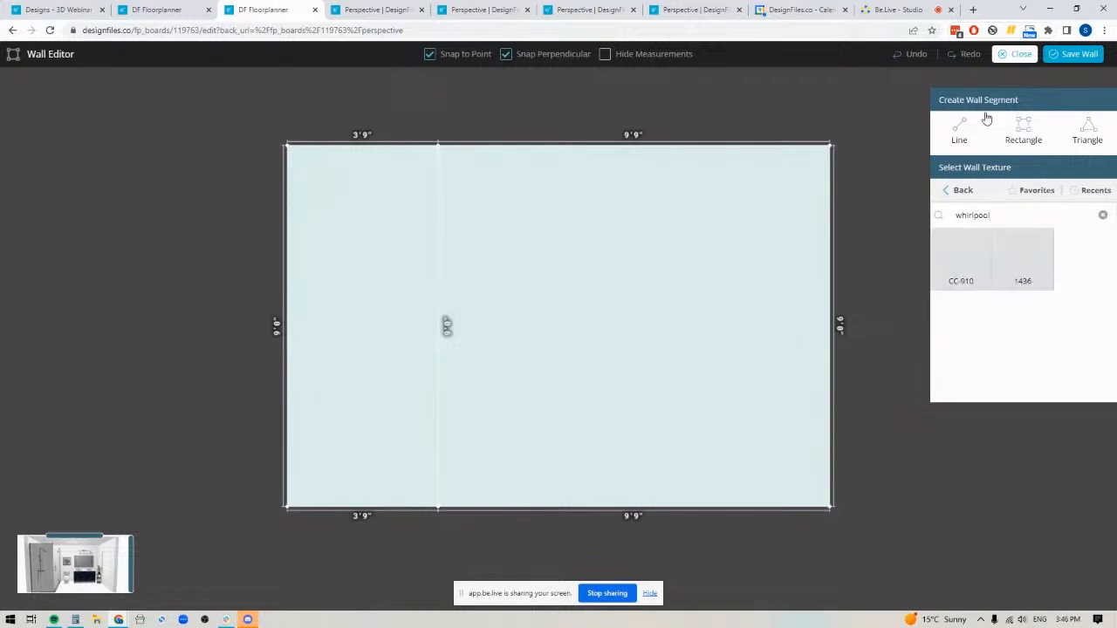
click(1021, 262)
click(614, 335)
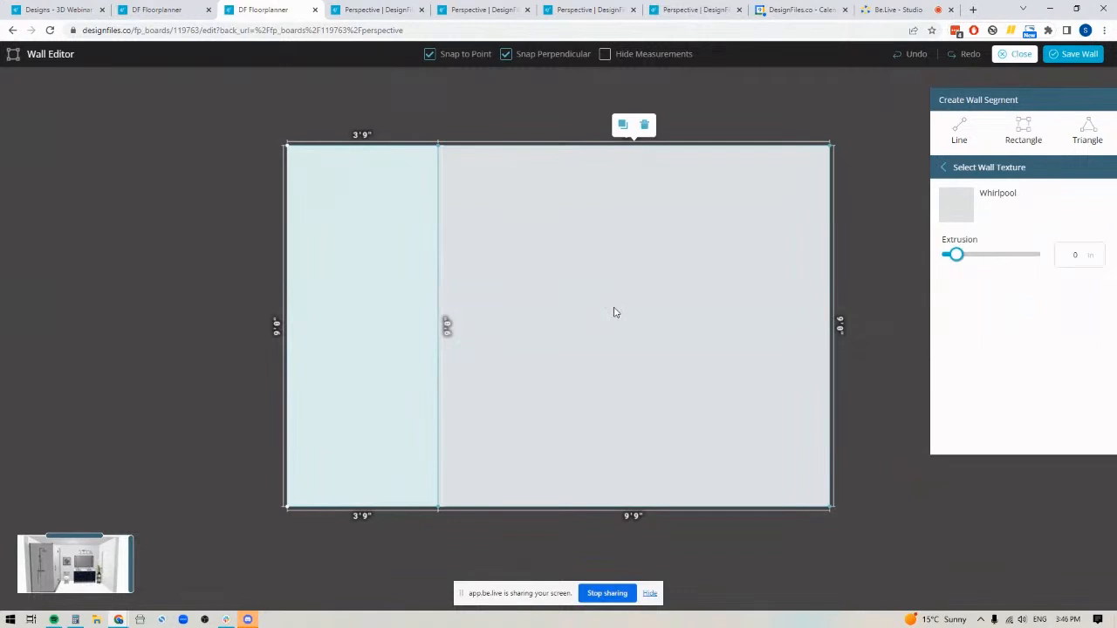
Apply the marble tile texture "Calacatta marble tiles PBR texture seamless 22259" to the 3'9" shower segment
click(978, 175)
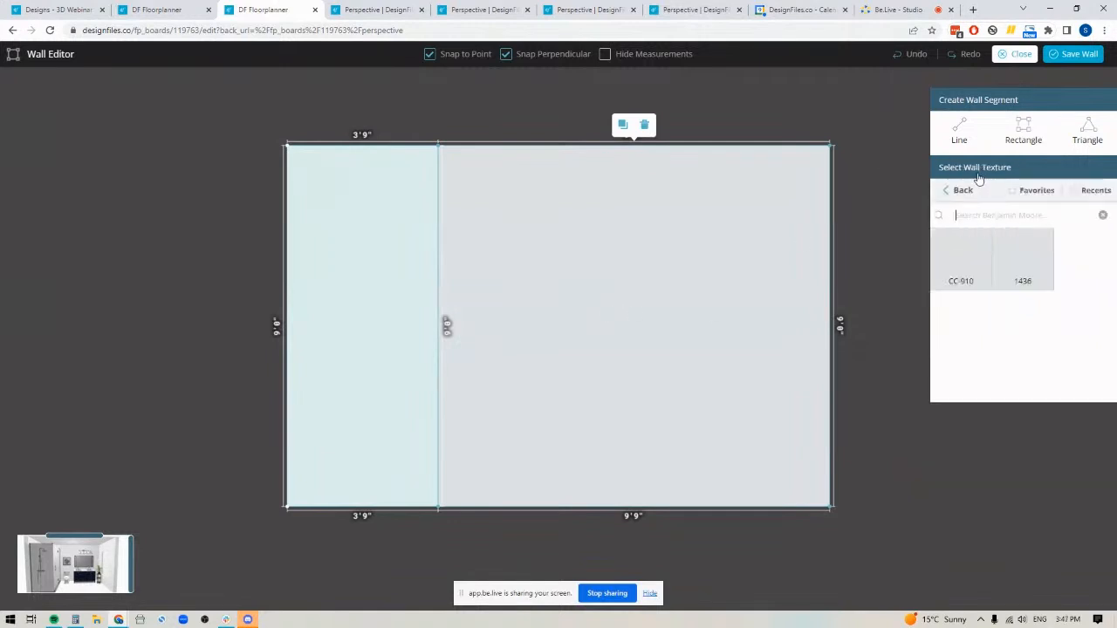
click(963, 191)
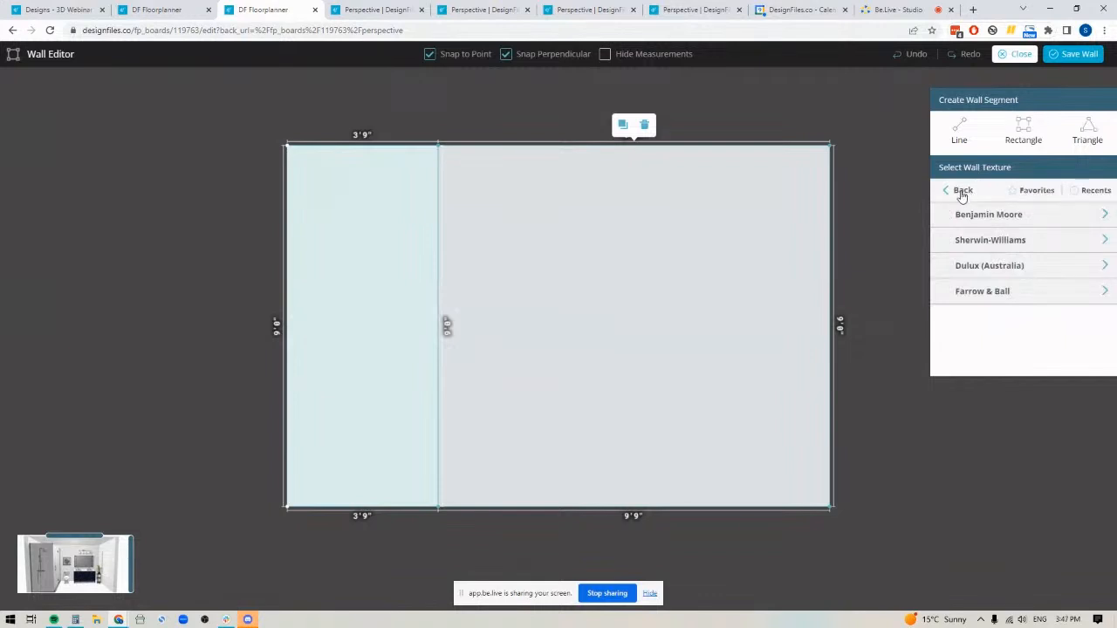
click(962, 194)
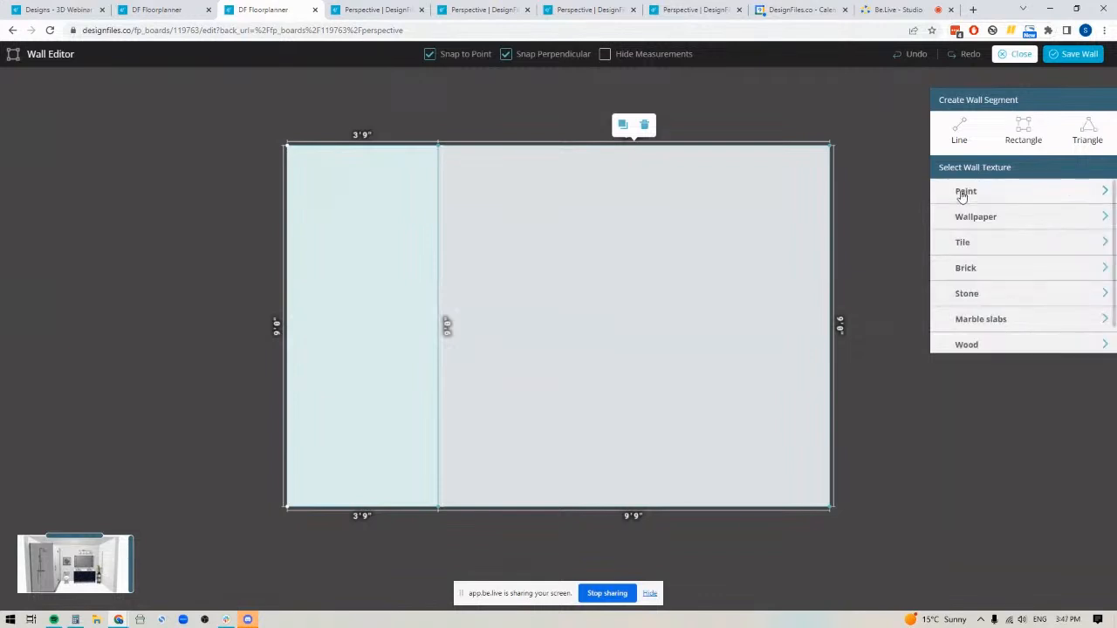
click(960, 244)
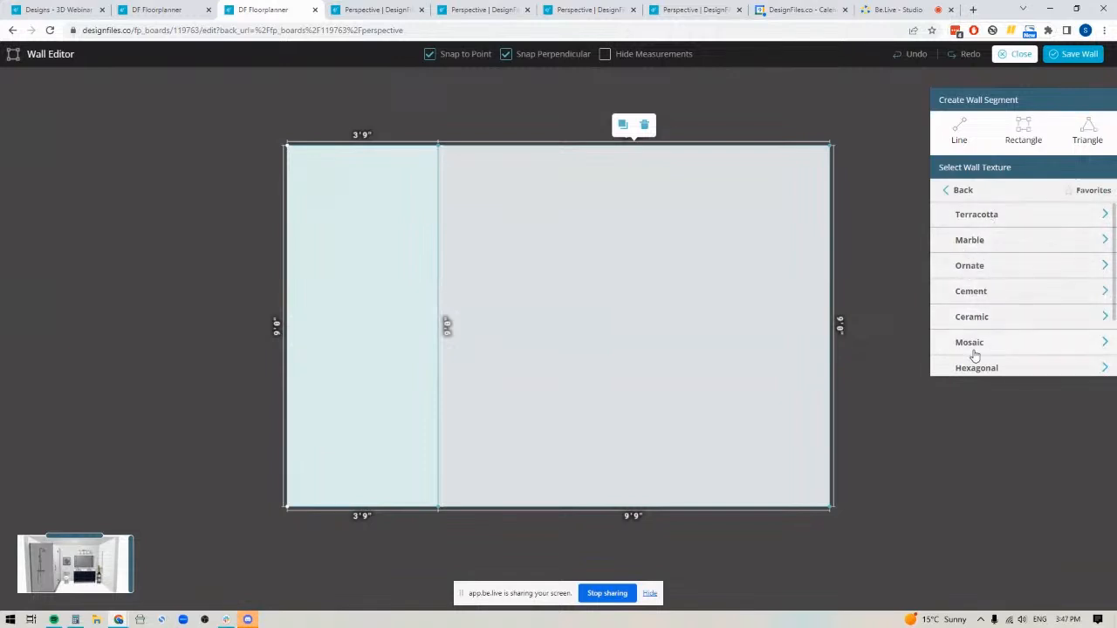
click(970, 240)
mouse_move(1008, 322)
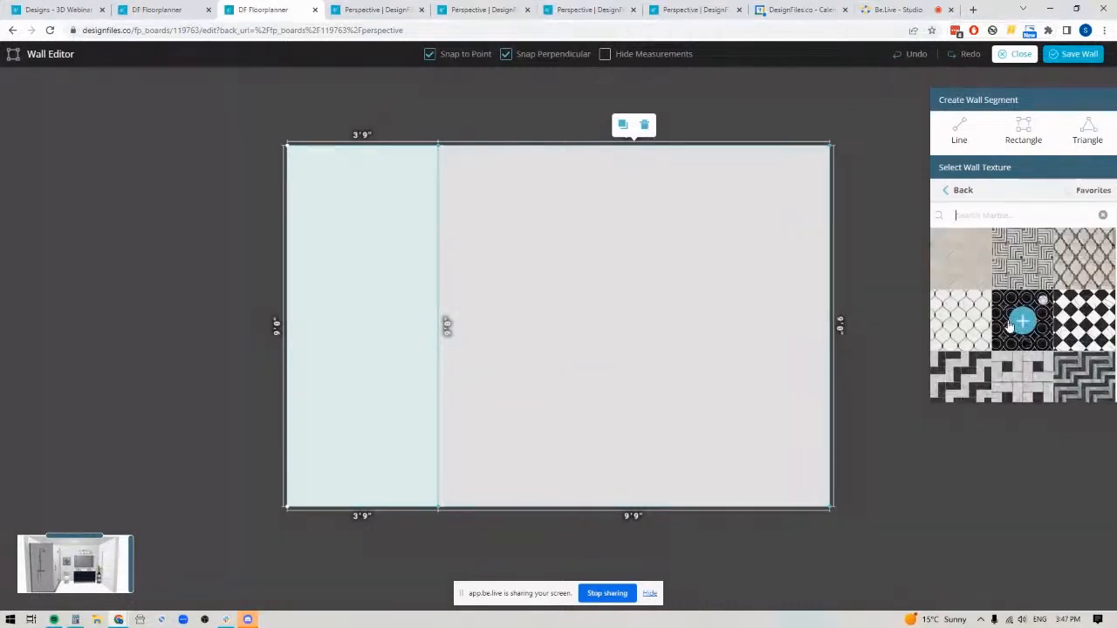
scroll(1009, 325, down, 5)
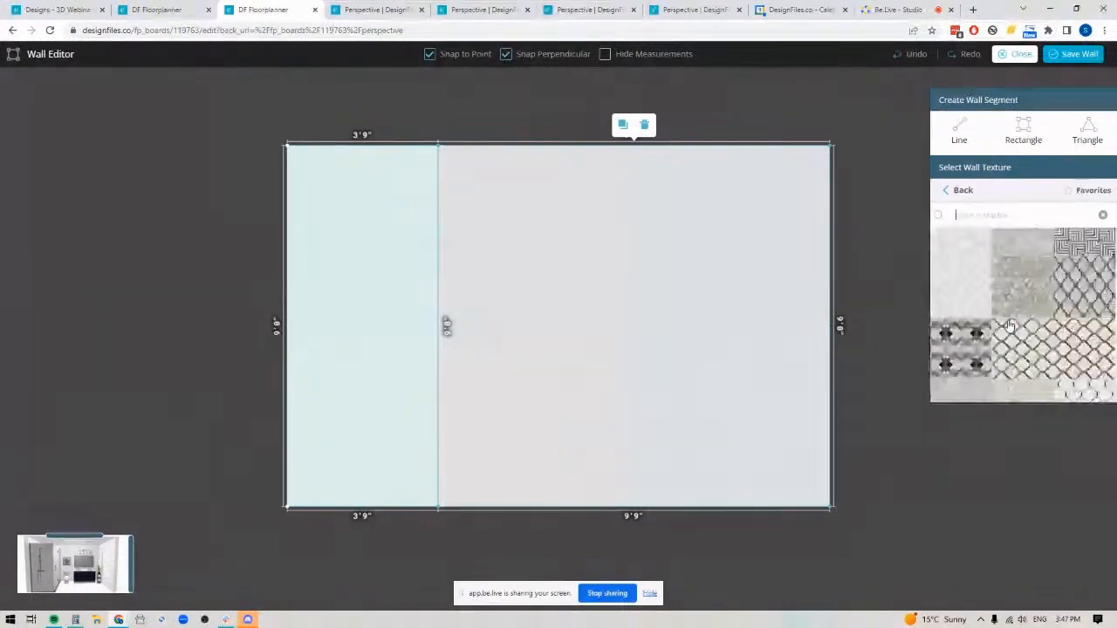
scroll(1009, 324, down, 5)
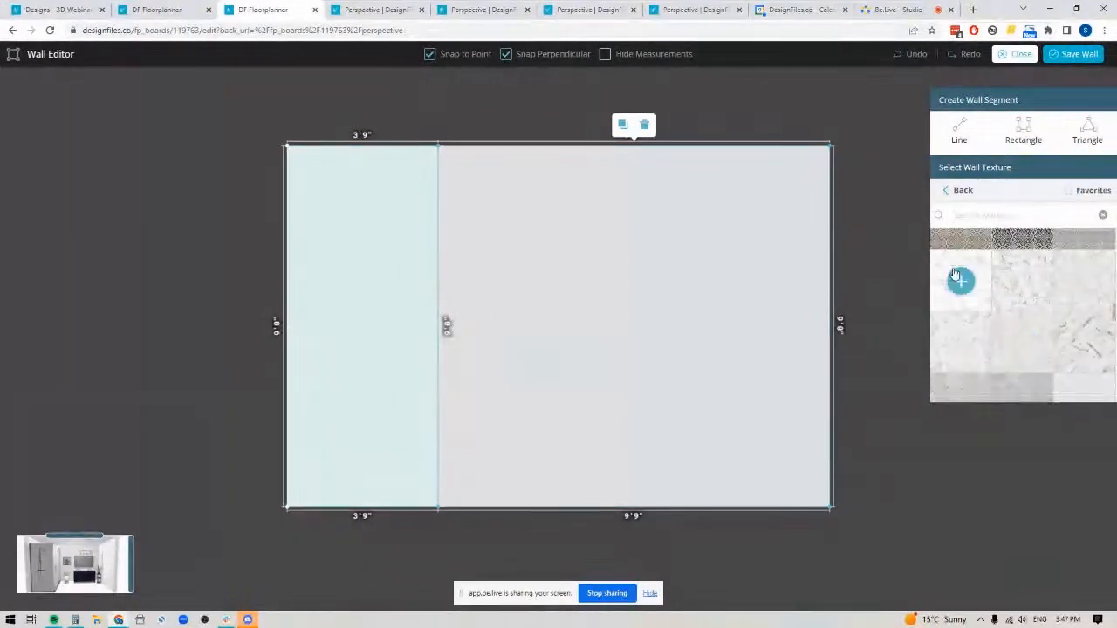
click(963, 288)
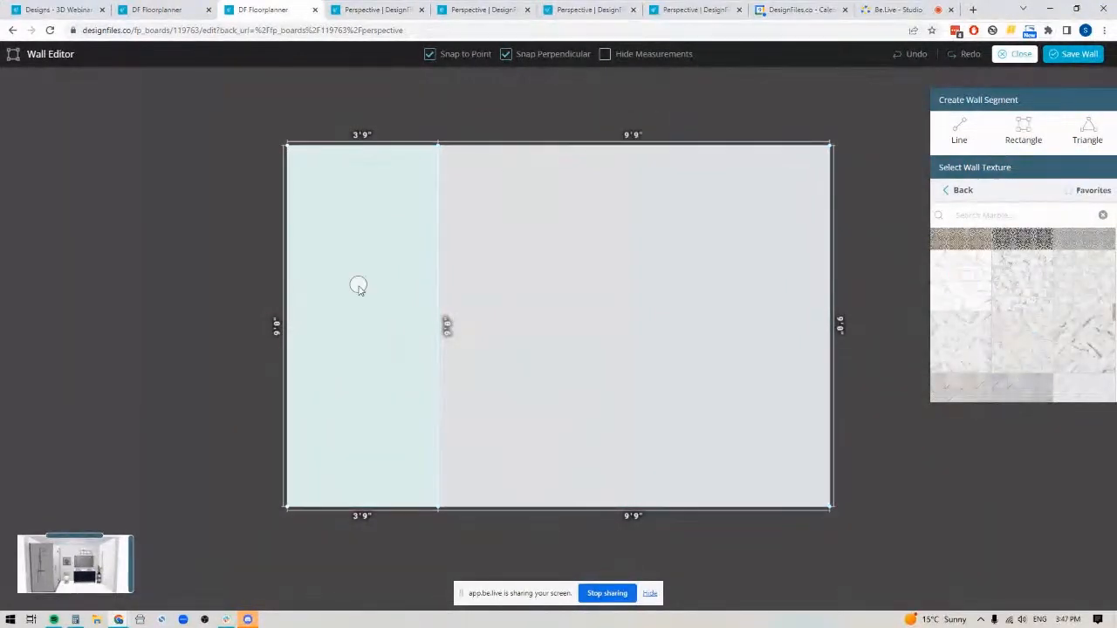
click(360, 290)
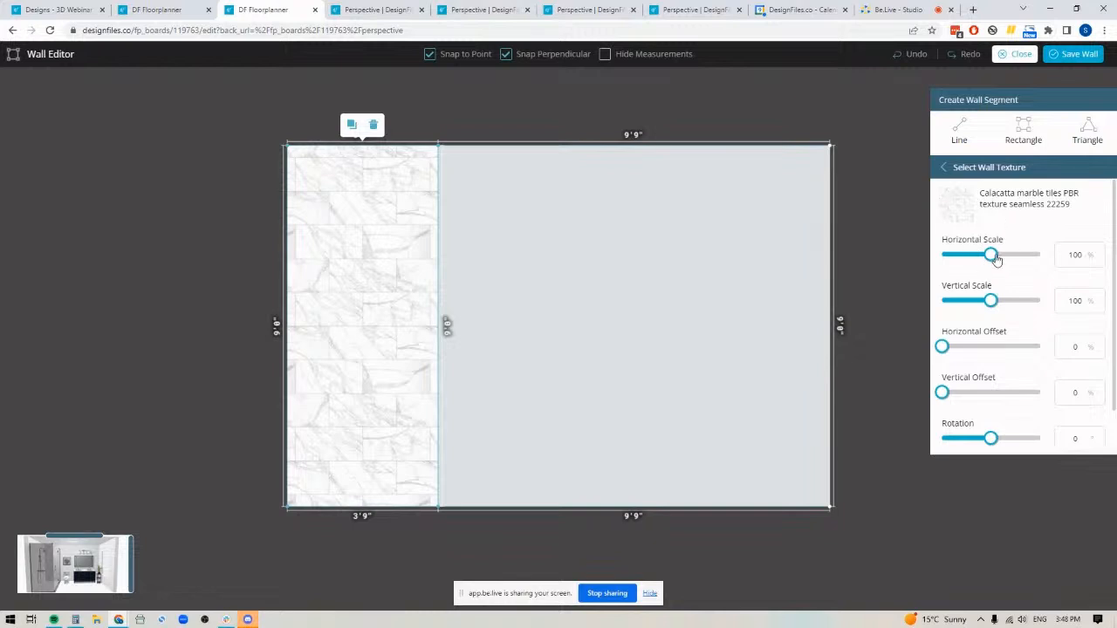
Try the marble tile at 200% horizontal and vertical scale, and restore both scales to 100%
drag(995, 258, 1039, 255)
drag(993, 300, 1046, 302)
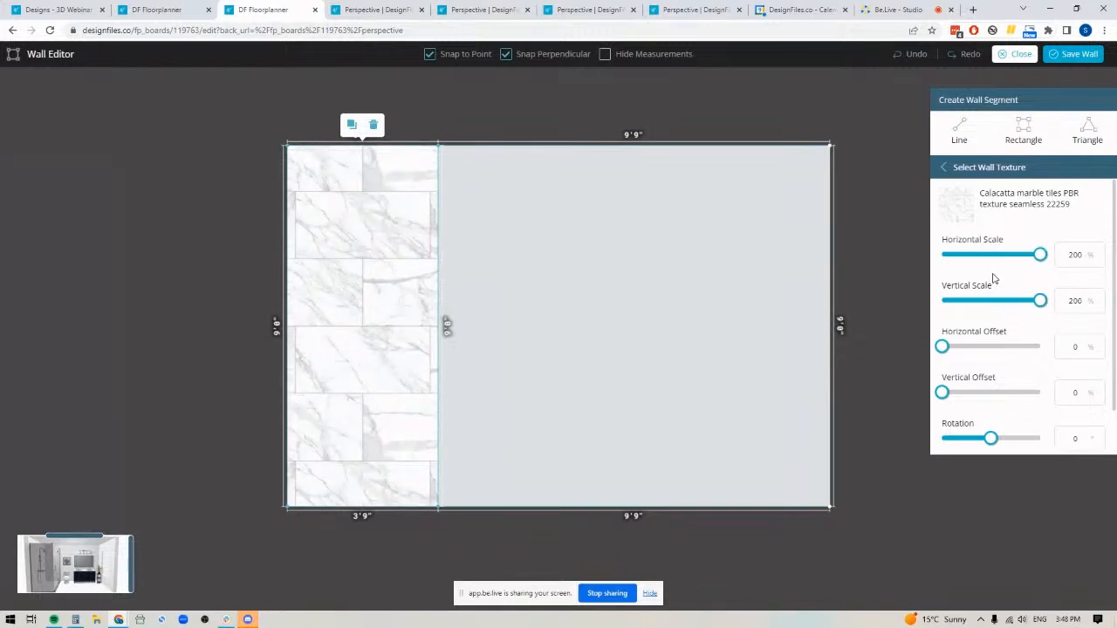
drag(1074, 255, 1055, 258)
text(1)
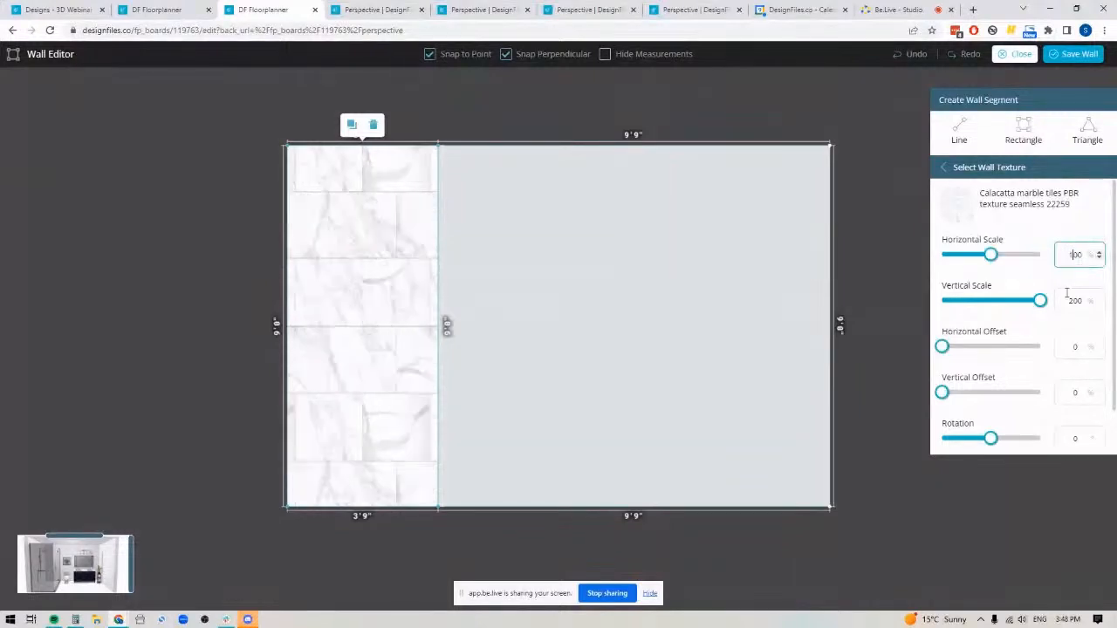
drag(1075, 300, 1063, 300)
text(1)
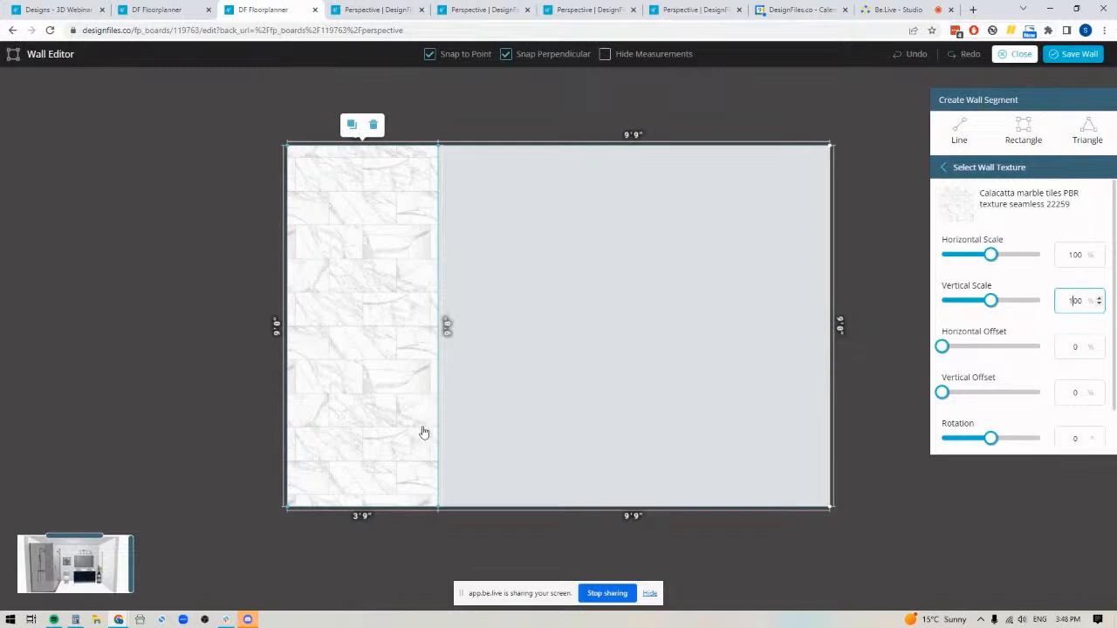
Draw a 3'9" wide rectangular segment across the bottom of the marble strip and adjust its height to 1'6"
scroll(656, 389, up, 5)
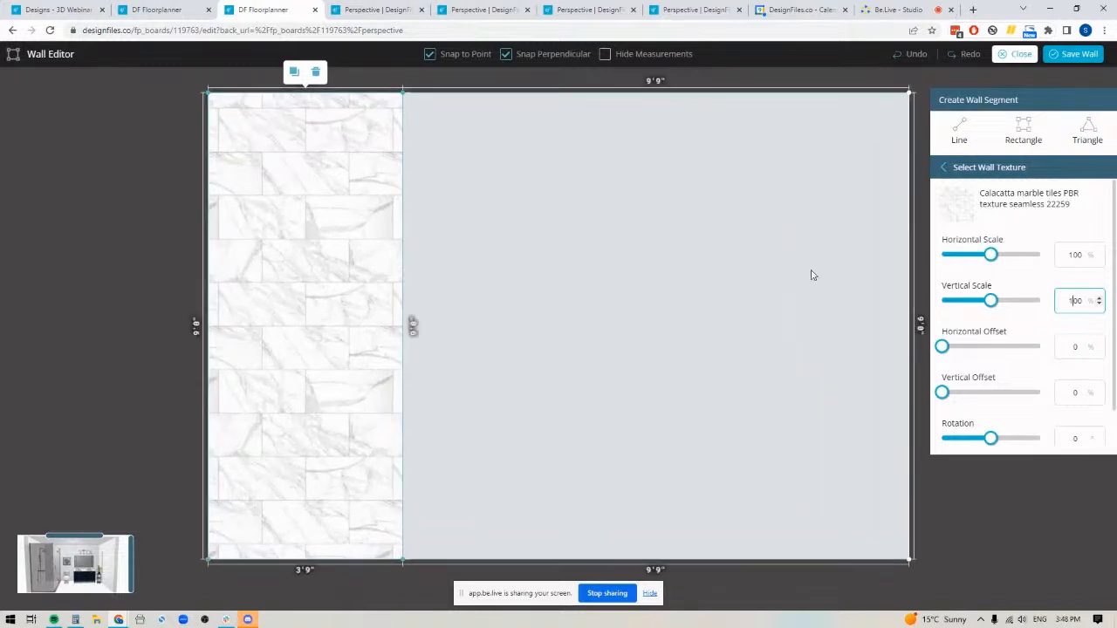
click(1024, 130)
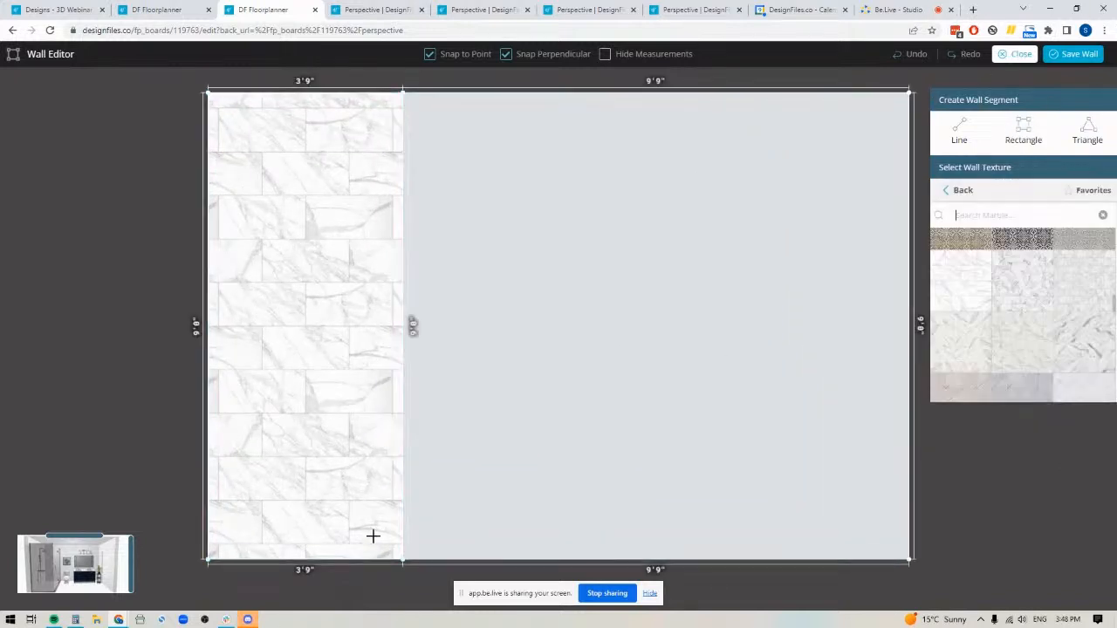
drag(402, 558, 208, 483)
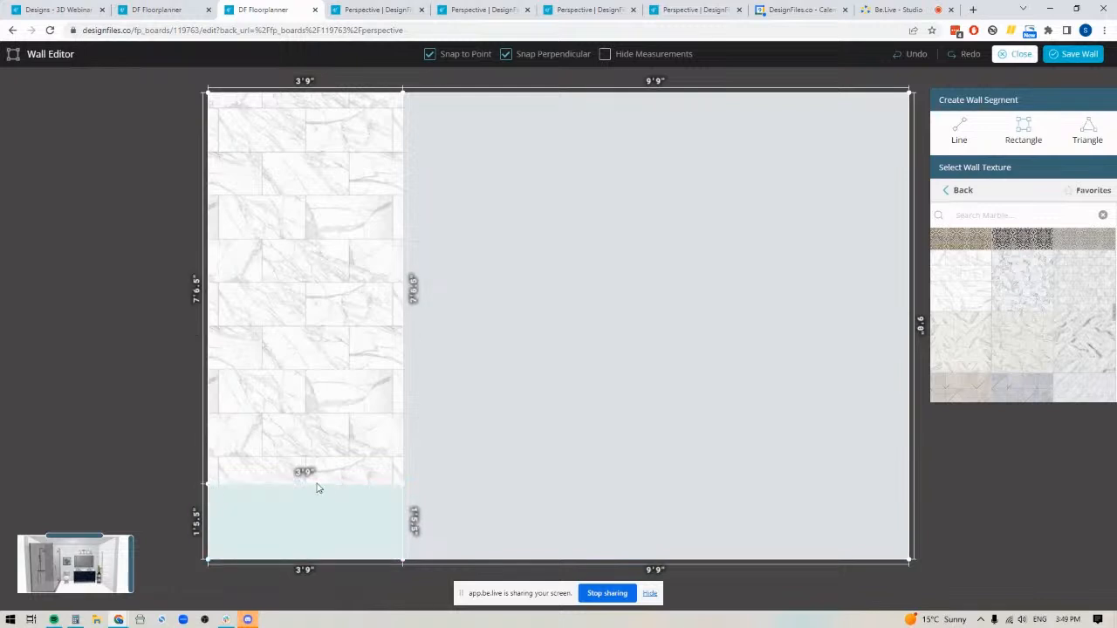
drag(310, 483, 311, 479)
scroll(320, 506, up, 1)
drag(104, 436, 203, 222)
drag(357, 303, 356, 306)
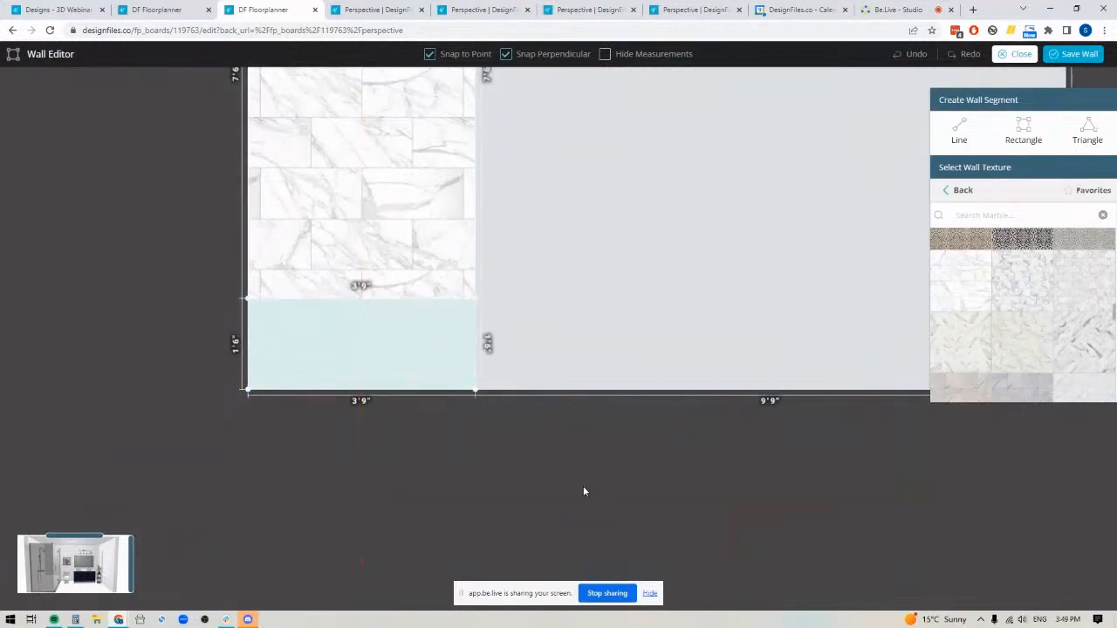
Apply the same Calacatta marble tile to the 1'6" high bottom segment and set its extrusion to 16 in
drag(662, 459, 548, 488)
drag(959, 282, 246, 357)
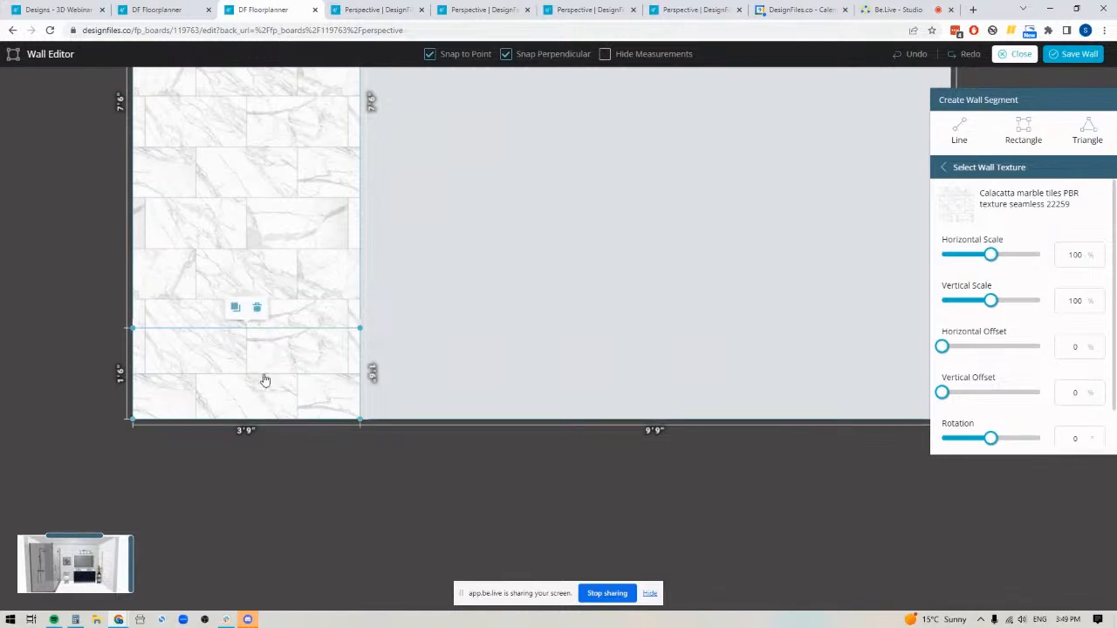
scroll(1073, 423, down, 1)
click(1077, 432)
text(16)
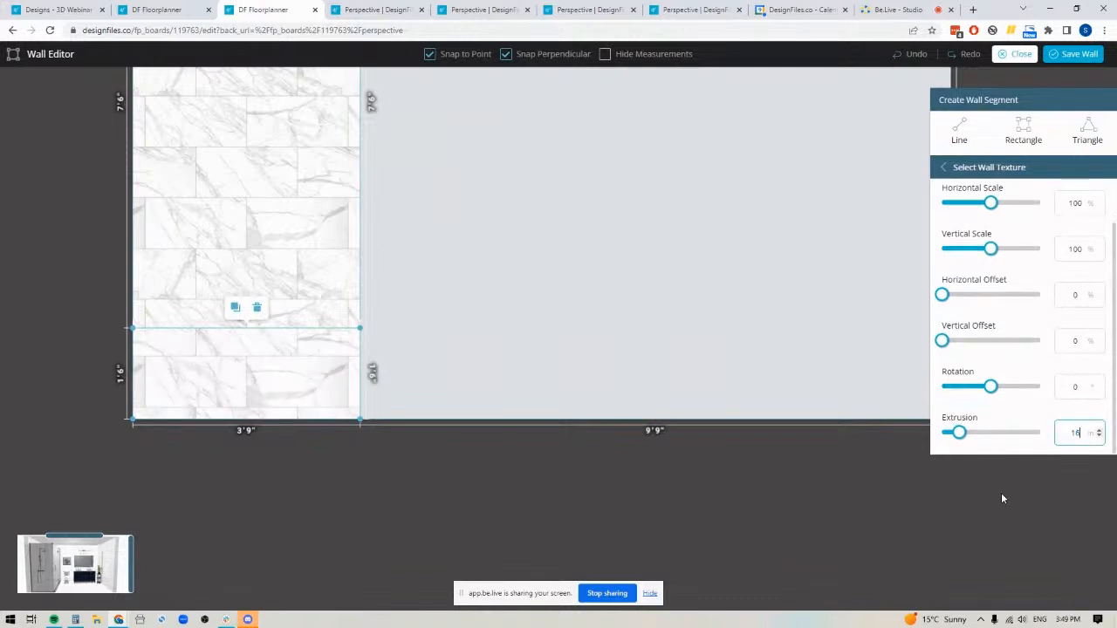
Shift the marble tile on the 1'6" high bench segment by setting its vertical offset to 16%
click(245, 387)
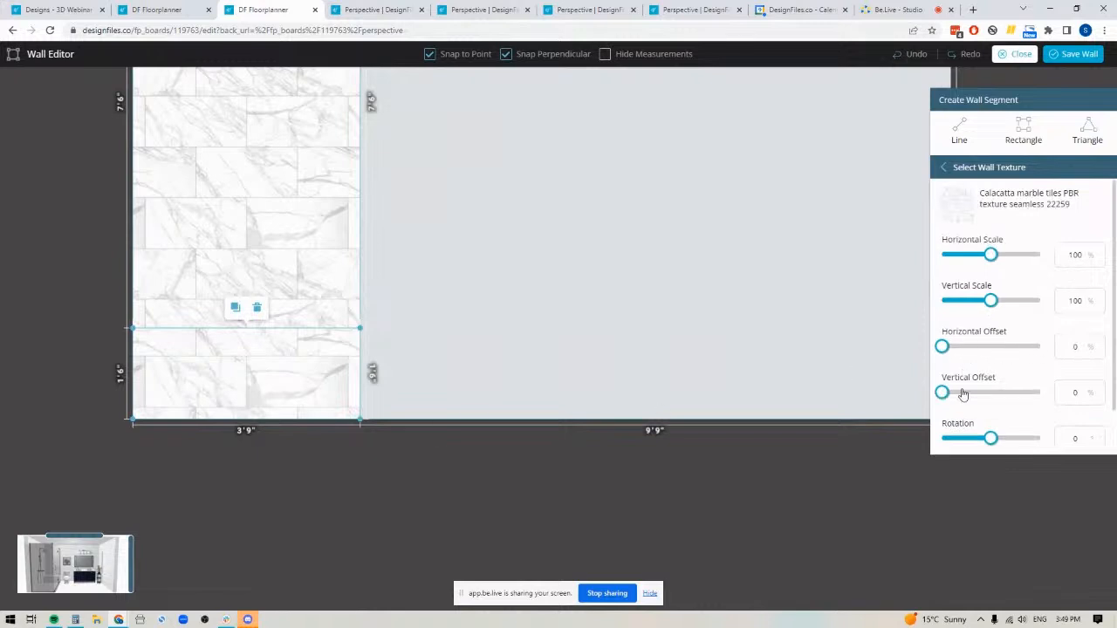
click(1098, 390)
click(1098, 391)
click(1098, 391)
click(1098, 391)
click(1099, 391)
click(1098, 391)
click(1099, 390)
click(1098, 391)
click(1099, 391)
click(1098, 390)
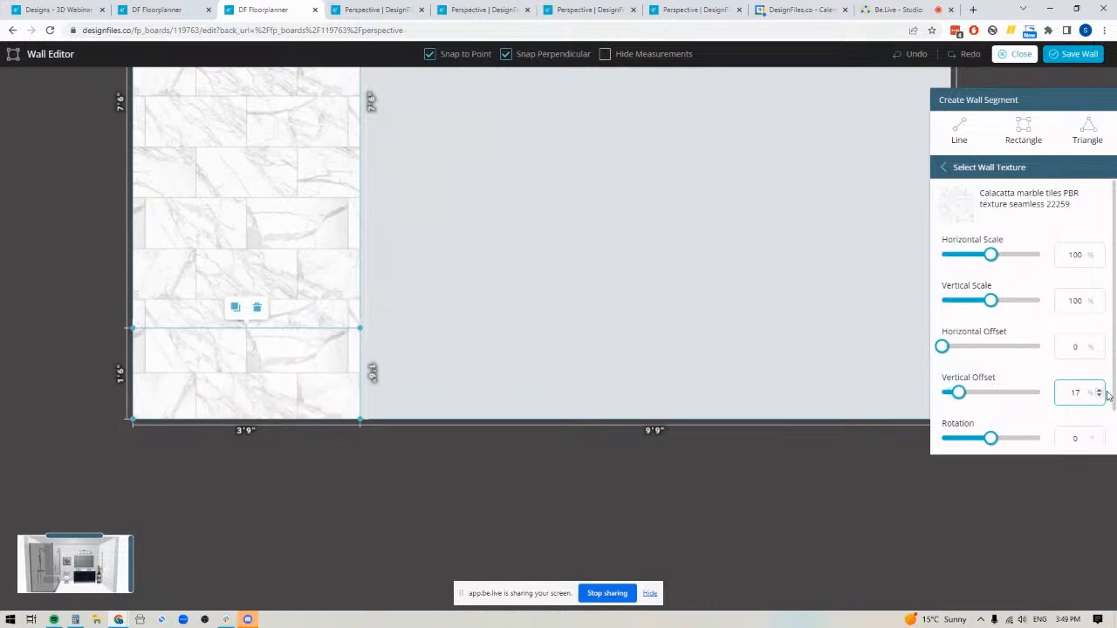
Set the vertical offset of the marble tile on the 7'6" high upper segment to 36% and save the wall
click(268, 223)
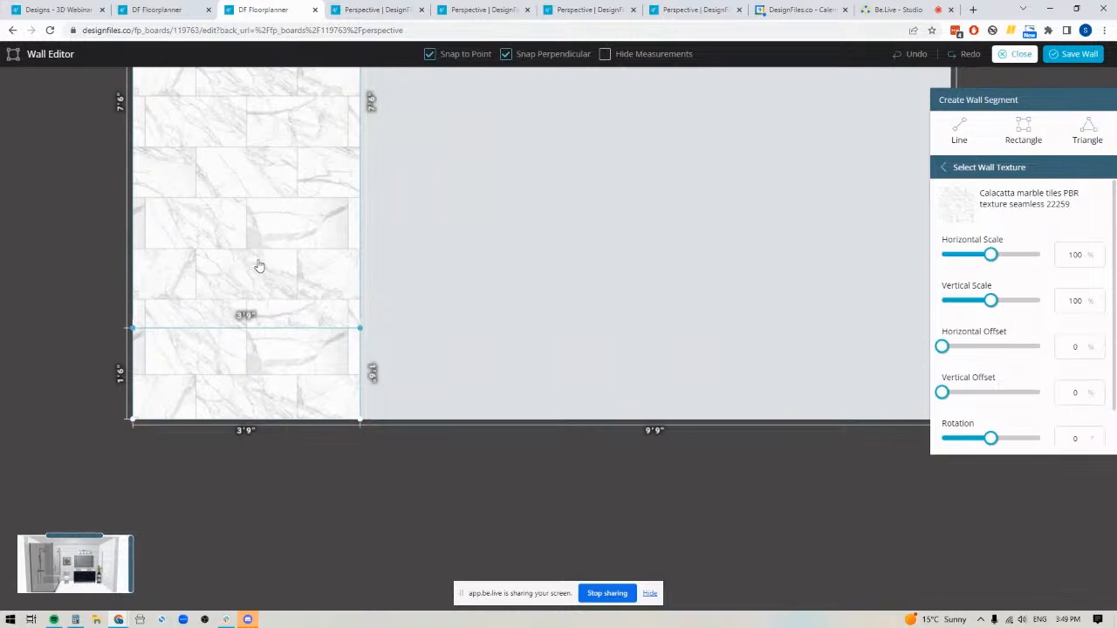
click(1098, 390)
click(1098, 390)
click(1098, 390)
click(1098, 390)
click(1098, 390)
click(1099, 389)
click(1099, 390)
click(1099, 390)
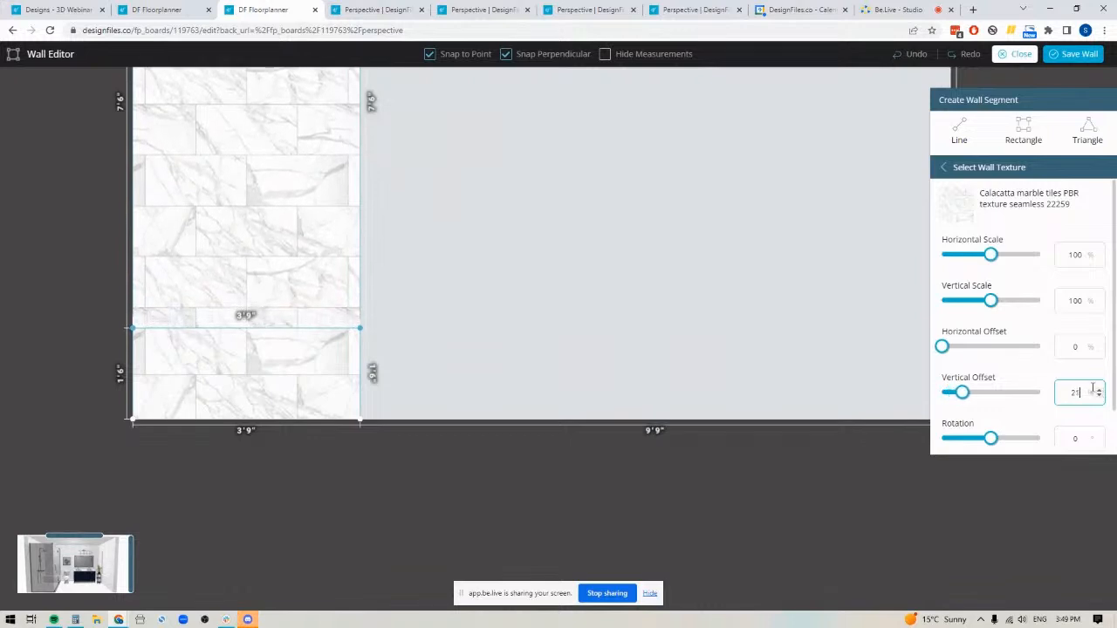
click(1098, 390)
click(1098, 390)
click(1098, 390)
click(1099, 390)
click(1099, 390)
click(1099, 390)
click(1099, 390)
click(1098, 390)
click(1098, 390)
click(1099, 390)
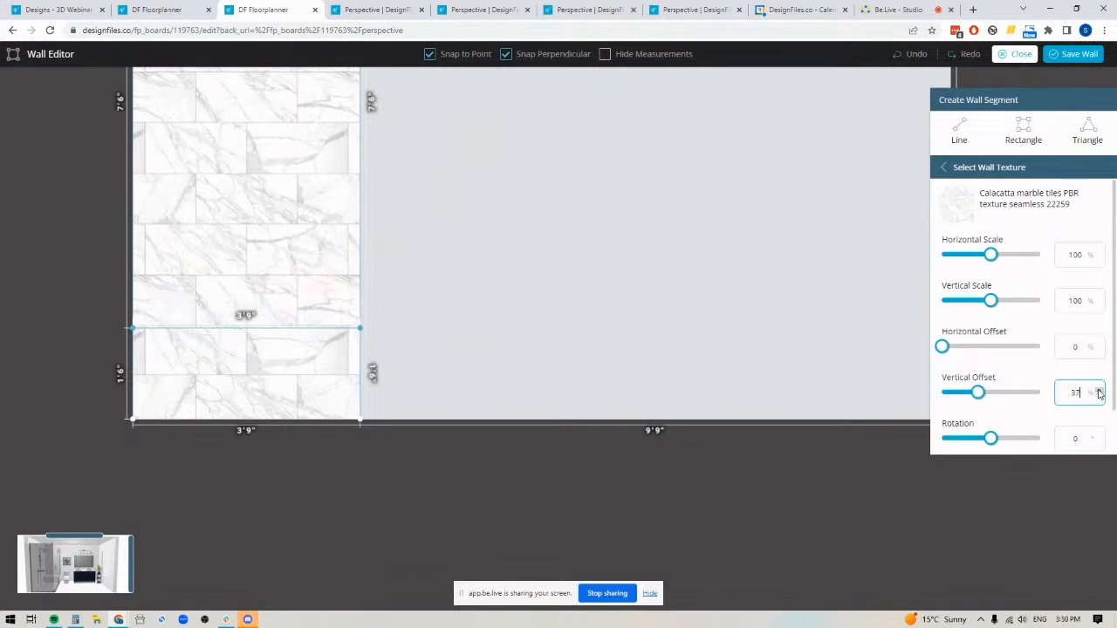
click(1098, 390)
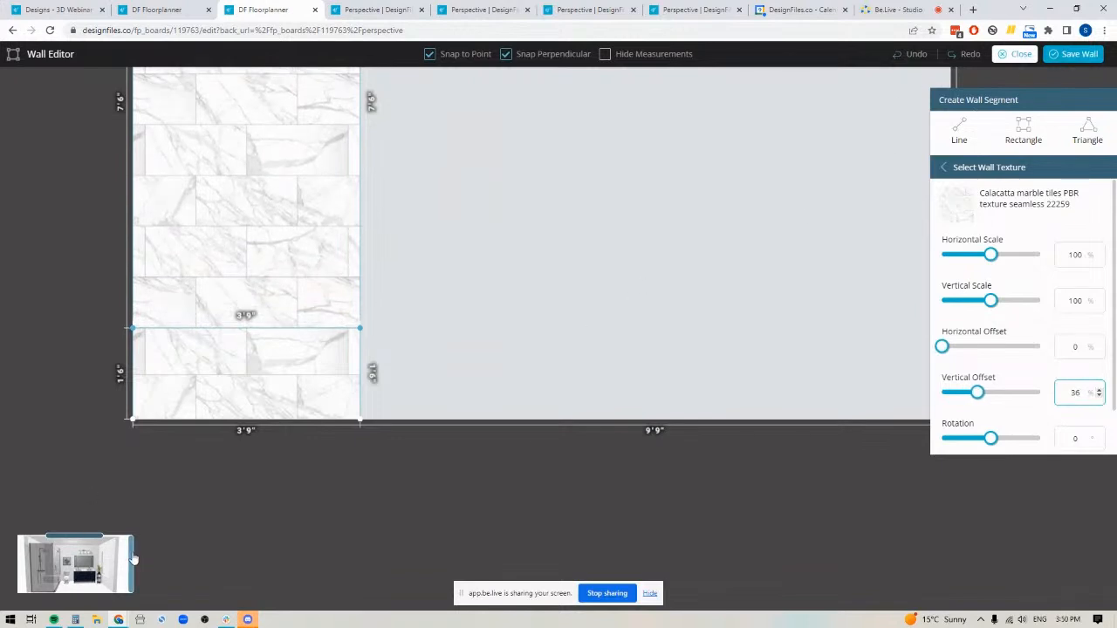
click(84, 539)
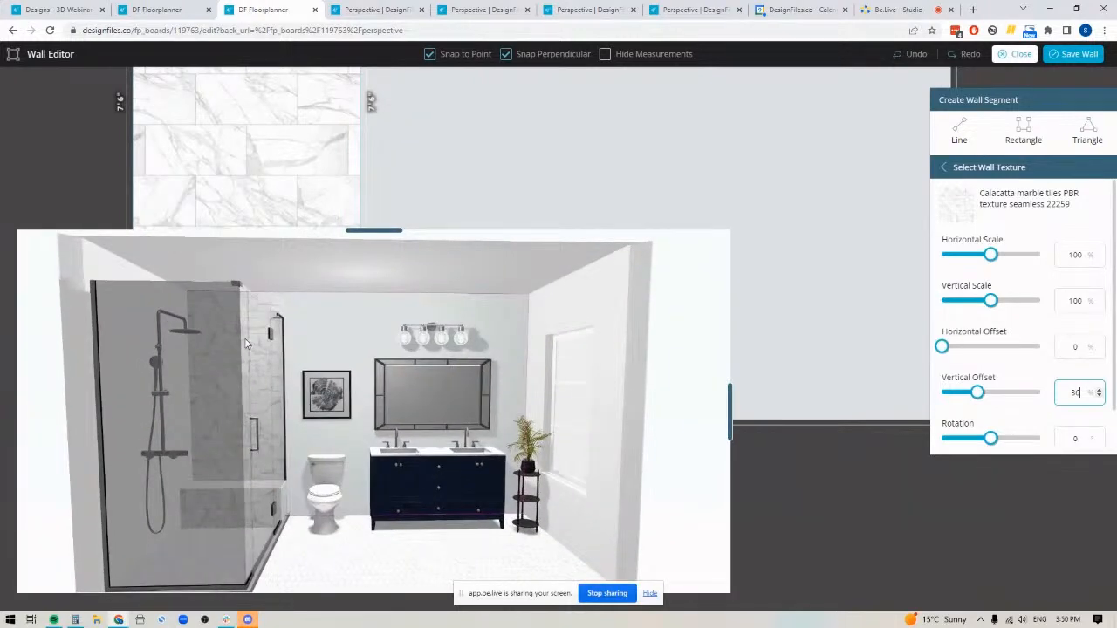
click(1078, 54)
Open the shower's adjoining side wall for editing and cover it with the texture "Calacatta marble tiles PBR texture seamless 22259"
drag(1012, 522, 889, 535)
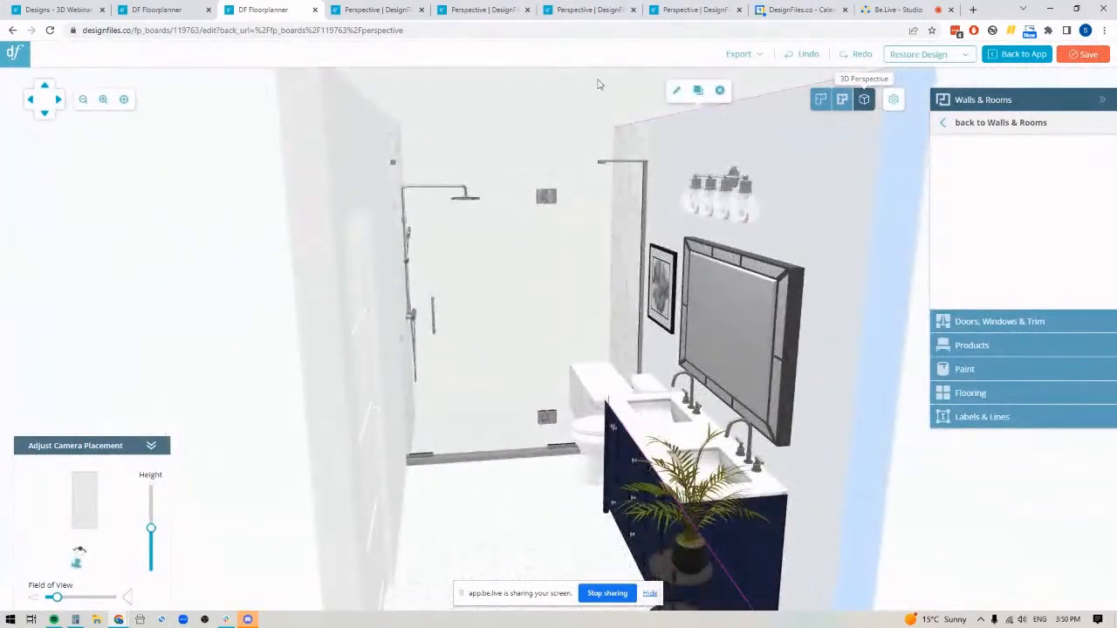
drag(469, 550, 524, 503)
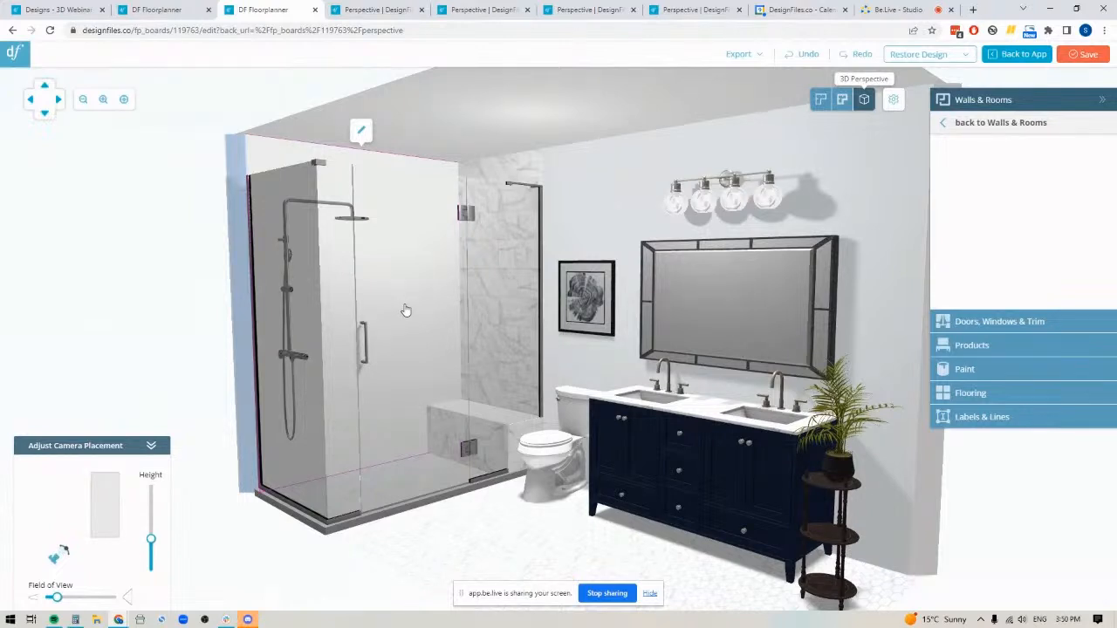
click(360, 131)
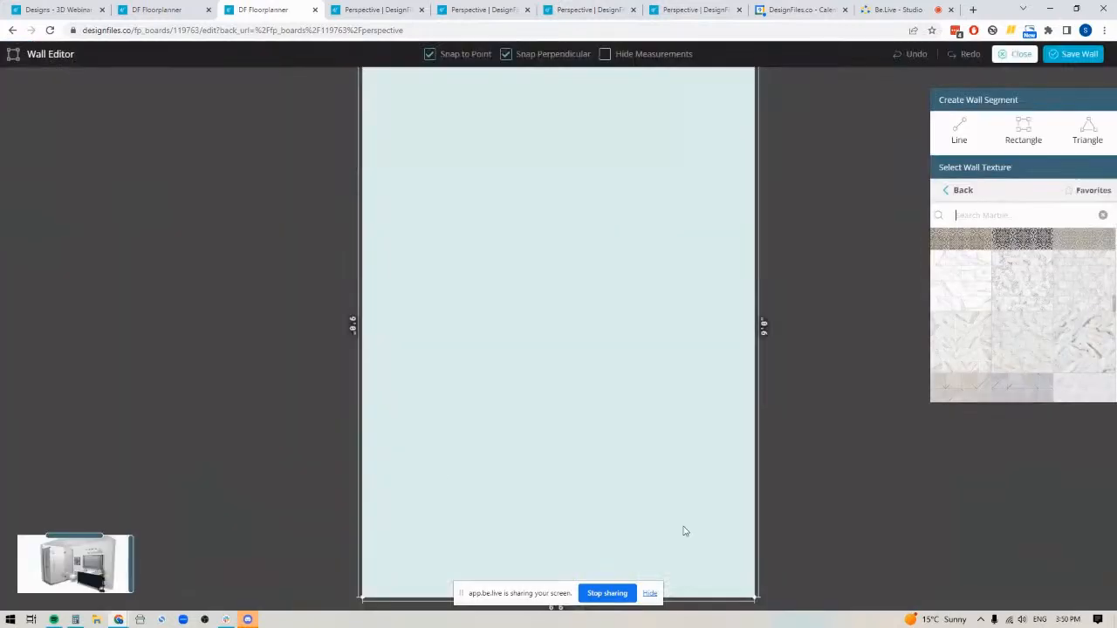
drag(954, 259, 559, 266)
Set the side wall tile's vertical offset to 12%, checking the grout line alignment in an enlarged room preview
drag(131, 557, 388, 487)
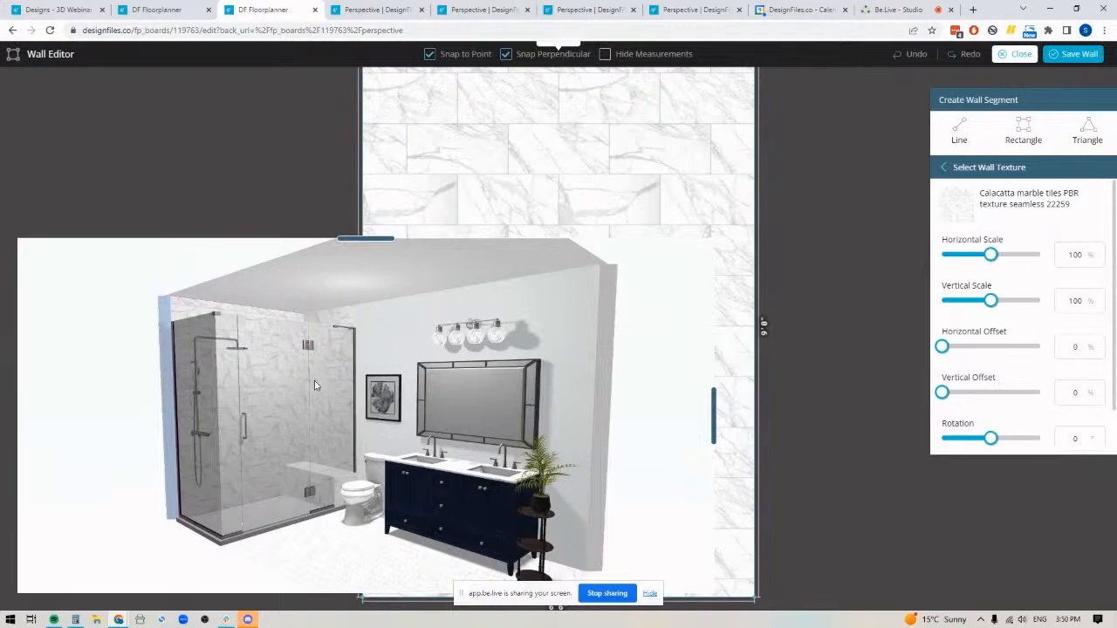
click(1100, 391)
click(1100, 391)
click(1101, 391)
click(1100, 391)
click(1100, 391)
click(1100, 391)
click(1100, 391)
click(1100, 391)
click(1100, 391)
click(1100, 390)
click(1101, 391)
click(1100, 391)
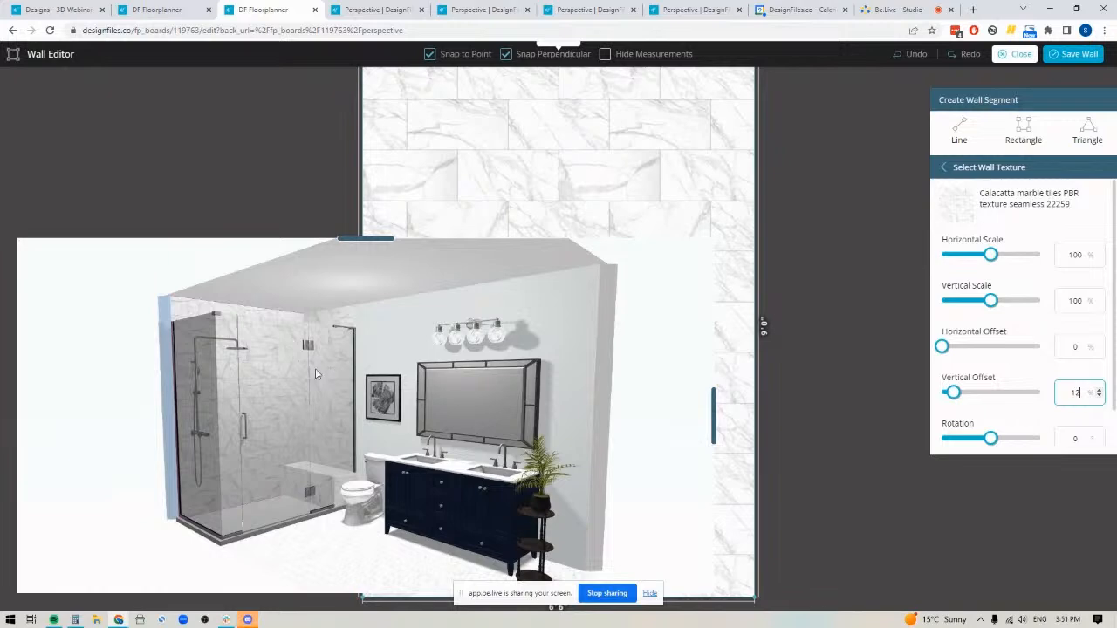
click(714, 413)
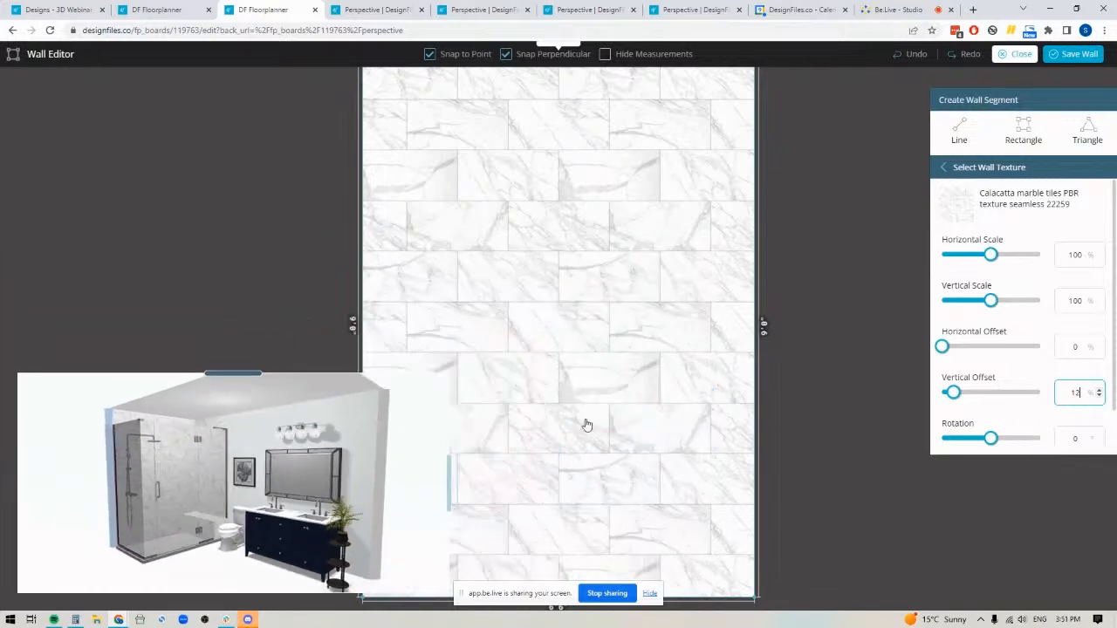
Draw a rectangular niche segment about 3'6.5" wide and 1'0" high on the tiled side wall and center it horizontally
click(1025, 131)
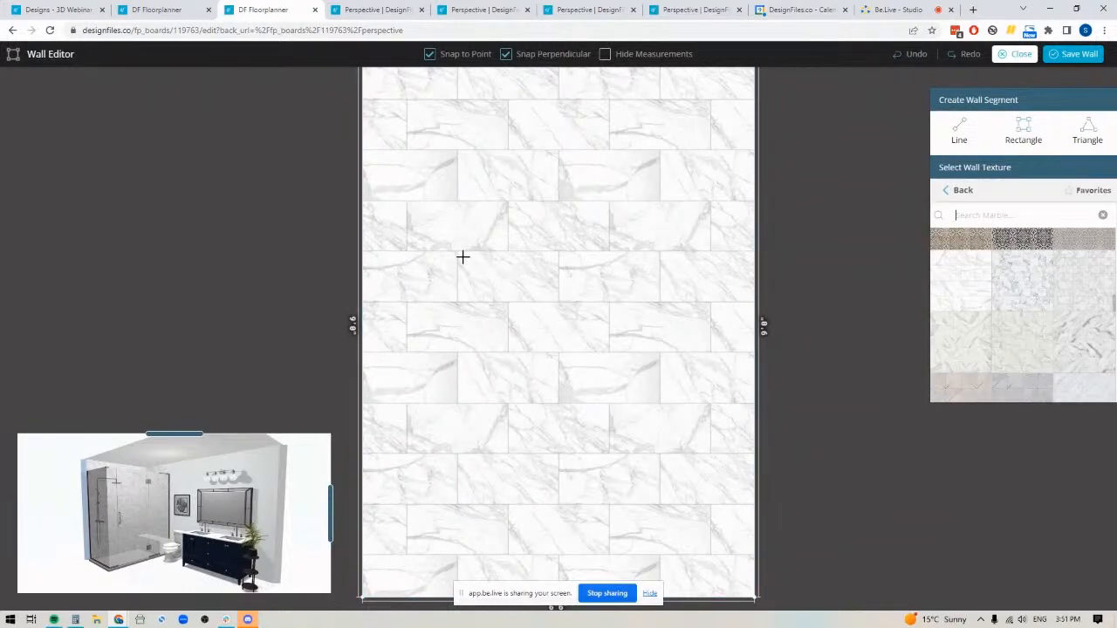
drag(463, 257, 677, 293)
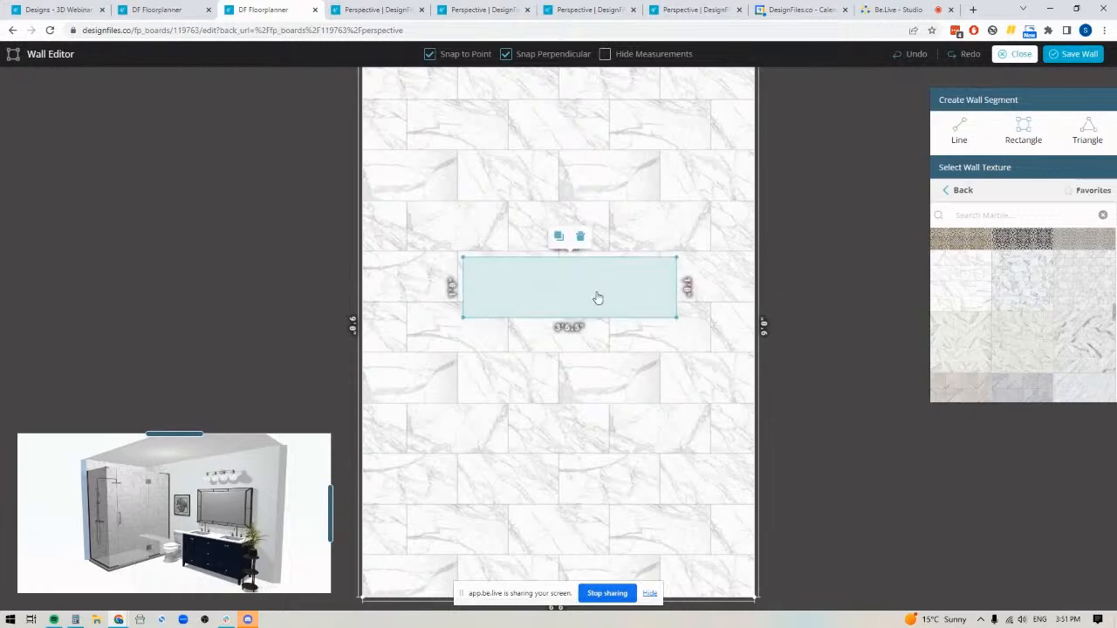
drag(547, 296, 570, 305)
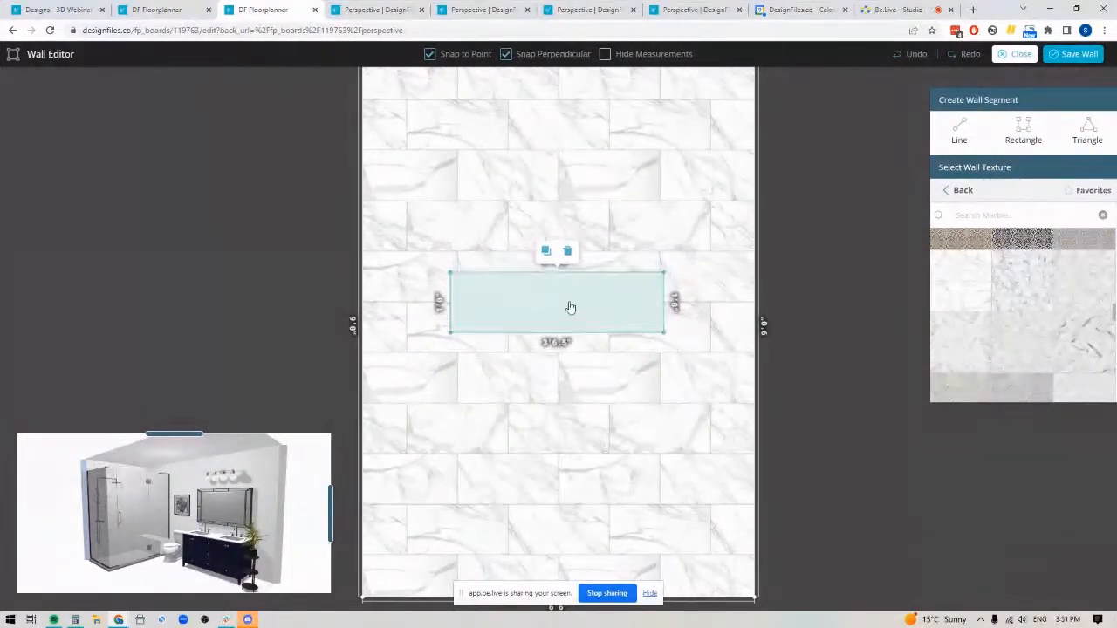
key(Right)
key(Right)
key(Left)
key(Down)
key(Down)
key(Up)
key(Up)
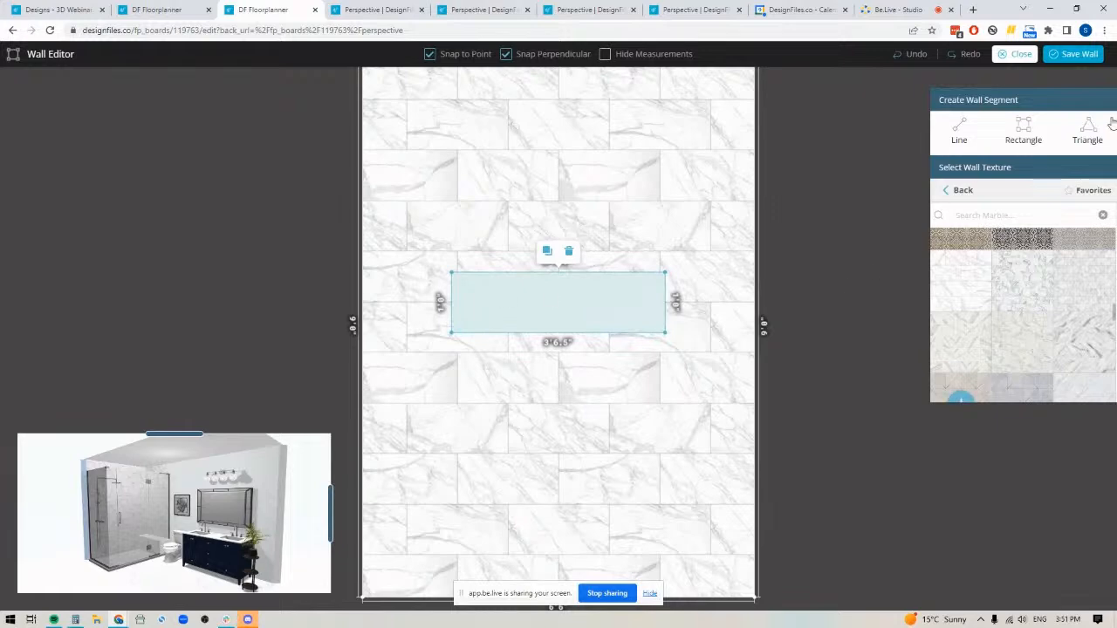
Apply the favorite cement tile "cementine tiles Pbr texture seamless 22132" to the niche segment and set its horizontal and vertical scale to 0%
click(960, 191)
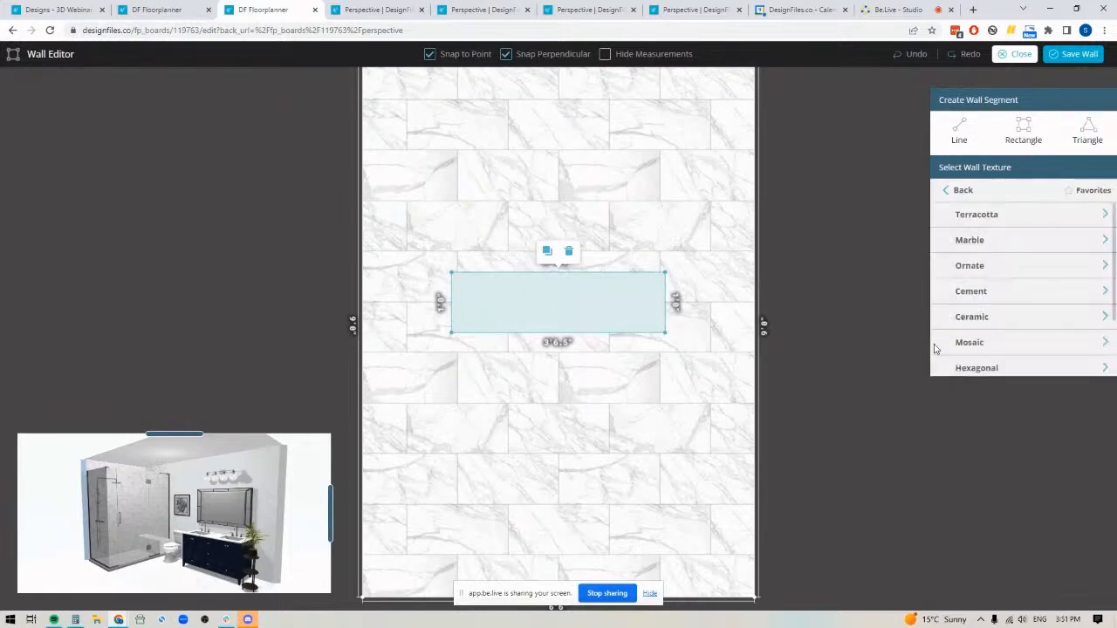
click(969, 246)
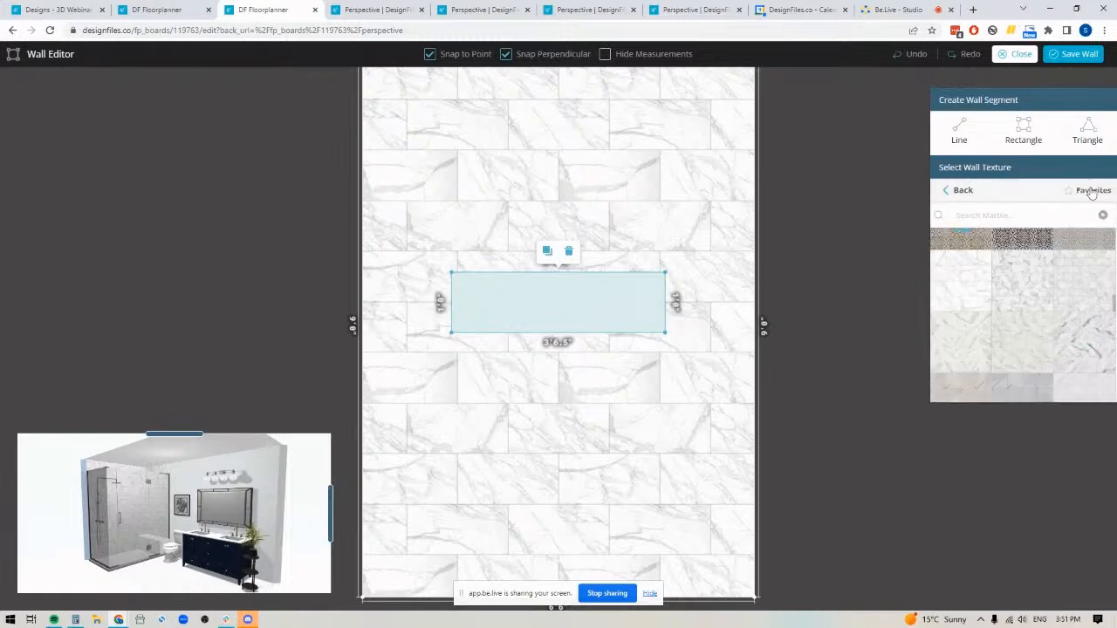
click(955, 190)
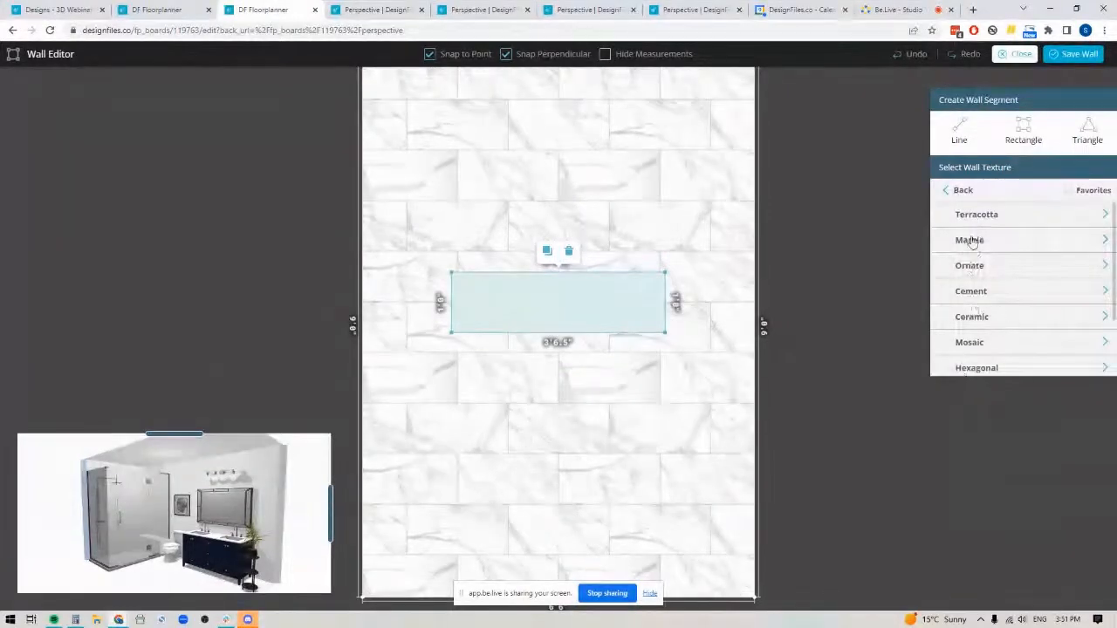
click(968, 267)
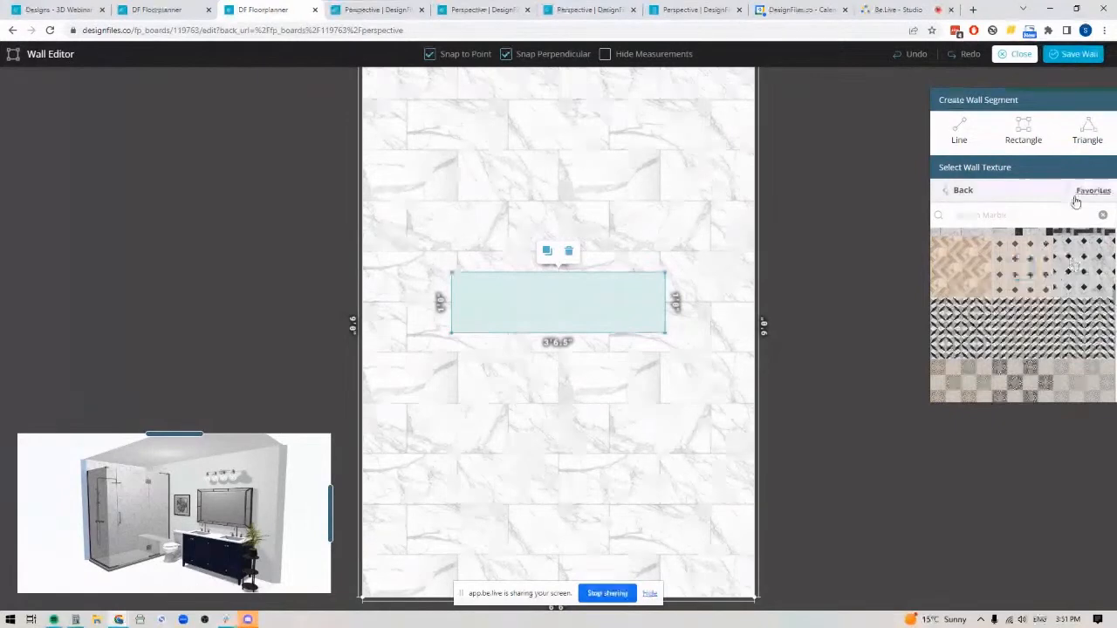
click(1089, 193)
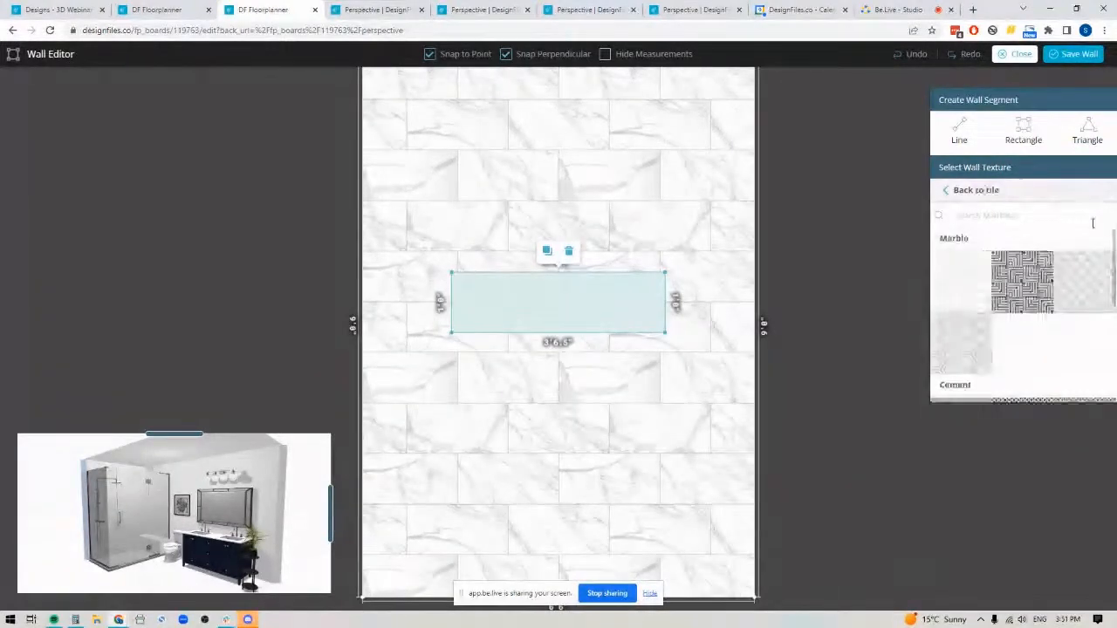
click(967, 190)
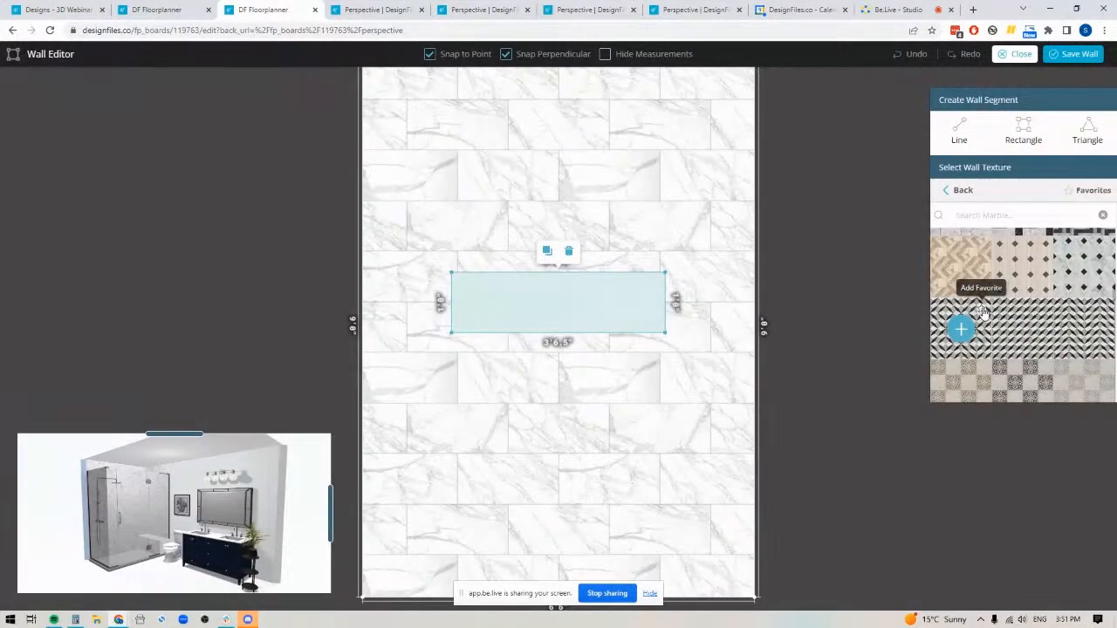
click(1089, 194)
scroll(1005, 326, down, 3)
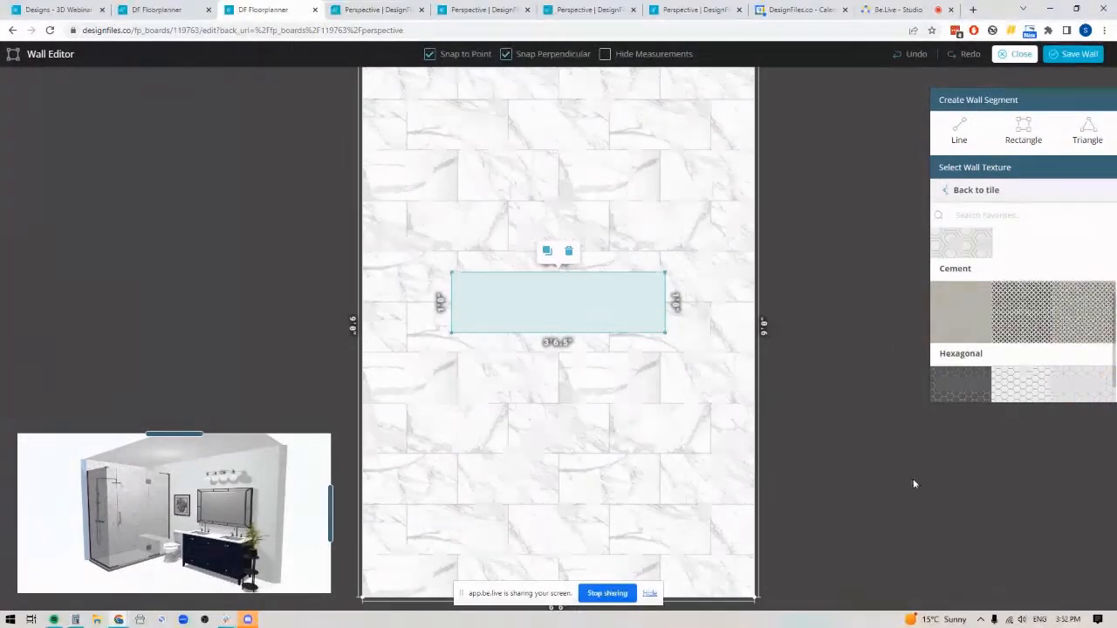
click(1024, 312)
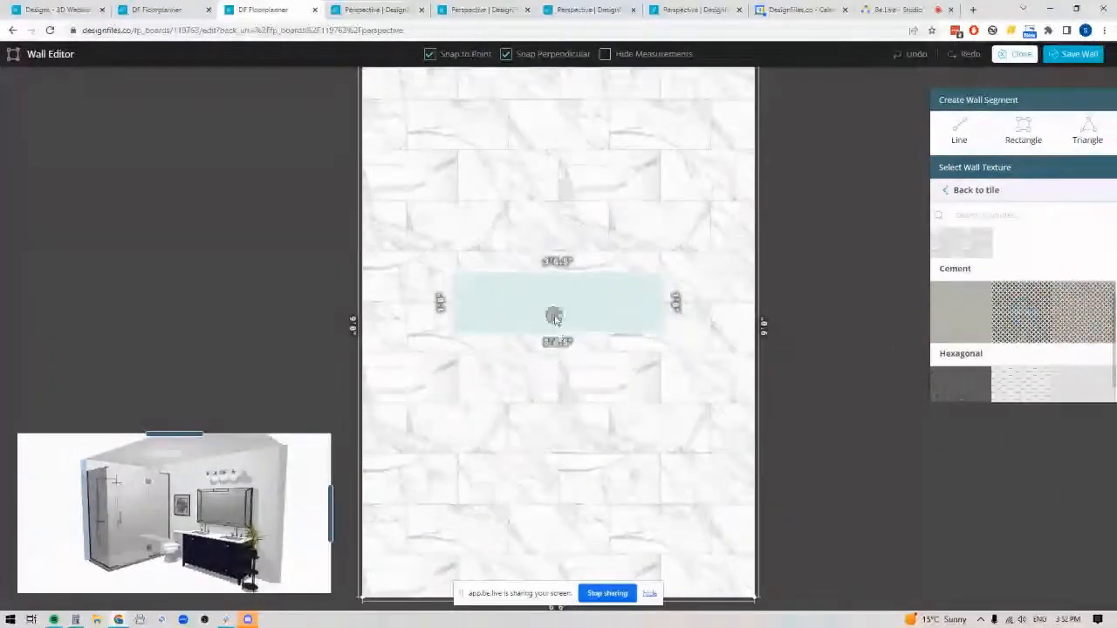
drag(991, 254, 917, 259)
drag(992, 301, 924, 305)
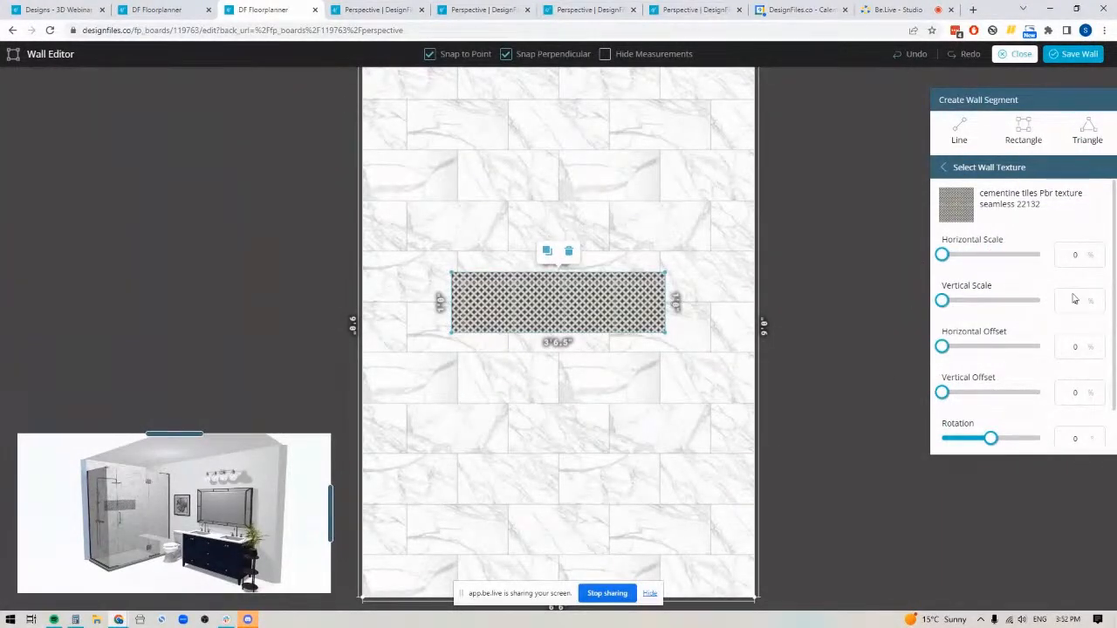
Recess the patterned niche segment into the shower wall with a negative extrusion and save the wall
scroll(1027, 423, down, 1)
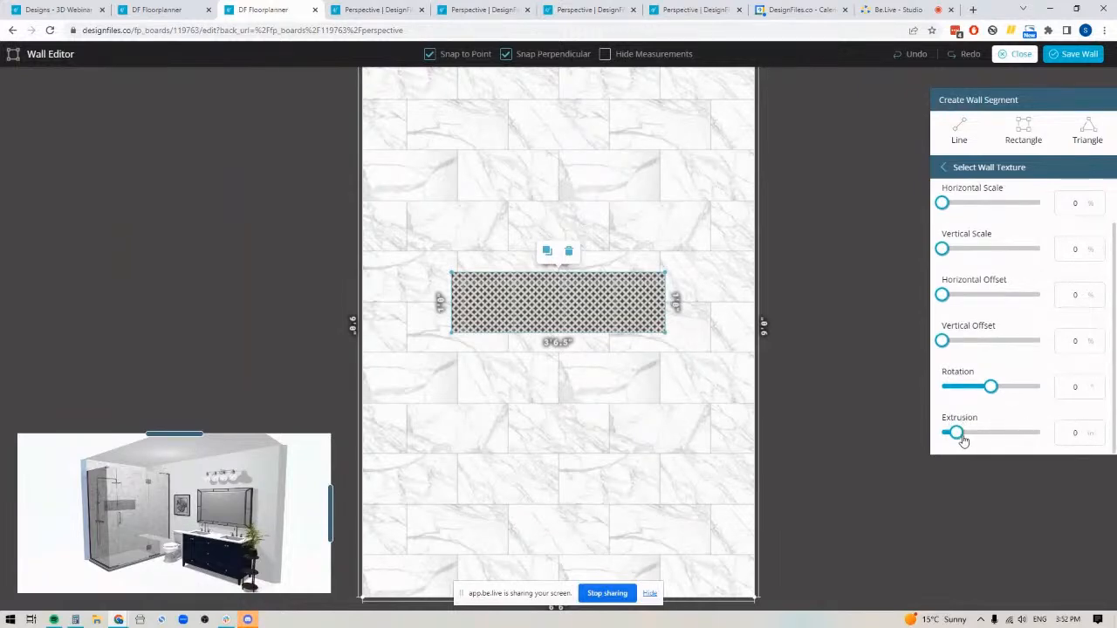
drag(957, 432, 903, 442)
click(1069, 56)
Inspect the shower niche and bench in the 3D bathroom, and view the finished kitchen and bedroom perspective designs
scroll(493, 528, up, 3)
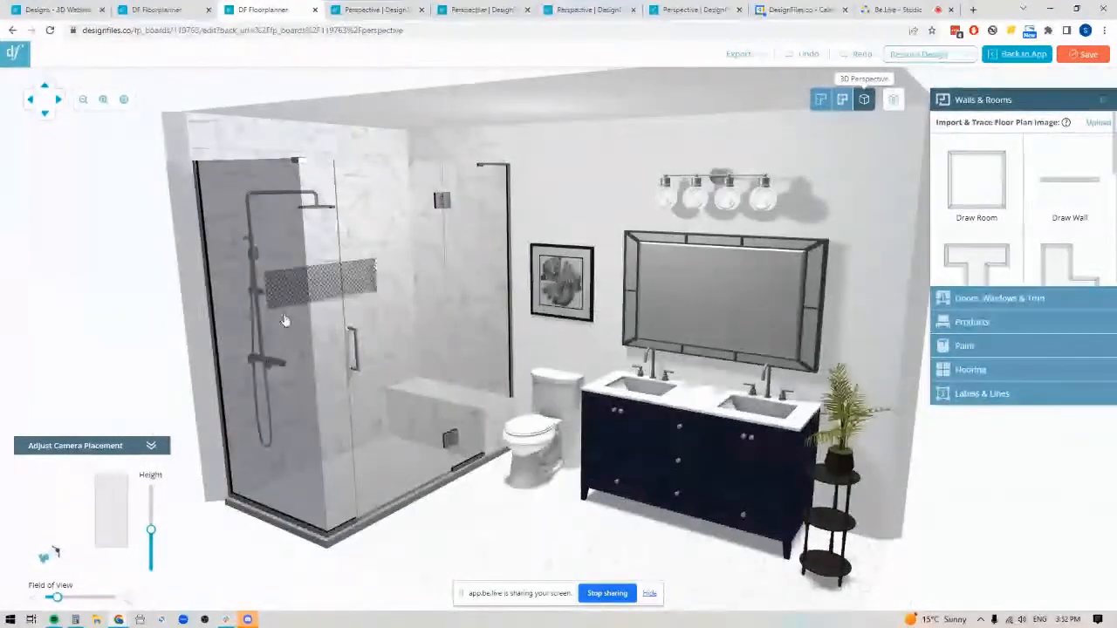
mouse_move(510, 509)
mouse_down()
mouse_move(444, 509)
mouse_move(504, 515)
mouse_move(555, 499)
mouse_up()
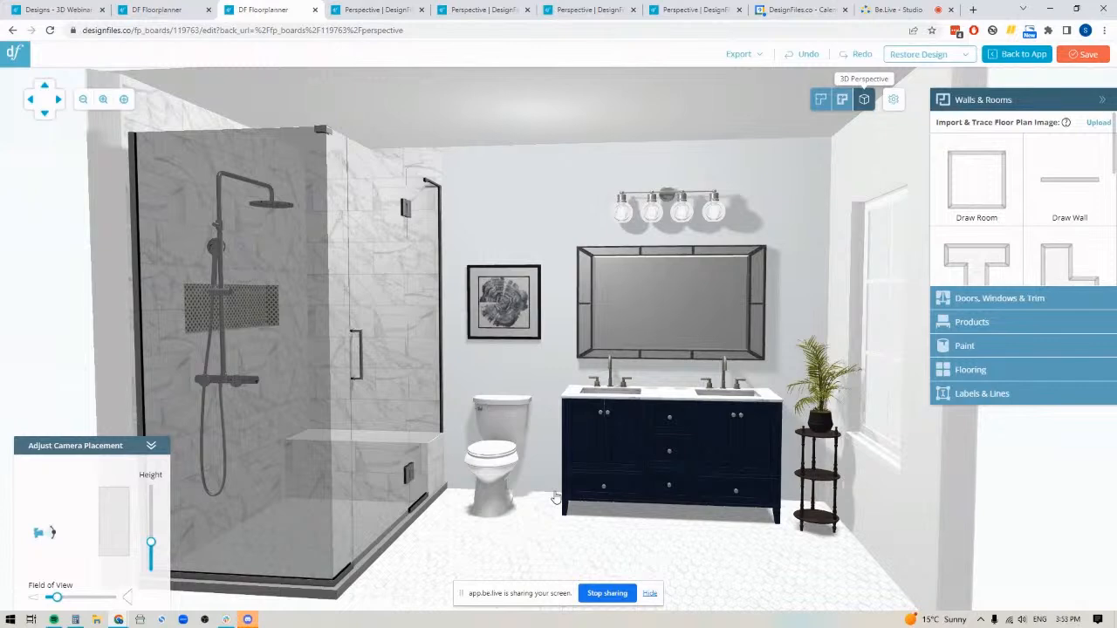
click(486, 12)
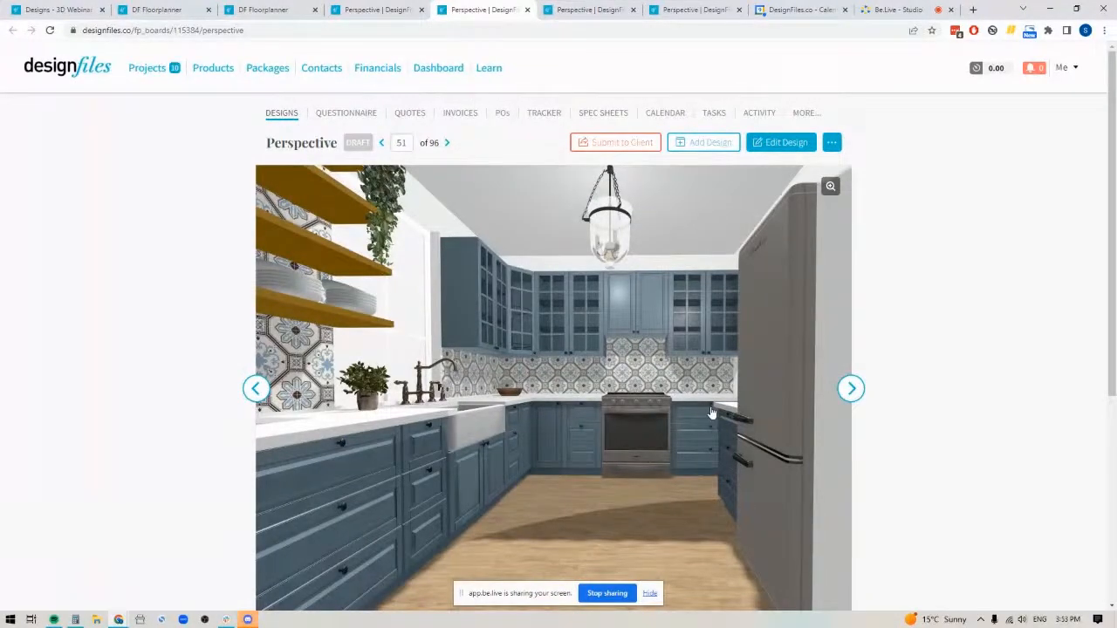
click(378, 15)
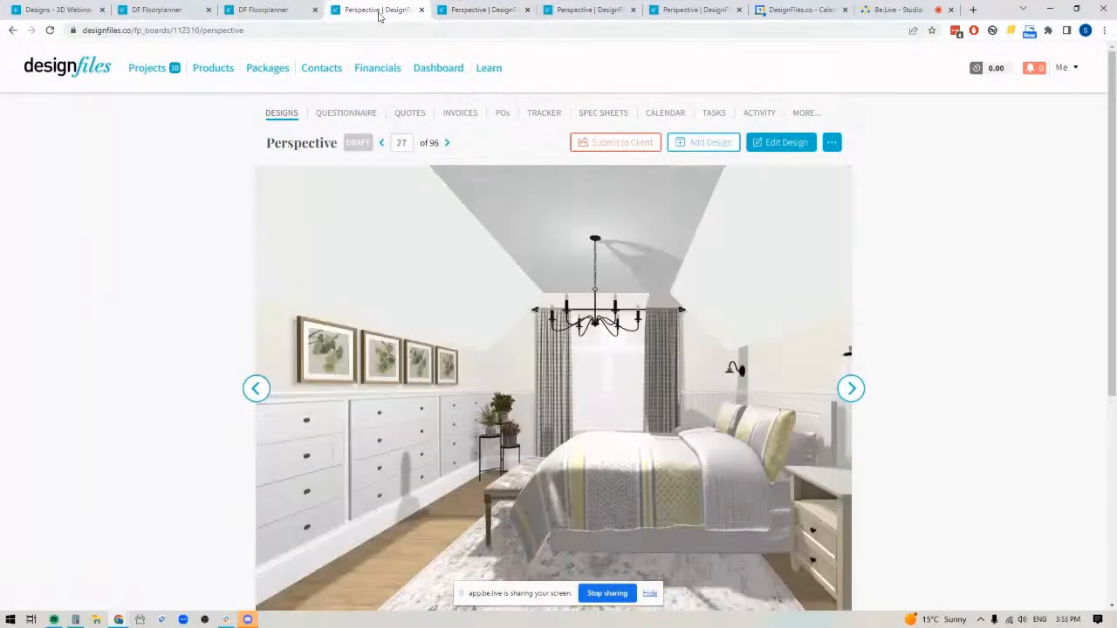